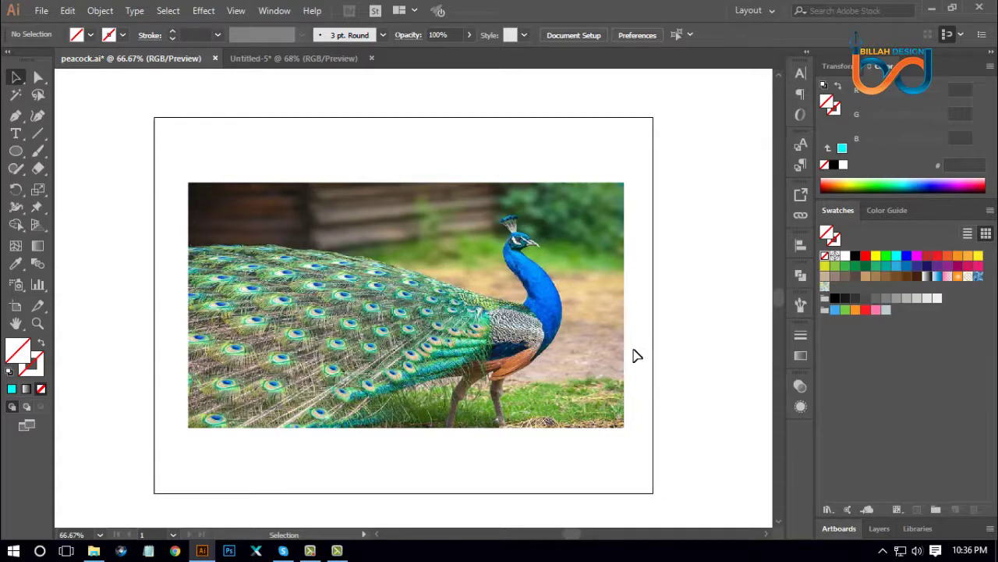
- Move the peacock photo slightly lower on the artboard and clear the selection
{"action": "left_click_drag", "start_coordinate": [555, 297], "coordinate": [575, 328]}
{"action": "key", "text": "ctrl+shift+a"}
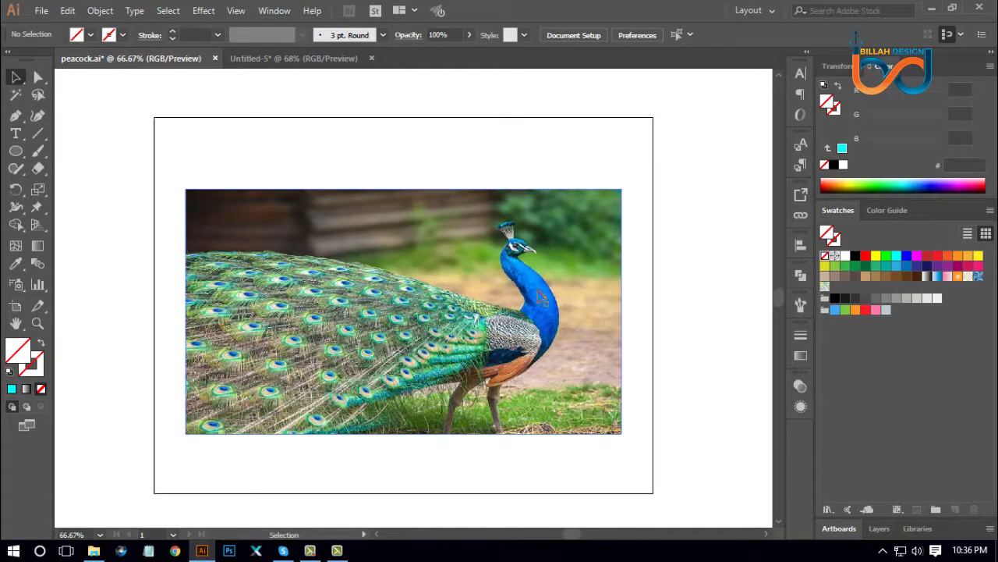
{"action": "left_click", "coordinate": [542, 297]}
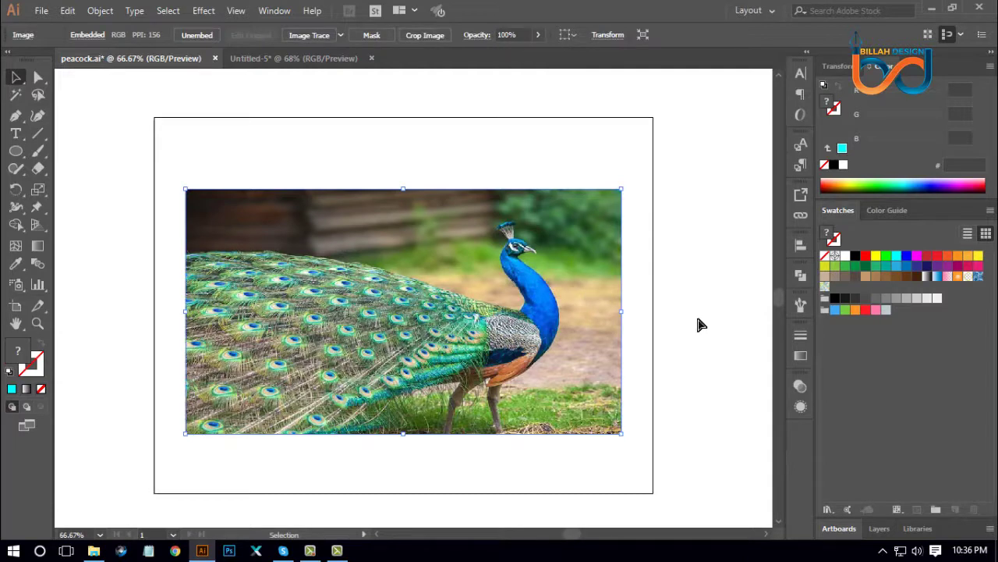
{"action": "key", "text": "a"}
{"action": "key", "text": "ctrl+shift+a"}
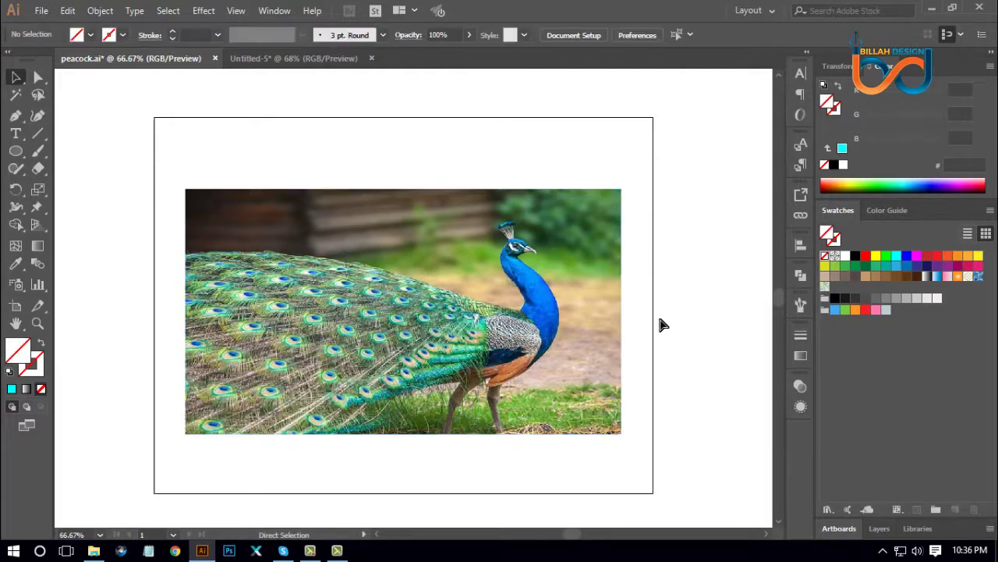
- Activate the Pen tool with no fill and a black stroke for tracing the peacock's head and neck
{"action": "key", "text": "v"}
{"action": "key", "text": "ctrl+plus"}
{"action": "key", "text": "ctrl+plus"}
{"action": "key", "text": "ctrl+plus"}
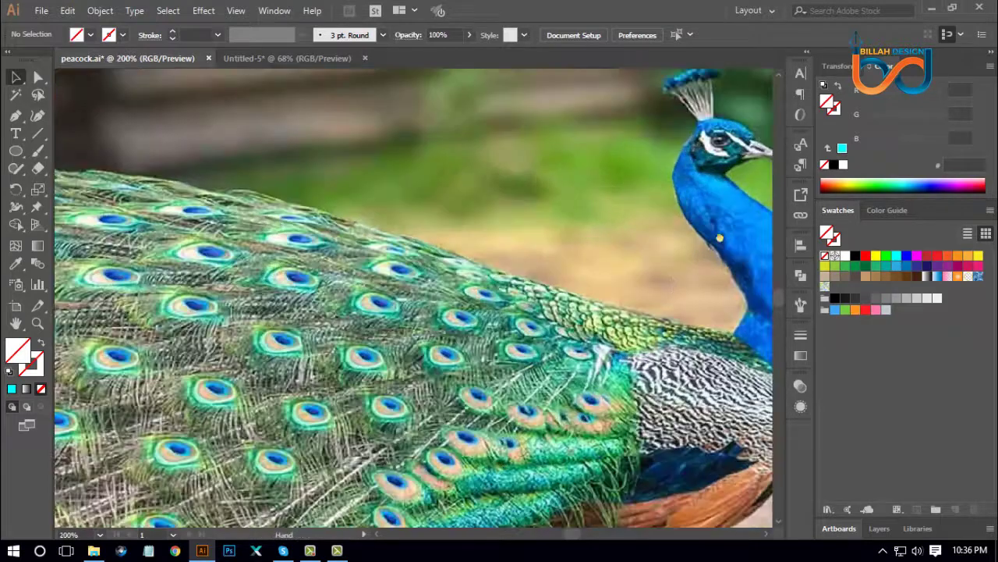
{"action": "left_click_drag", "start_coordinate": [720, 237], "coordinate": [482, 282]}
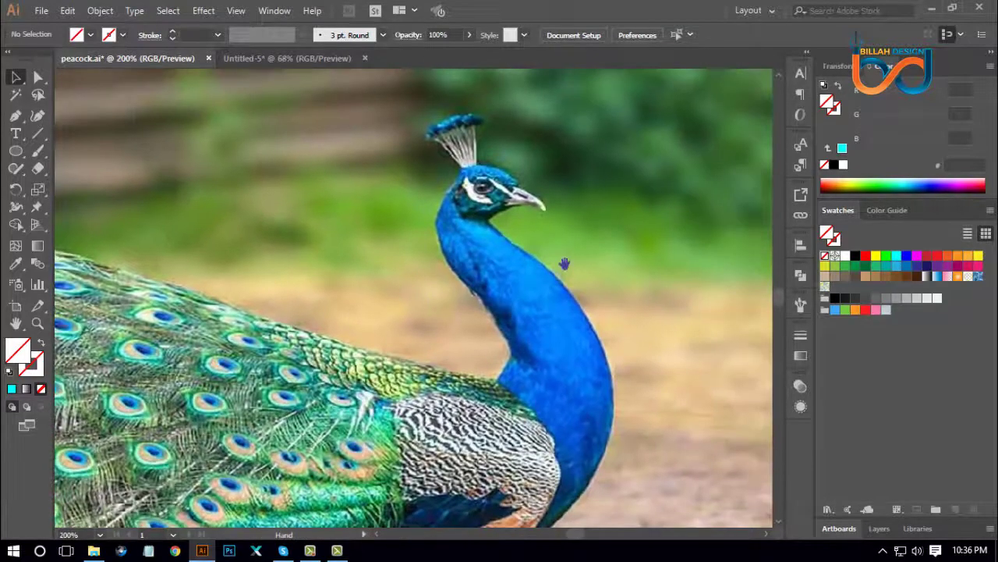
{"action": "left_click_drag", "start_coordinate": [594, 280], "coordinate": [562, 291]}
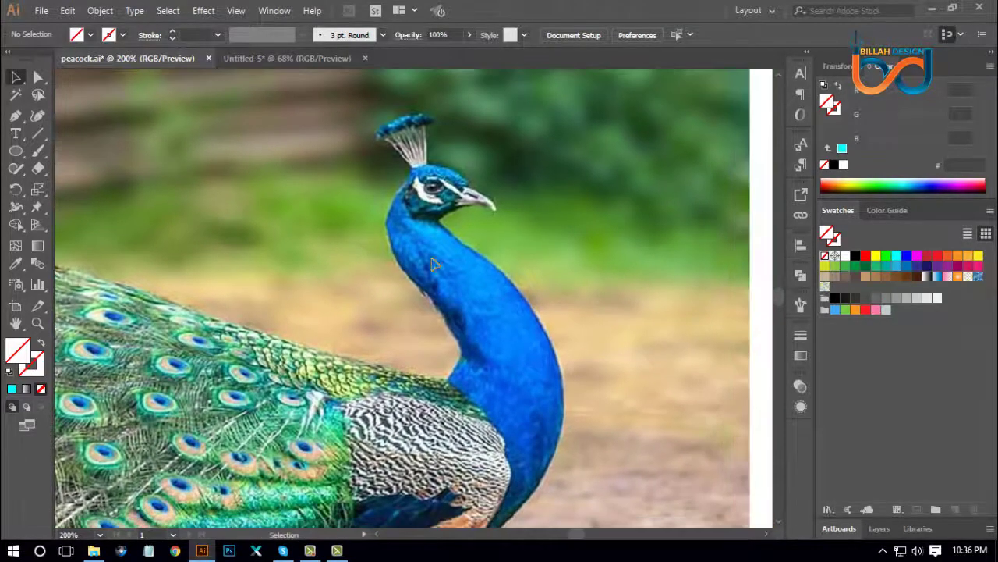
{"action": "left_click", "coordinate": [16, 115]}
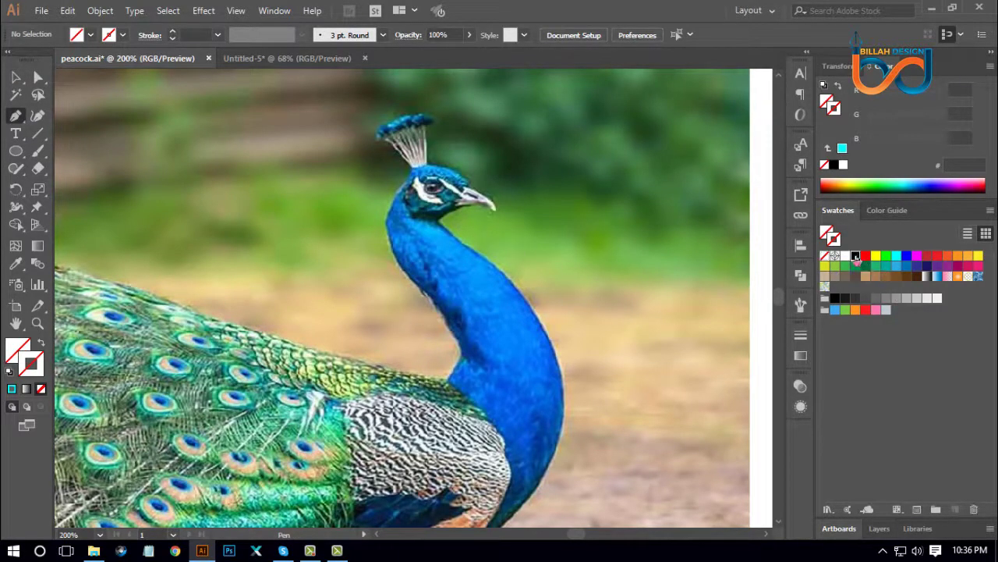
{"action": "left_click", "coordinate": [855, 255]}
- Start the outline at the beak tip and add a curved segment under the beak to the throat
{"action": "key", "text": "ctrl+plus"}
{"action": "key", "text": "ctrl+plus"}
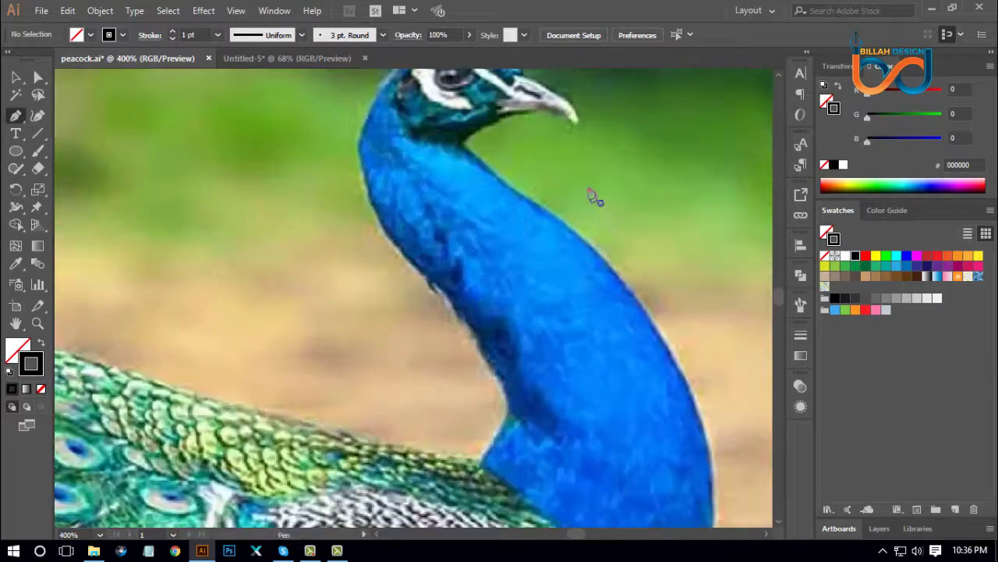
{"action": "left_click_drag", "start_coordinate": [579, 172], "coordinate": [594, 285]}
{"action": "key", "text": "ctrl+plus"}
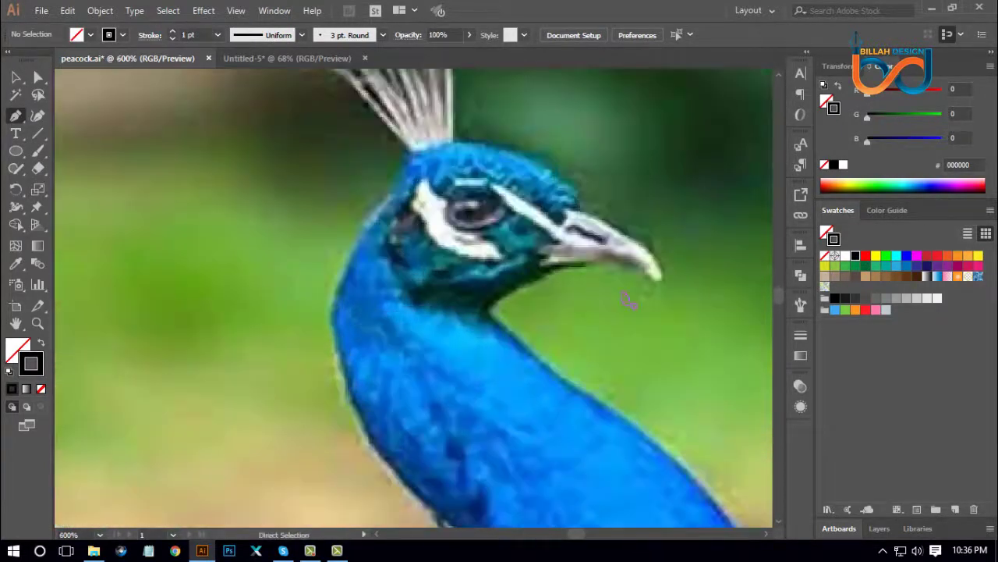
{"action": "left_click_drag", "start_coordinate": [661, 294], "coordinate": [584, 317]}
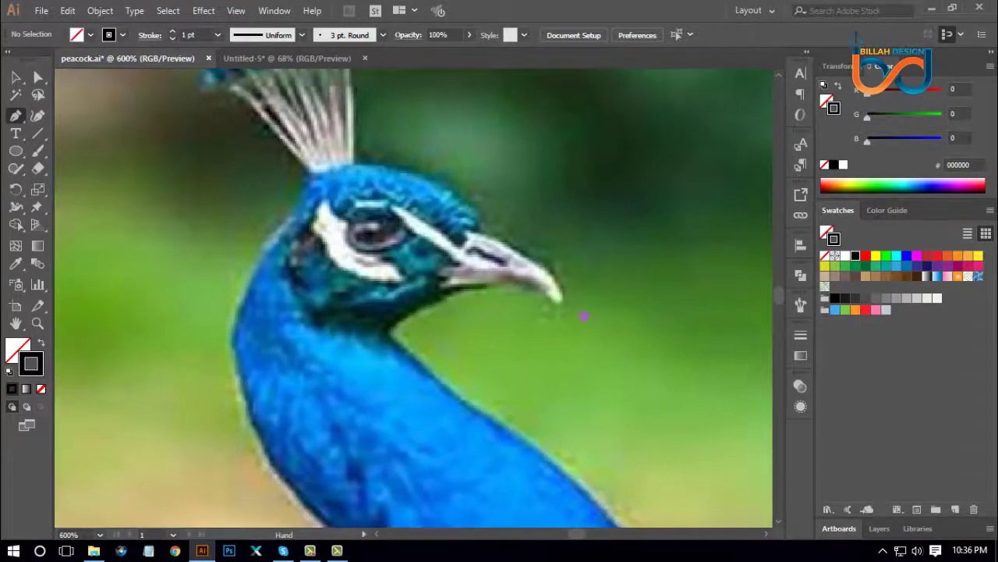
{"action": "left_click_drag", "start_coordinate": [624, 280], "coordinate": [626, 289]}
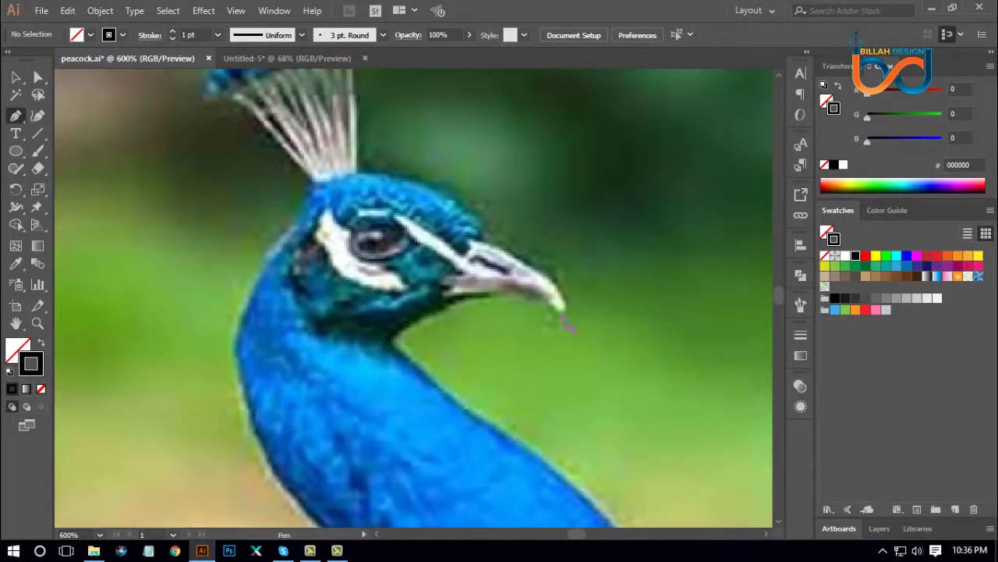
{"action": "left_click", "coordinate": [562, 312]}
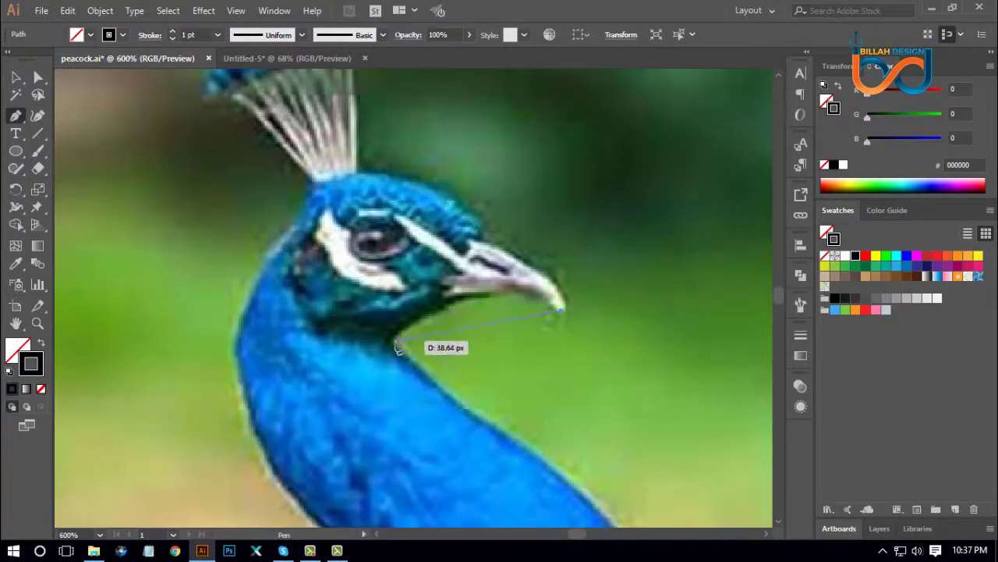
{"action": "left_click", "coordinate": [396, 345]}
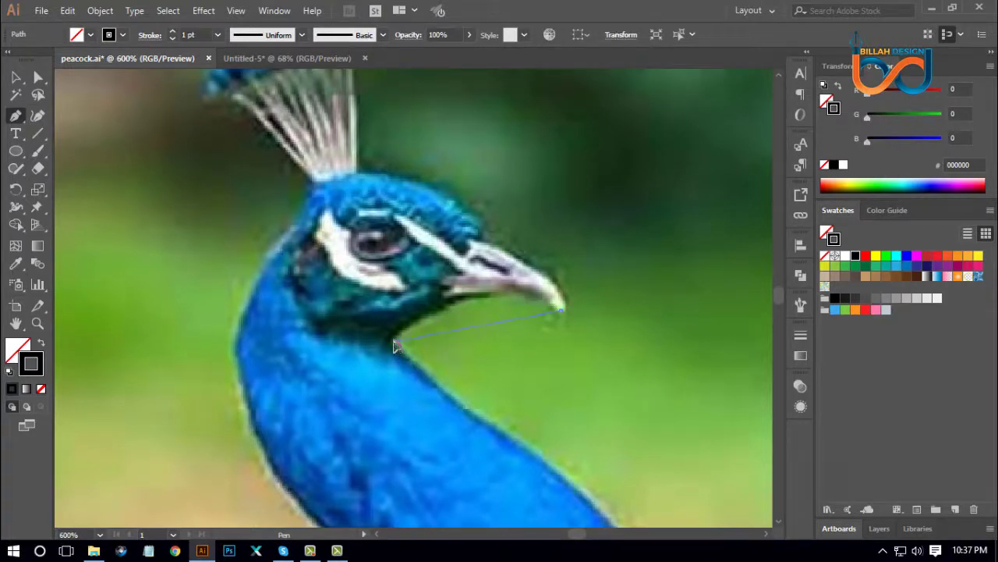
{"action": "left_click_drag", "start_coordinate": [395, 355], "coordinate": [395, 368]}
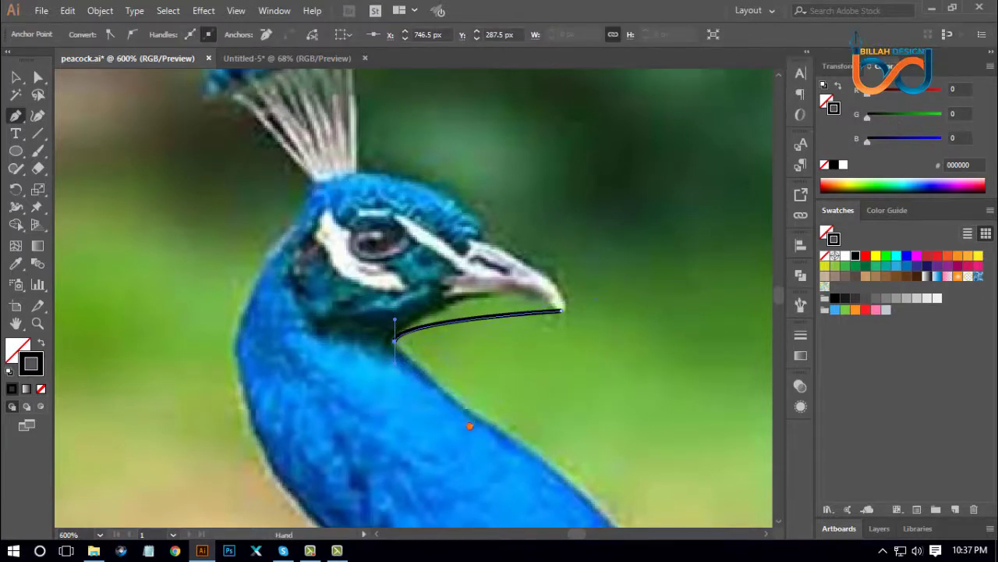
- Trace the front of the neck from the throat down to the lower chest, ending in a corner anchor
{"action": "left_click_drag", "start_coordinate": [468, 424], "coordinate": [468, 344]}
{"action": "key", "text": "ctrl+minus"}
{"action": "key", "text": "ctrl+minus"}
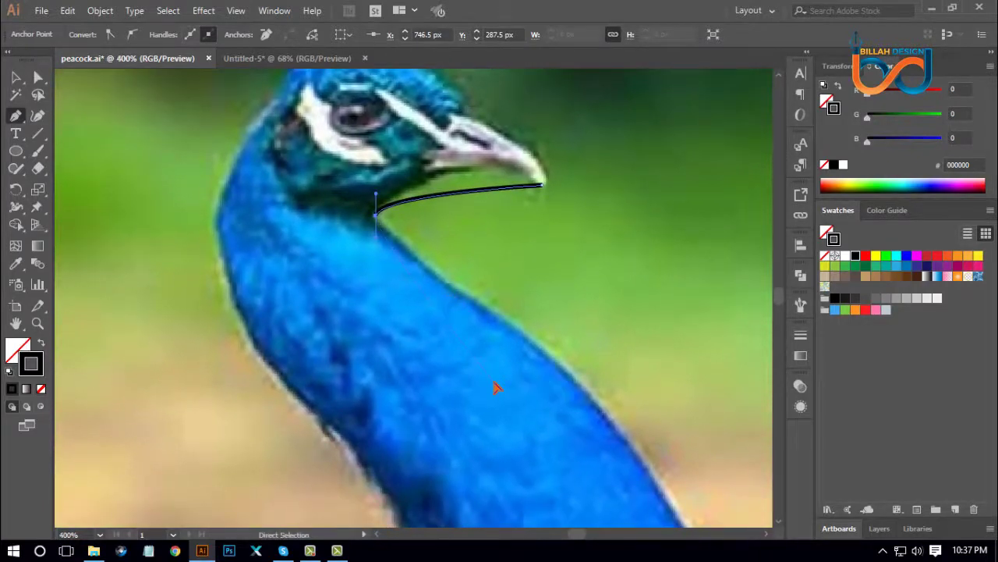
{"action": "left_click_drag", "start_coordinate": [494, 390], "coordinate": [539, 323]}
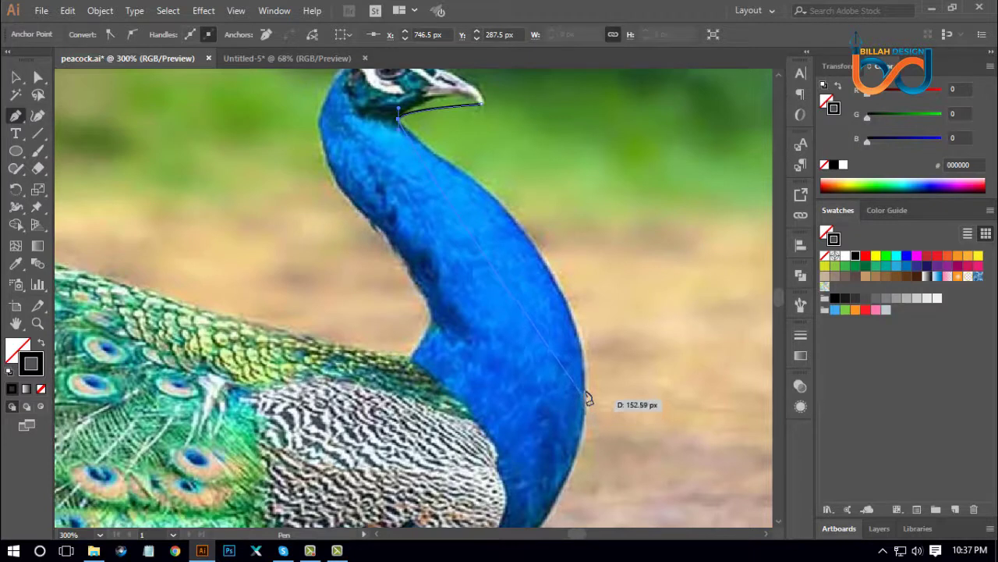
{"action": "left_click_drag", "start_coordinate": [586, 380], "coordinate": [601, 495]}
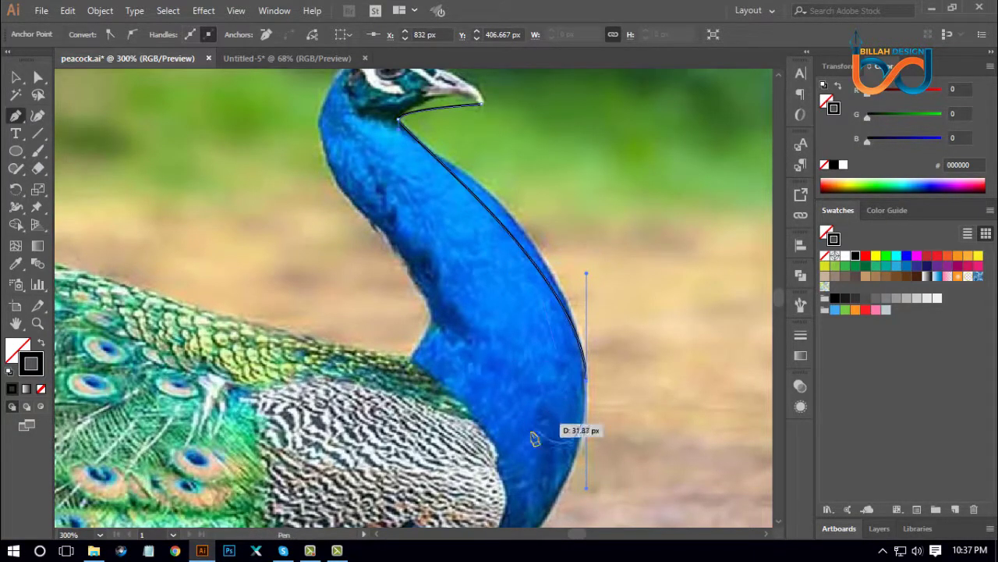
{"action": "left_click_drag", "start_coordinate": [526, 442], "coordinate": [529, 347]}
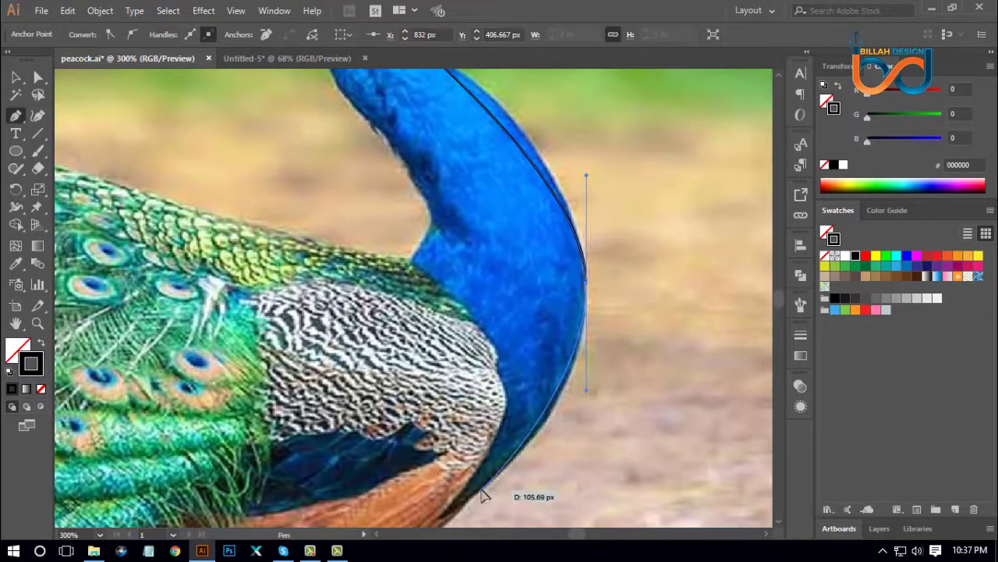
{"action": "left_click_drag", "start_coordinate": [482, 495], "coordinate": [449, 509]}
{"action": "left_click", "coordinate": [482, 491]}
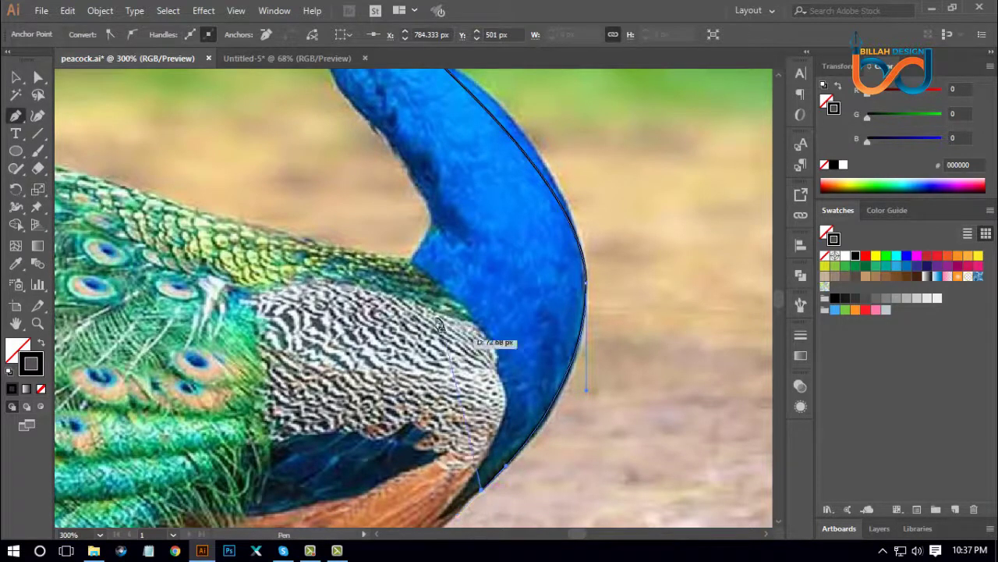
- Continue the outline across the body to the base of the neck and up the back of the neck
{"action": "left_click", "coordinate": [416, 268]}
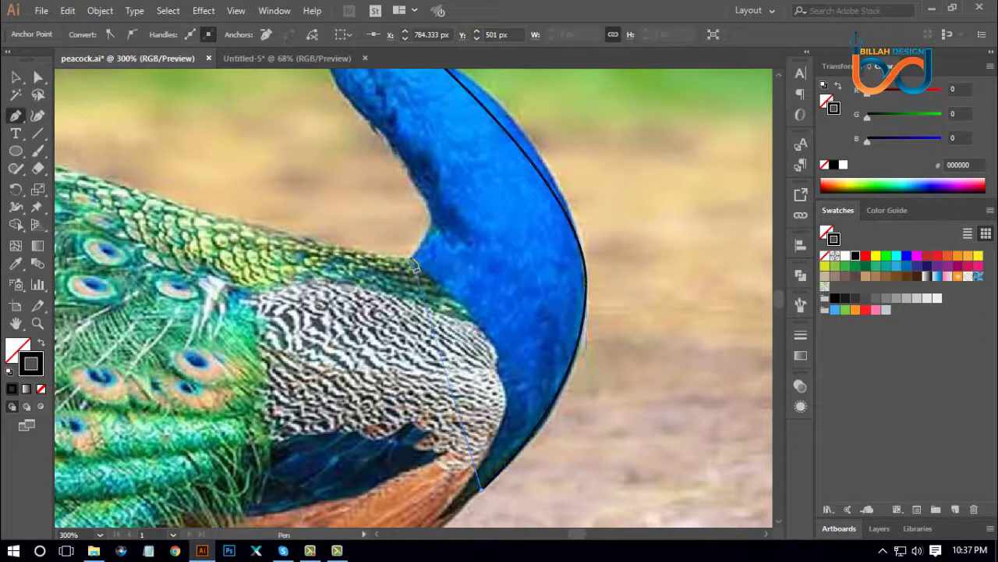
{"action": "left_click_drag", "start_coordinate": [431, 223], "coordinate": [434, 198]}
{"action": "key", "text": "space"}
{"action": "left_click_drag", "start_coordinate": [374, 109], "coordinate": [472, 286]}
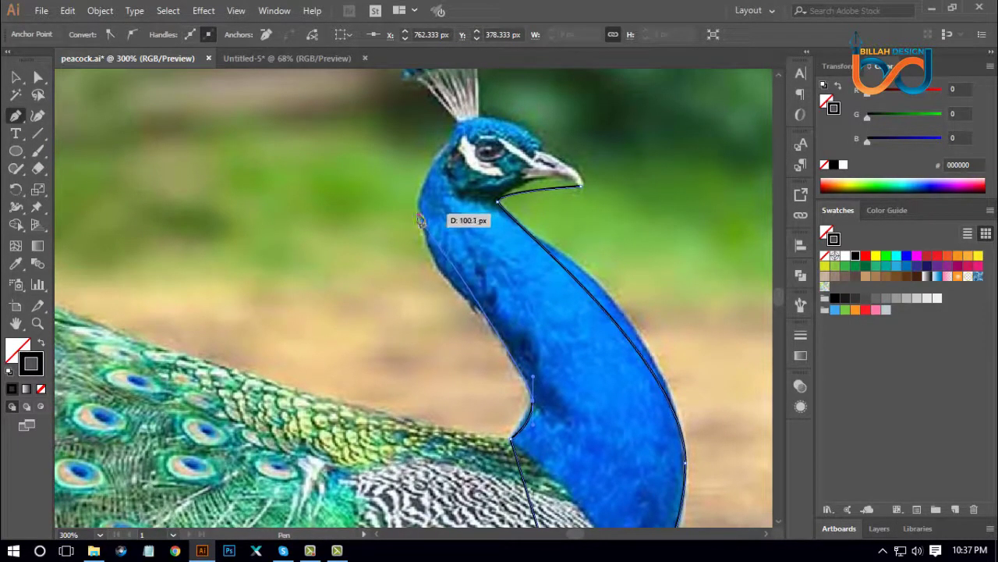
{"action": "left_click_drag", "start_coordinate": [419, 217], "coordinate": [417, 172]}
{"action": "scroll", "coordinate": [499, 234], "scroll_direction": "up", "scroll_amount": 2}
{"action": "scroll", "coordinate": [499, 234], "scroll_direction": "right", "scroll_amount": 1}
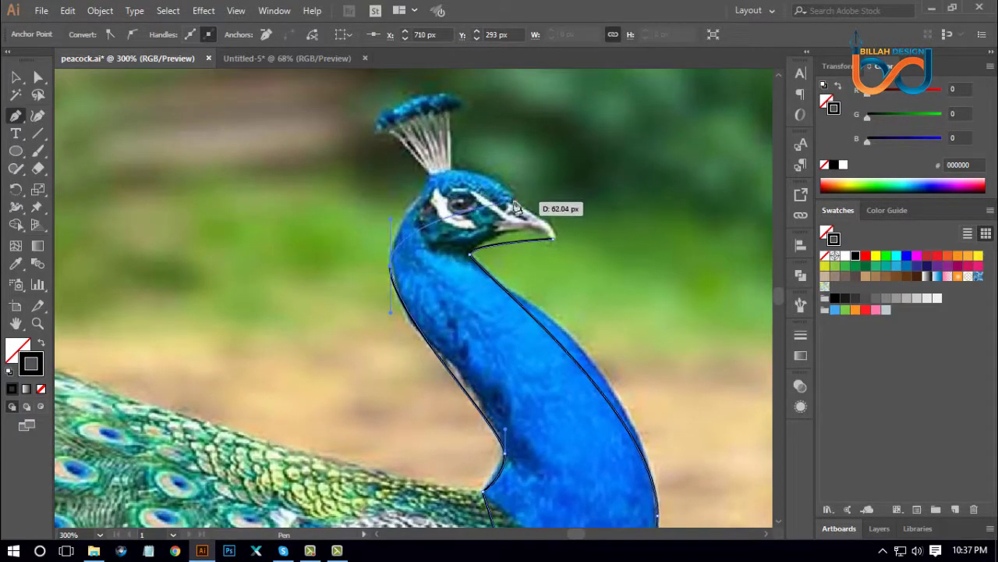
{"action": "left_click_drag", "start_coordinate": [512, 201], "coordinate": [537, 239]}
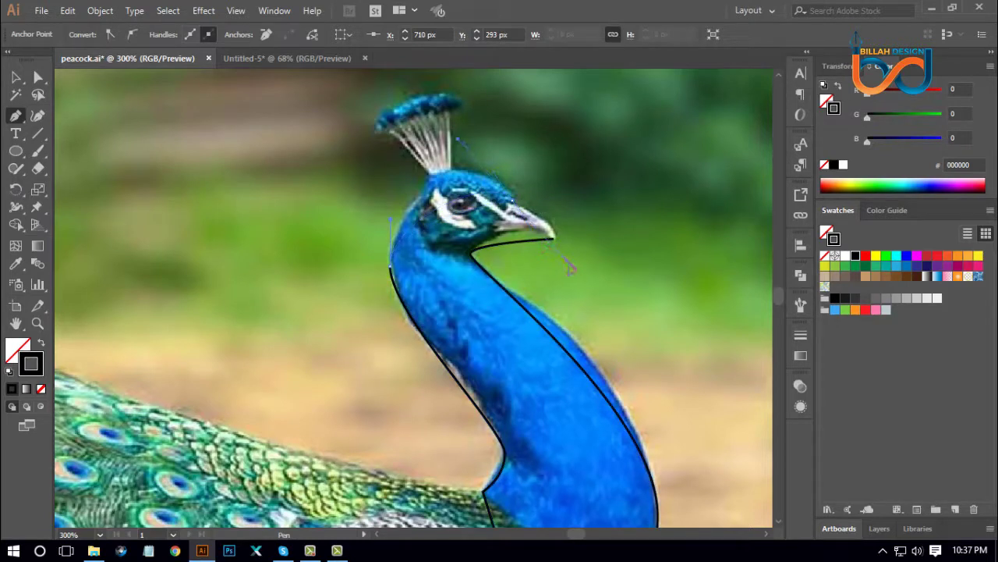
{"action": "left_click_drag", "start_coordinate": [583, 272], "coordinate": [582, 271]}
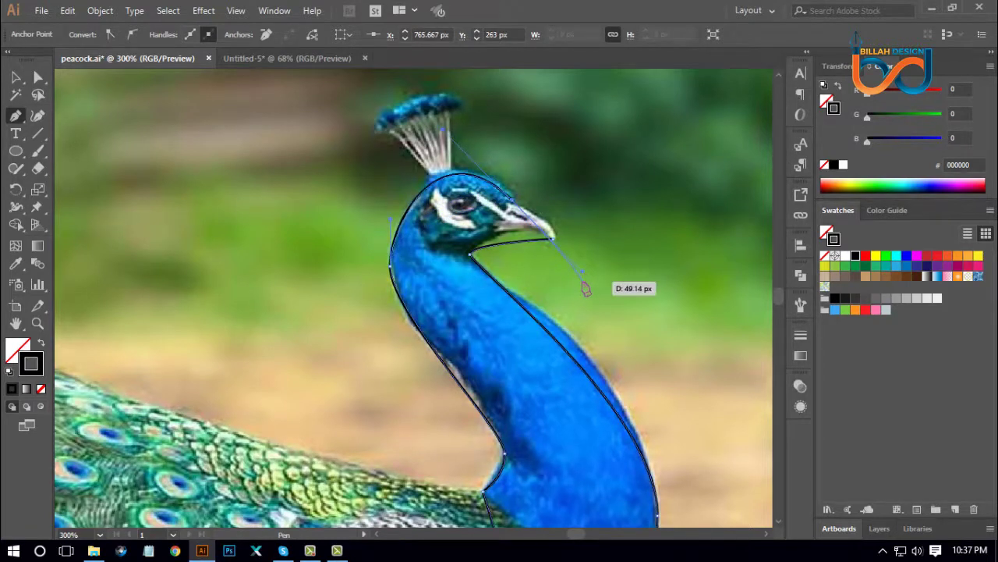
{"action": "key", "text": "ctrl+z"}
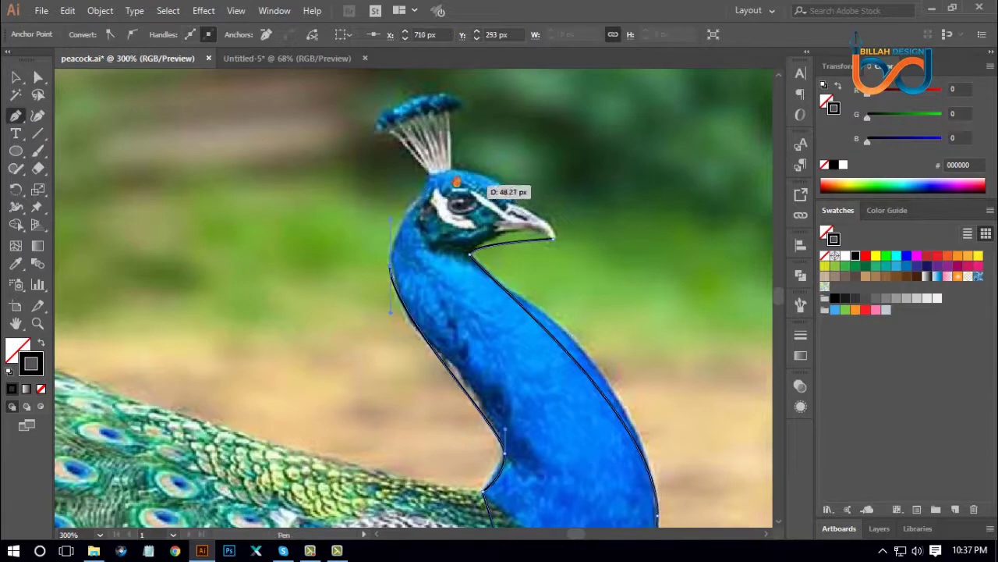
- Curve the outline over the crown to the top of the beak and close it at the beak tip
{"action": "left_click_drag", "start_coordinate": [454, 179], "coordinate": [483, 278]}
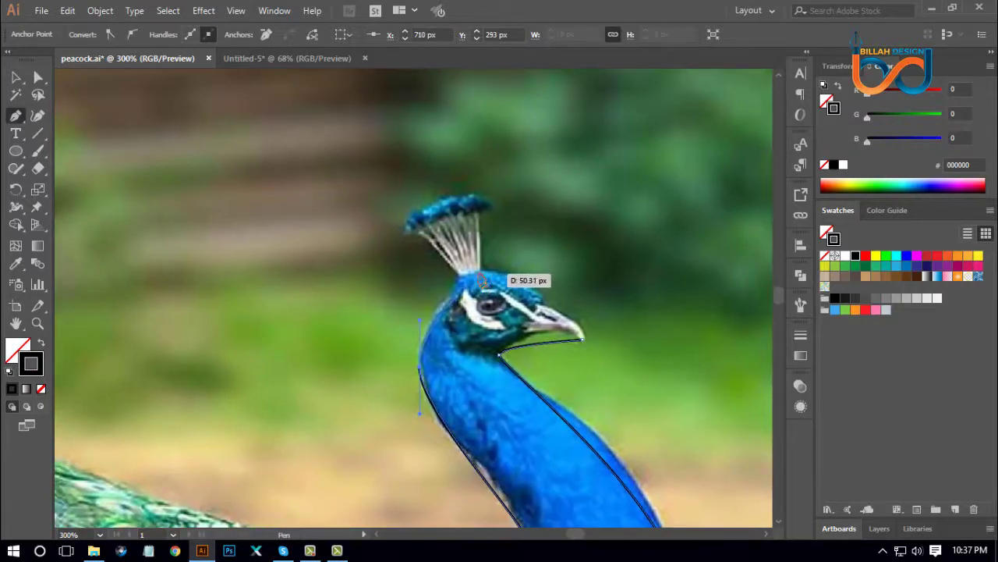
{"action": "key", "text": "ctrl+shift+a"}
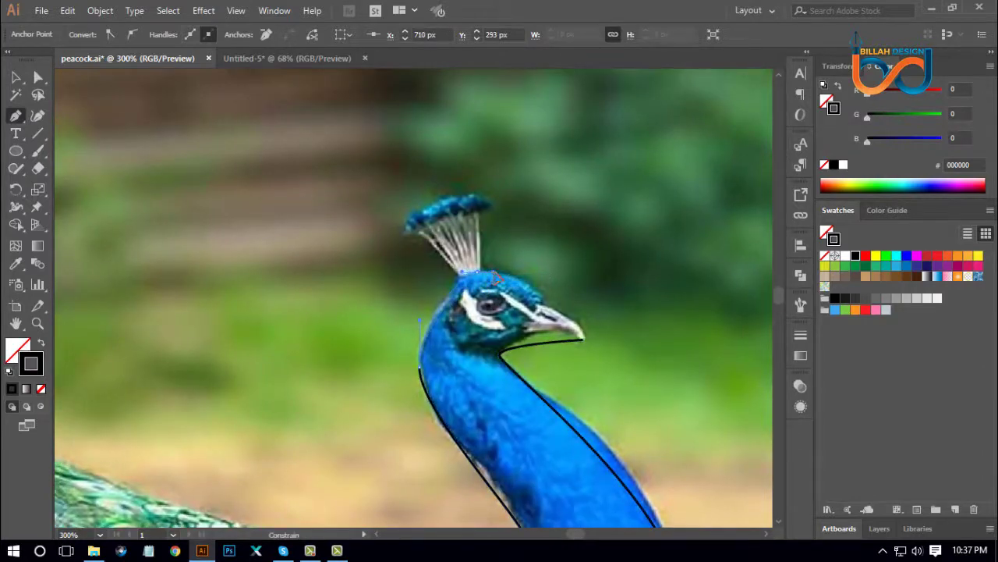
{"action": "left_click_drag", "start_coordinate": [495, 273], "coordinate": [495, 272]}
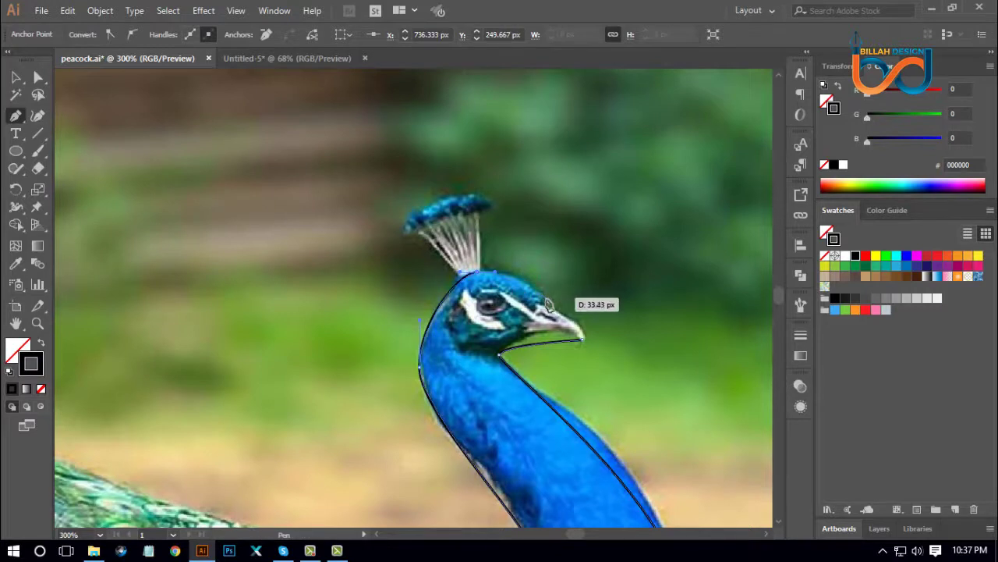
{"action": "left_click_drag", "start_coordinate": [545, 307], "coordinate": [579, 364]}
{"action": "left_click", "coordinate": [544, 300]}
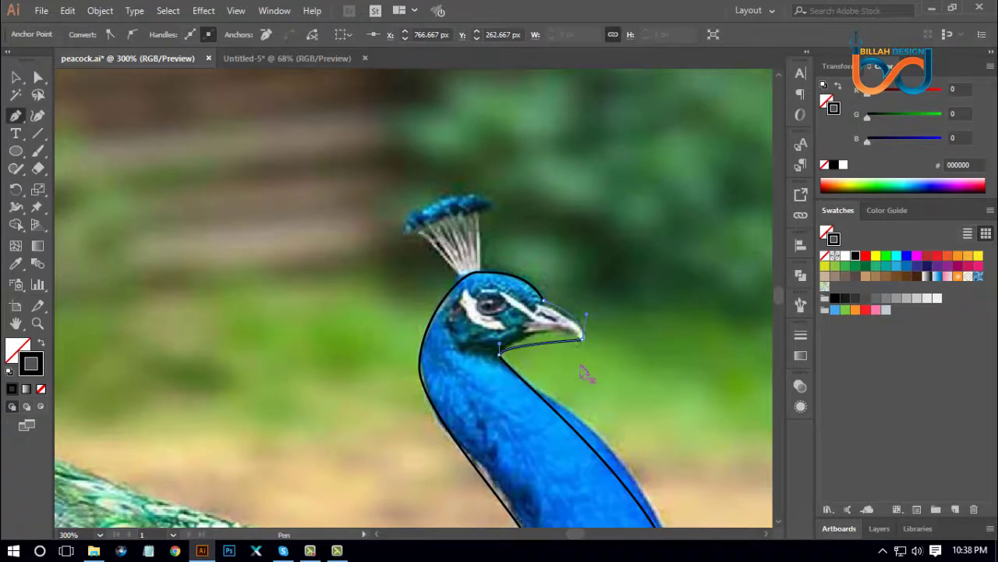
- Select the closed outline with Direct Selection and examine its anchors and fit around the head, beak and throat
{"action": "left_click", "coordinate": [39, 79]}
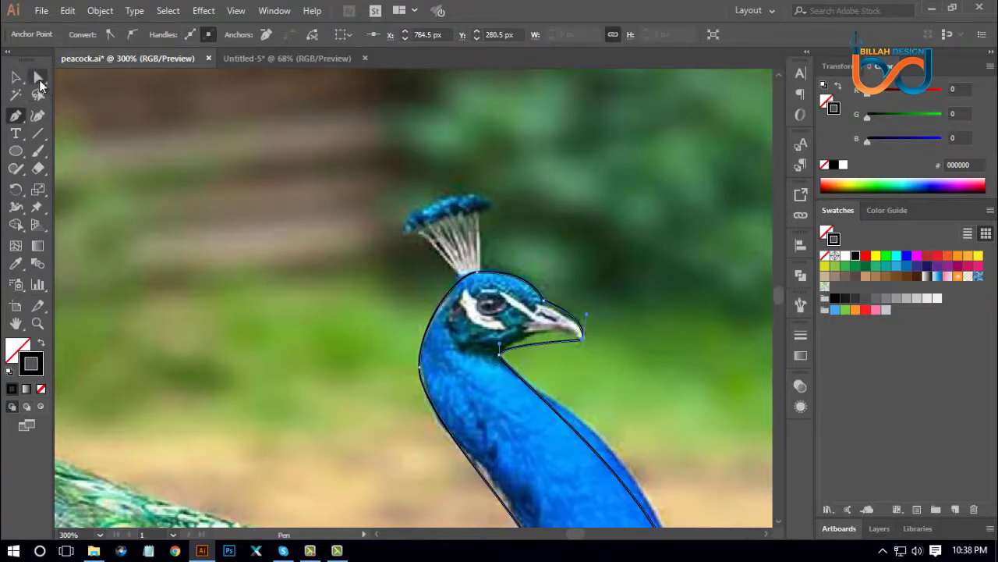
{"action": "left_click", "coordinate": [39, 80]}
{"action": "left_click", "coordinate": [286, 335]}
{"action": "scroll", "coordinate": [617, 359], "scroll_direction": "down", "scroll_amount": 2}
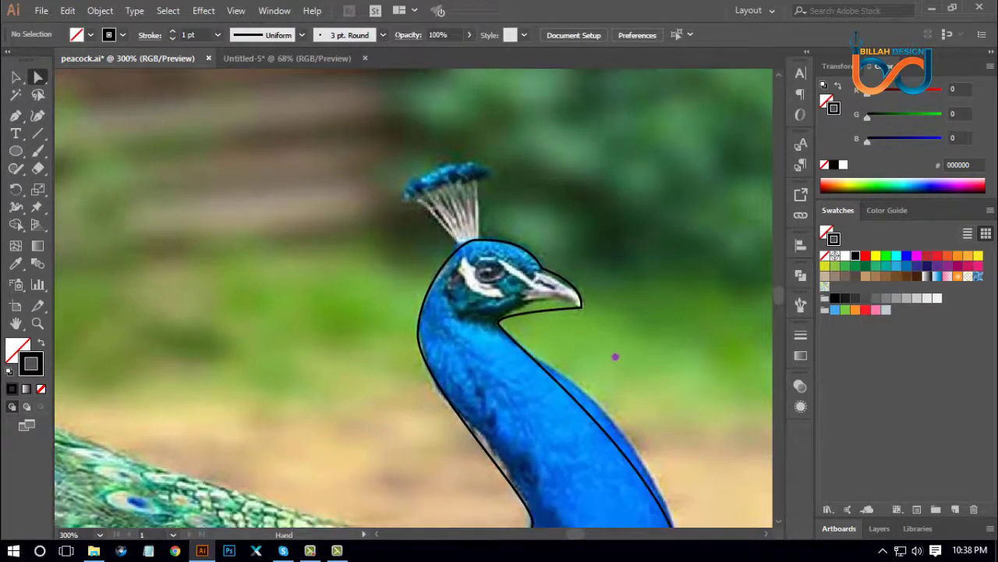
{"action": "left_click_drag", "start_coordinate": [615, 356], "coordinate": [580, 316]}
{"action": "left_click", "coordinate": [493, 255]}
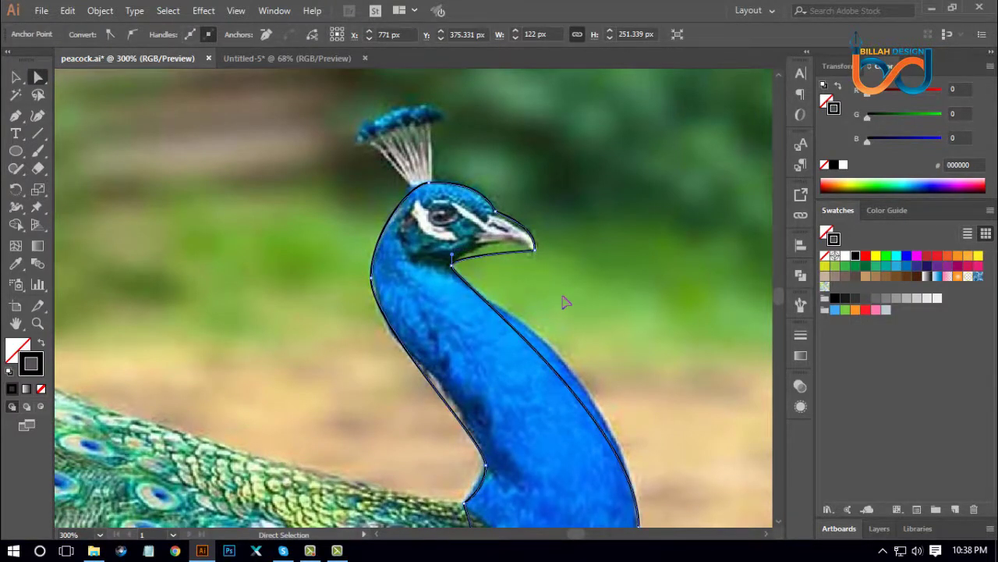
{"action": "key", "text": "ctrl+plus"}
{"action": "key", "text": "ctrl+plus"}
{"action": "left_click_drag", "start_coordinate": [416, 338], "coordinate": [466, 338]}
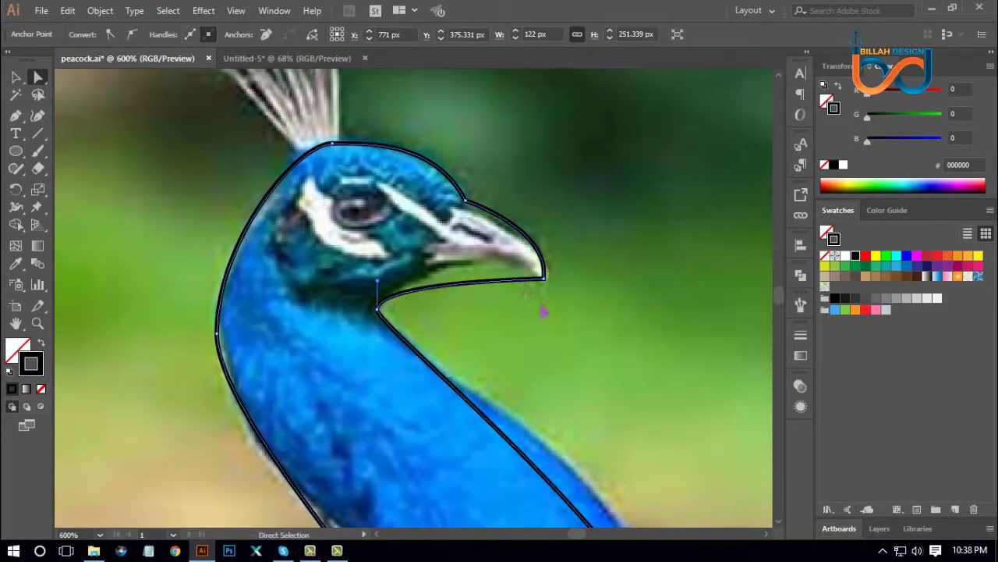
- Pull a direction handle from the beak-tip anchor with the Anchor Point tool to arch the outline along the beak's underside
{"action": "left_click", "coordinate": [509, 310]}
{"action": "left_click", "coordinate": [15, 116]}
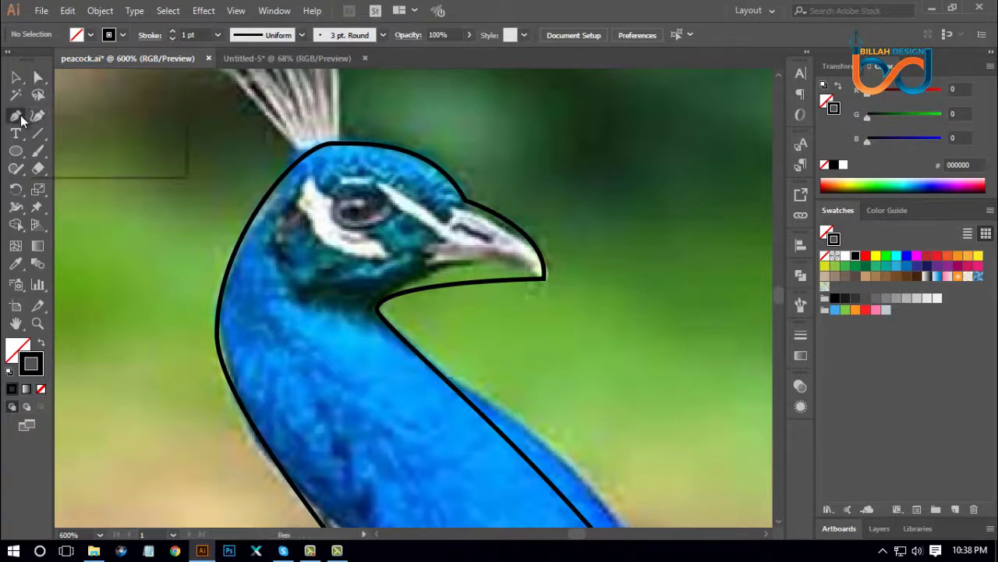
{"action": "left_click", "coordinate": [125, 168]}
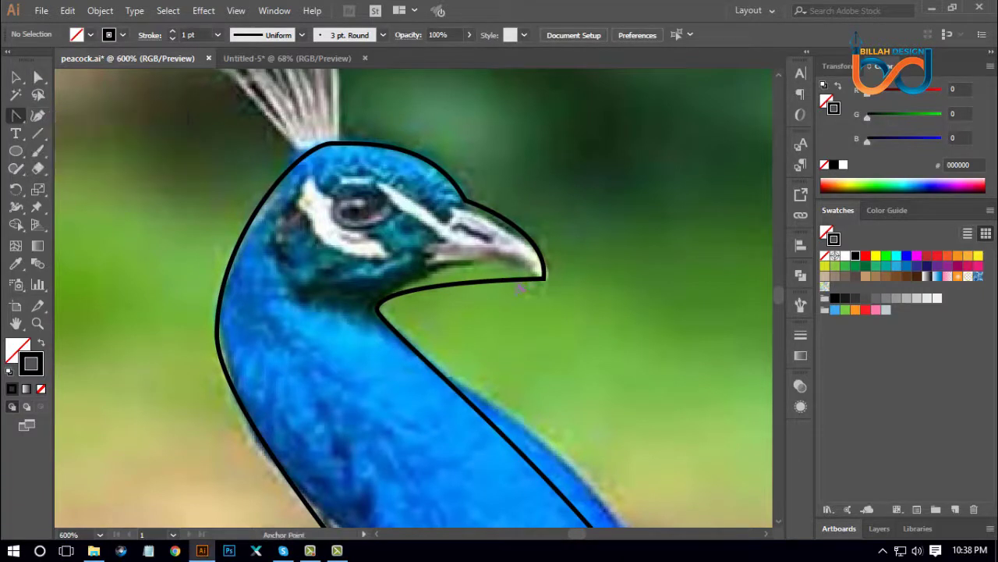
{"action": "left_click", "coordinate": [543, 277]}
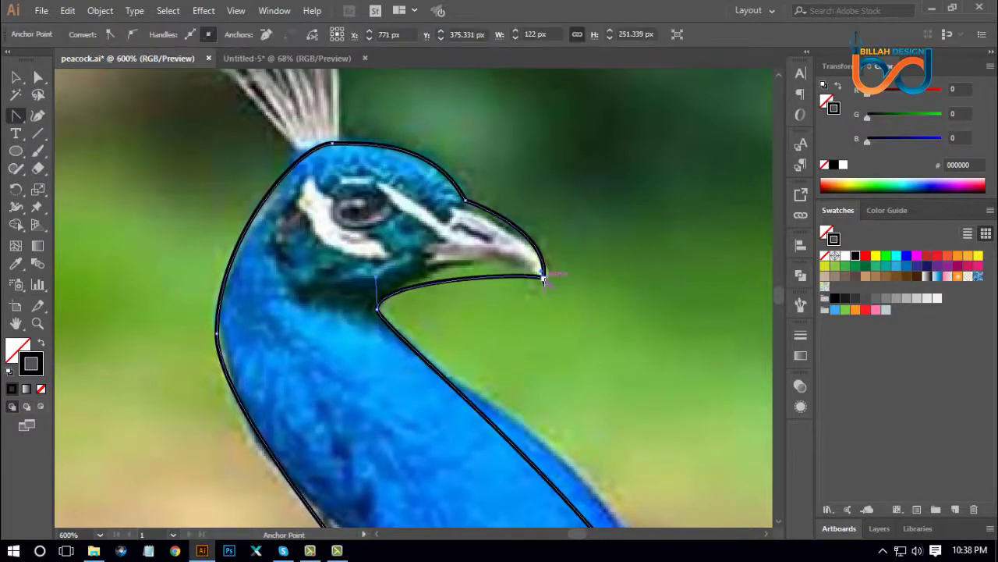
{"action": "left_click_drag", "start_coordinate": [543, 276], "coordinate": [494, 249]}
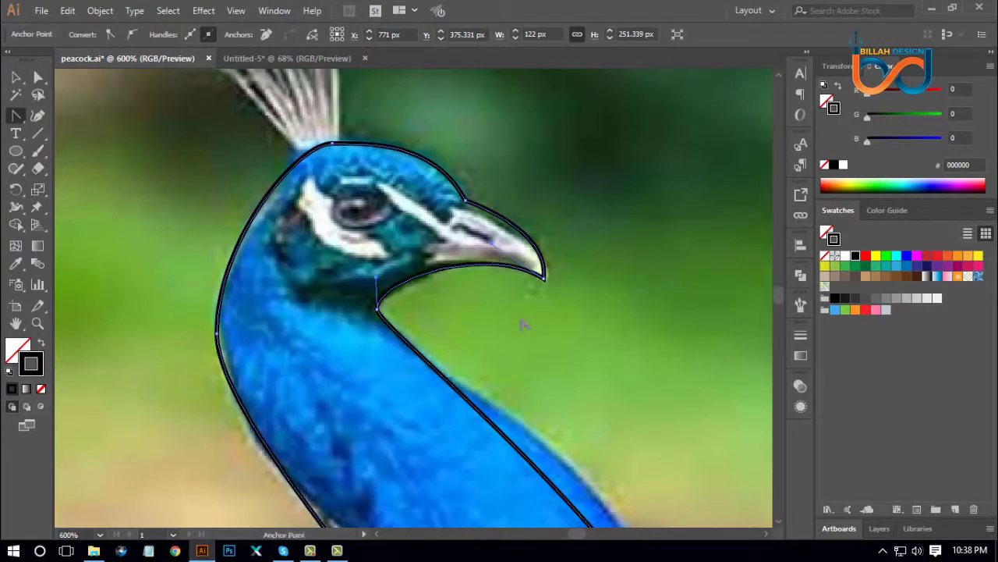
- Adjust the throat anchor's direction handles with Direct Selection so the outline rounds smoothly from under the beak into the neck
{"action": "left_click", "coordinate": [38, 76]}
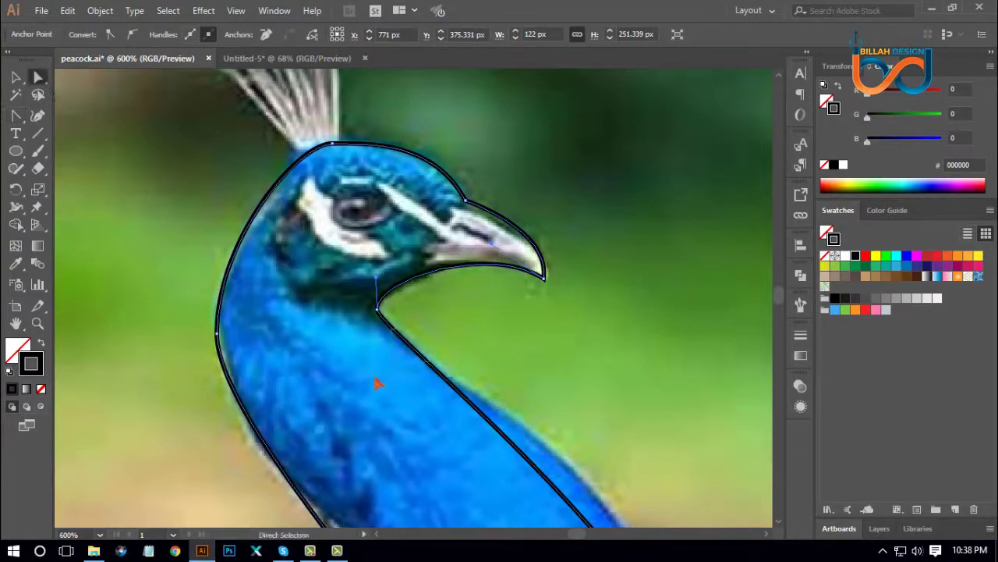
{"action": "left_click", "coordinate": [377, 311]}
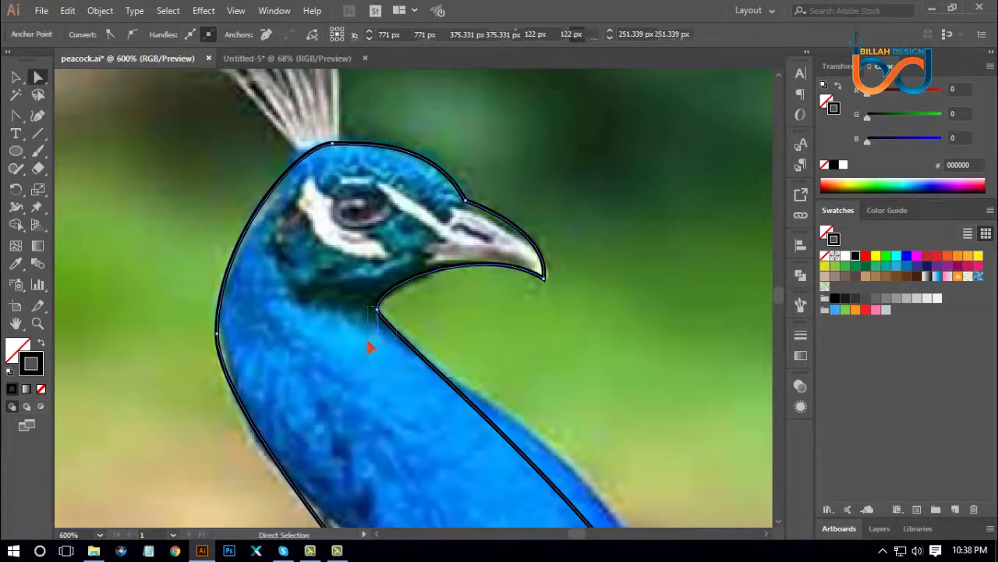
{"action": "left_click_drag", "start_coordinate": [377, 278], "coordinate": [378, 270]}
{"action": "key", "text": "ctrl+z"}
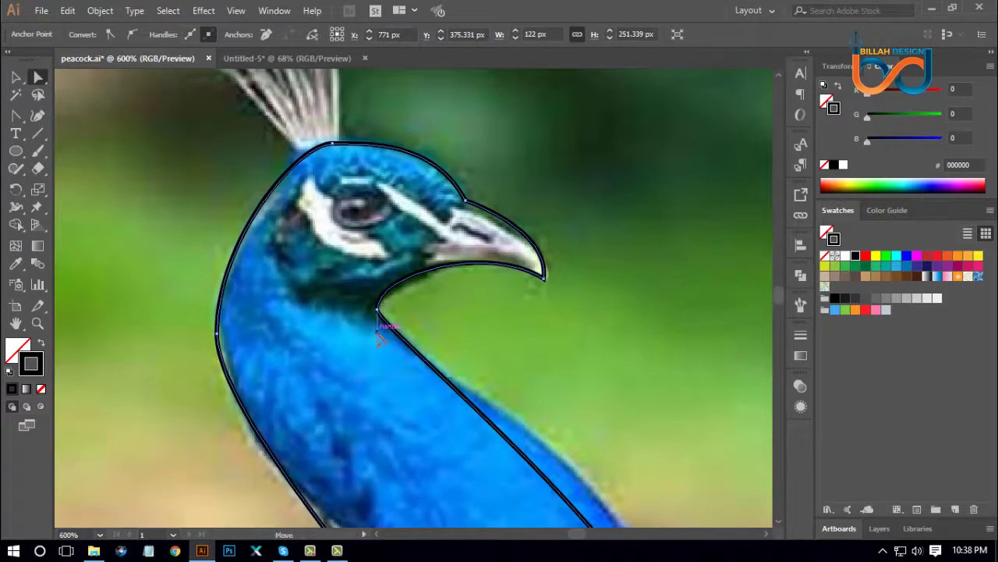
{"action": "left_click_drag", "start_coordinate": [379, 333], "coordinate": [378, 346]}
{"action": "left_click", "coordinate": [519, 357]}
- Reshape the curve over the crown by adjusting the top-of-head anchor and its direction handles to follow the photo
{"action": "key", "text": "space"}
{"action": "left_click_drag", "start_coordinate": [531, 367], "coordinate": [547, 407]}
{"action": "left_click_drag", "start_coordinate": [411, 215], "coordinate": [413, 220]}
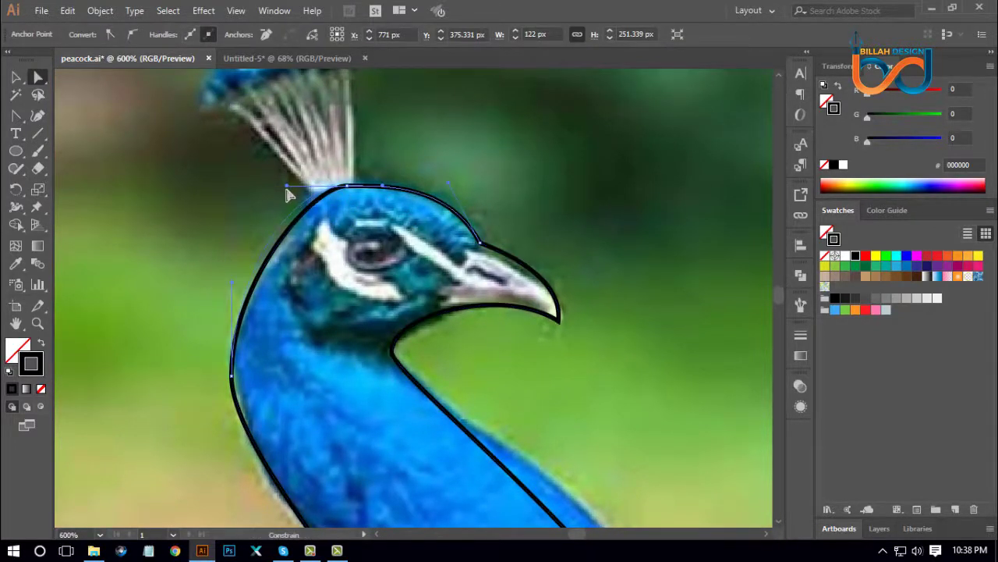
{"action": "left_click", "coordinate": [285, 194]}
{"action": "left_click", "coordinate": [386, 187]}
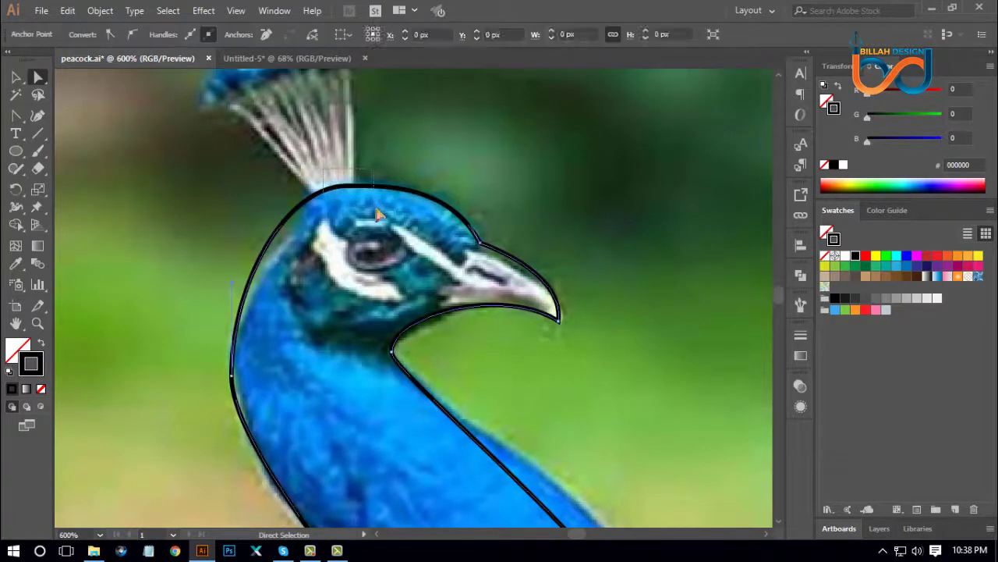
{"action": "left_click_drag", "start_coordinate": [384, 187], "coordinate": [383, 179]}
{"action": "left_click", "coordinate": [556, 167]}
- Lengthen the lower handle of the back-of-neck anchor and shift that anchor slightly inward to fit the neck's edge
{"action": "key", "text": "space"}
{"action": "left_click_drag", "start_coordinate": [420, 426], "coordinate": [476, 309]}
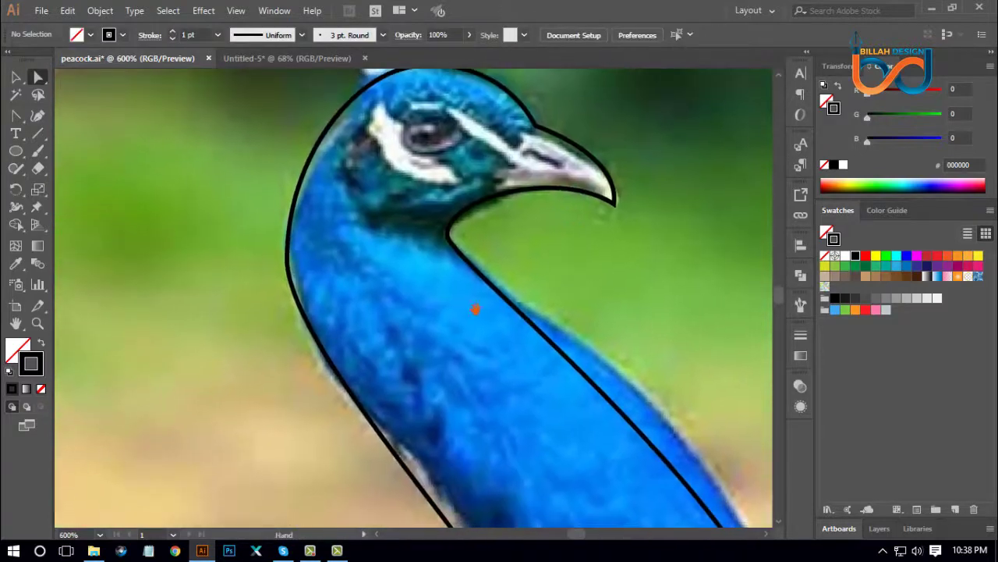
{"action": "left_click", "coordinate": [288, 259]}
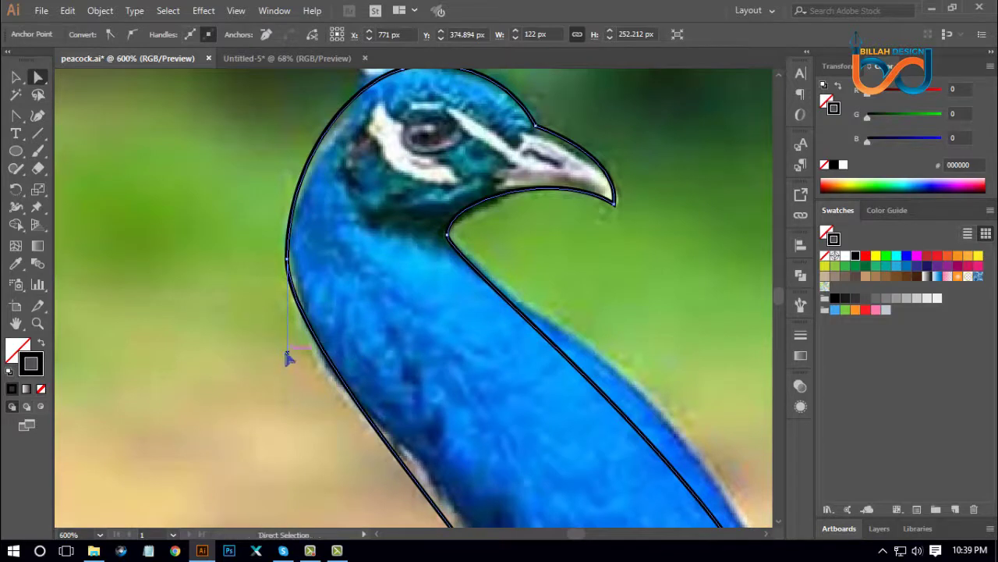
{"action": "left_click_drag", "start_coordinate": [288, 358], "coordinate": [289, 395]}
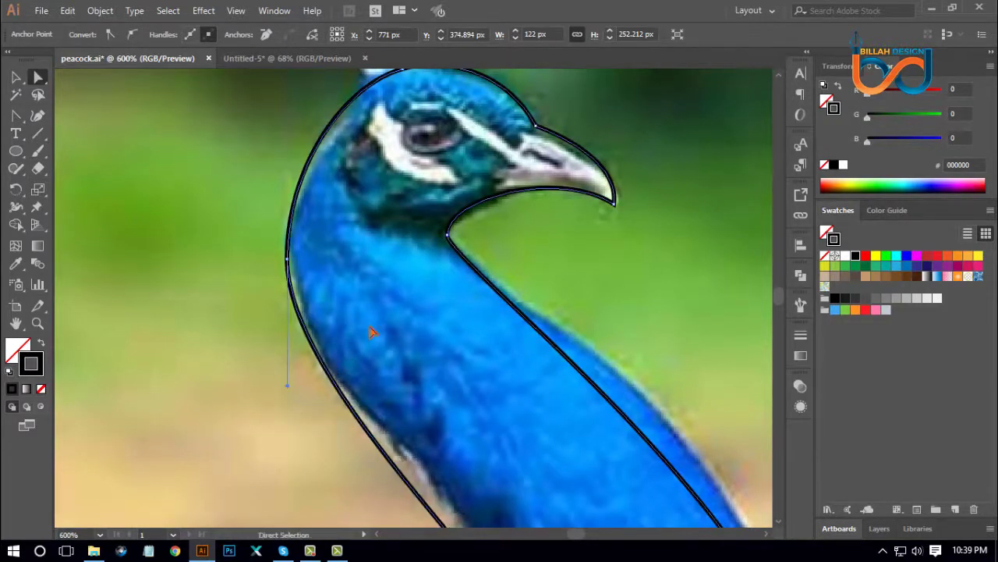
{"action": "left_click", "coordinate": [363, 302]}
{"action": "left_click_drag", "start_coordinate": [363, 302], "coordinate": [387, 348]}
{"action": "left_click_drag", "start_coordinate": [276, 289], "coordinate": [325, 335]}
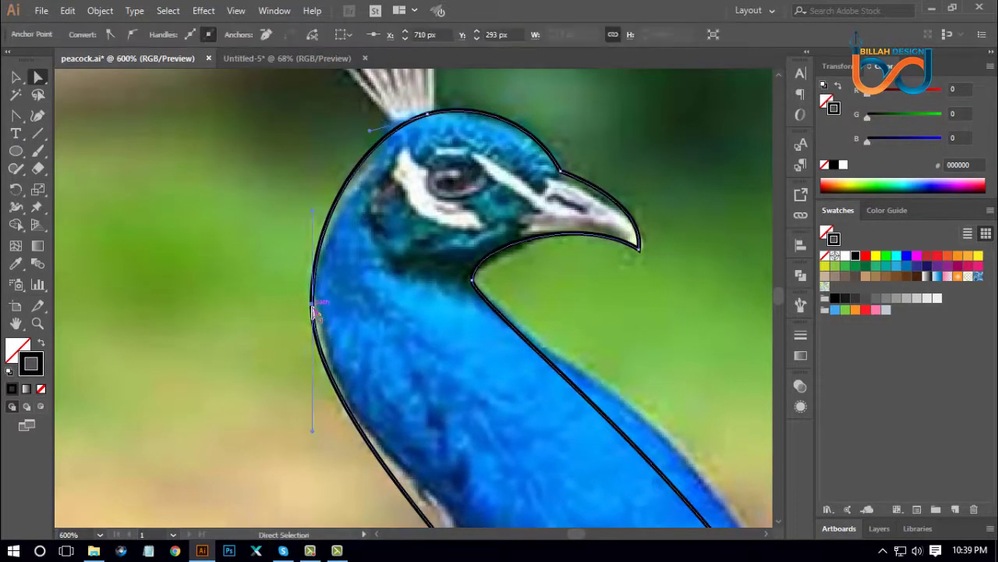
{"action": "left_click", "coordinate": [412, 373]}
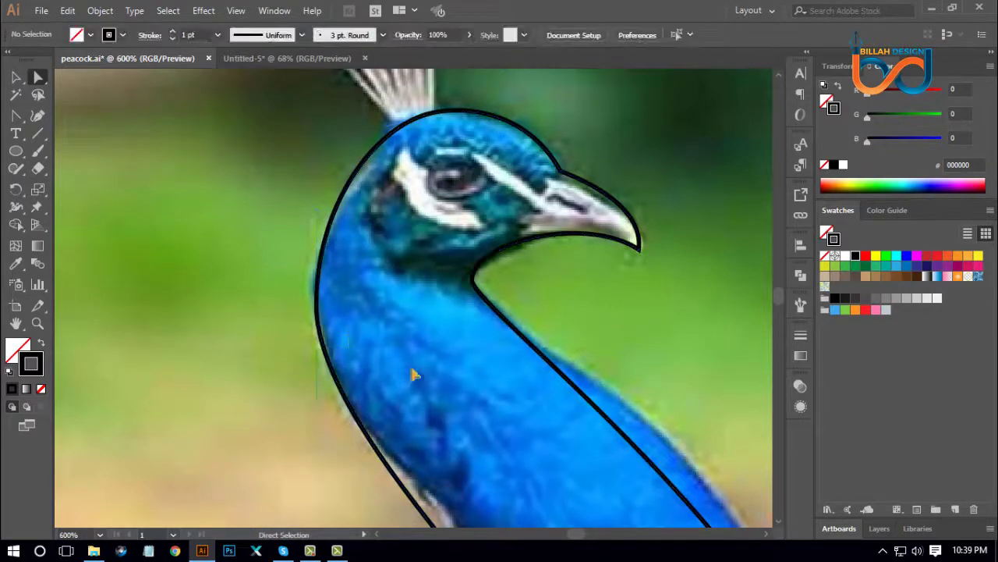
- Extend the upper handle of the back-of-neck anchor slightly to refine the curve behind the head
{"action": "left_click_drag", "start_coordinate": [419, 379], "coordinate": [425, 401]}
{"action": "left_click", "coordinate": [324, 329]}
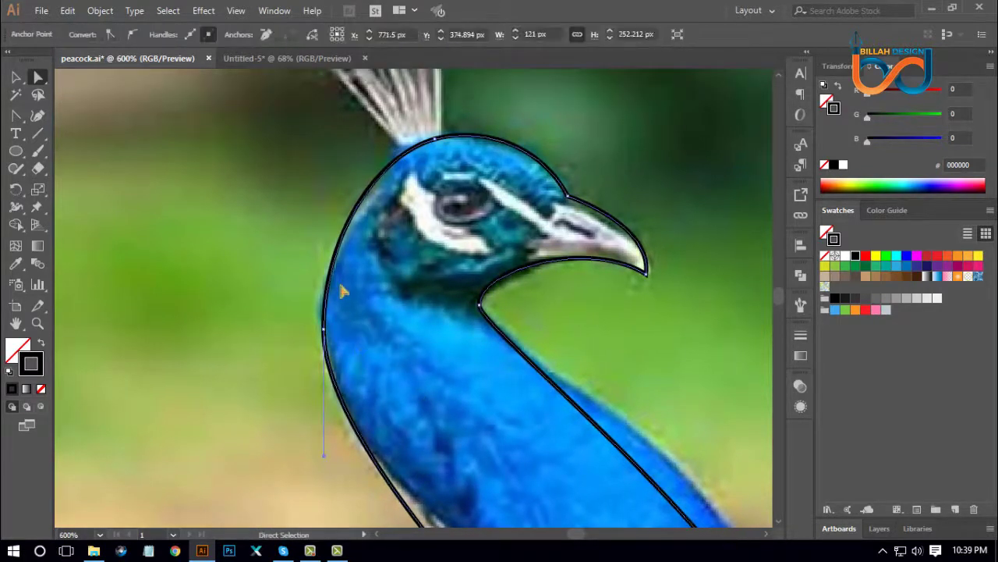
{"action": "left_click", "coordinate": [326, 295]}
{"action": "left_click_drag", "start_coordinate": [323, 235], "coordinate": [324, 227]}
{"action": "left_click", "coordinate": [413, 352]}
{"action": "left_click_drag", "start_coordinate": [579, 334], "coordinate": [506, 319]}
{"action": "left_click_drag", "start_coordinate": [425, 227], "coordinate": [432, 236]}
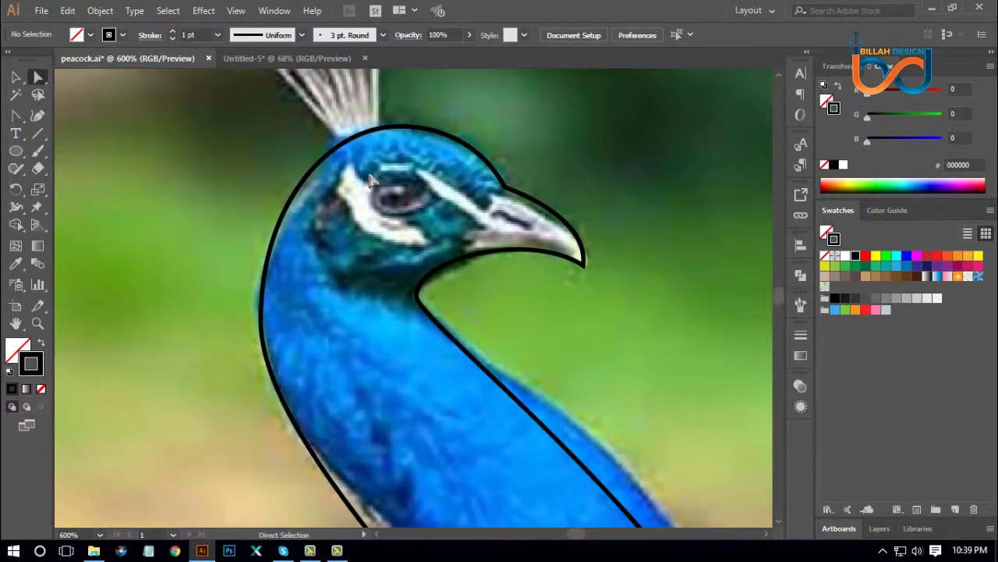
- Lengthen the upper handle of the anchor at the base of the neck's back and fine-tune the opposing handle above it
{"action": "scroll", "coordinate": [421, 405], "scroll_direction": "down", "scroll_amount": 5}
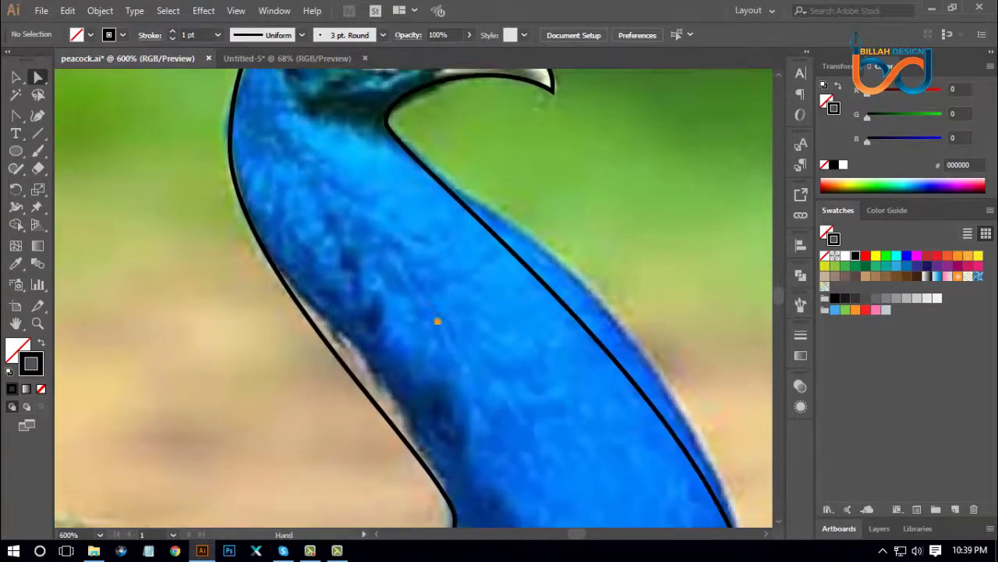
{"action": "key", "text": "ctrl+minus"}
{"action": "left_click_drag", "start_coordinate": [491, 427], "coordinate": [488, 412]}
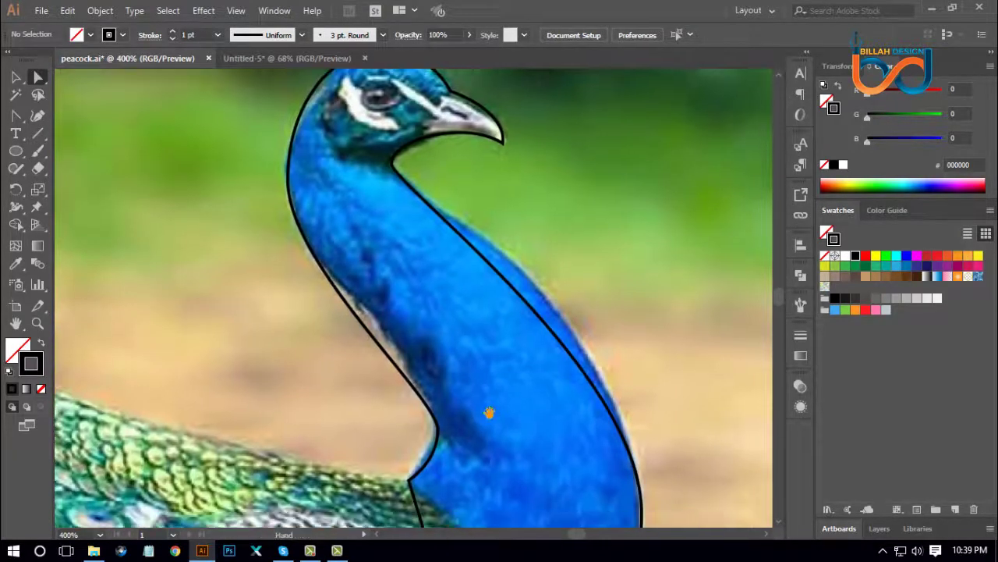
{"action": "left_click", "coordinate": [425, 390]}
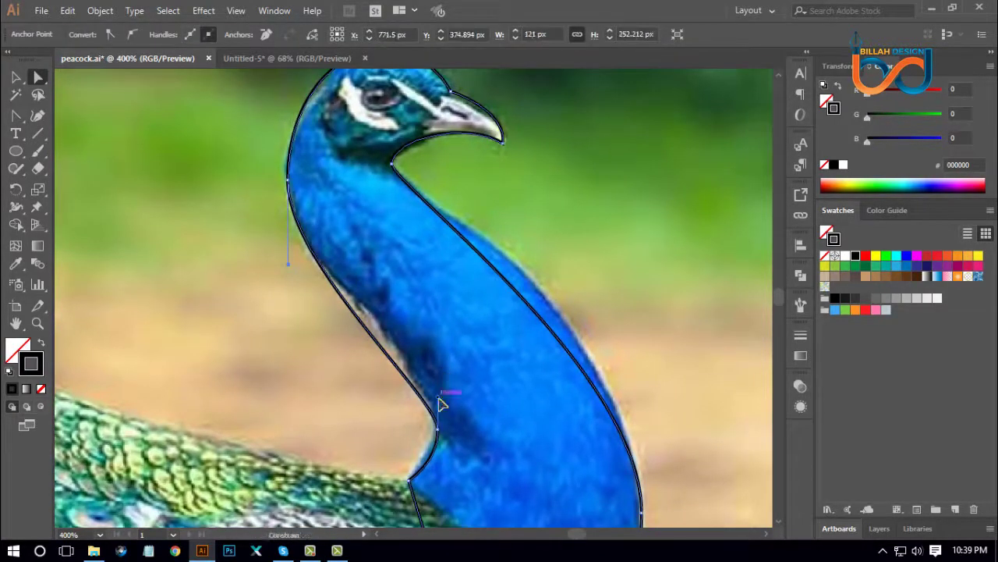
{"action": "left_click_drag", "start_coordinate": [440, 388], "coordinate": [438, 348]}
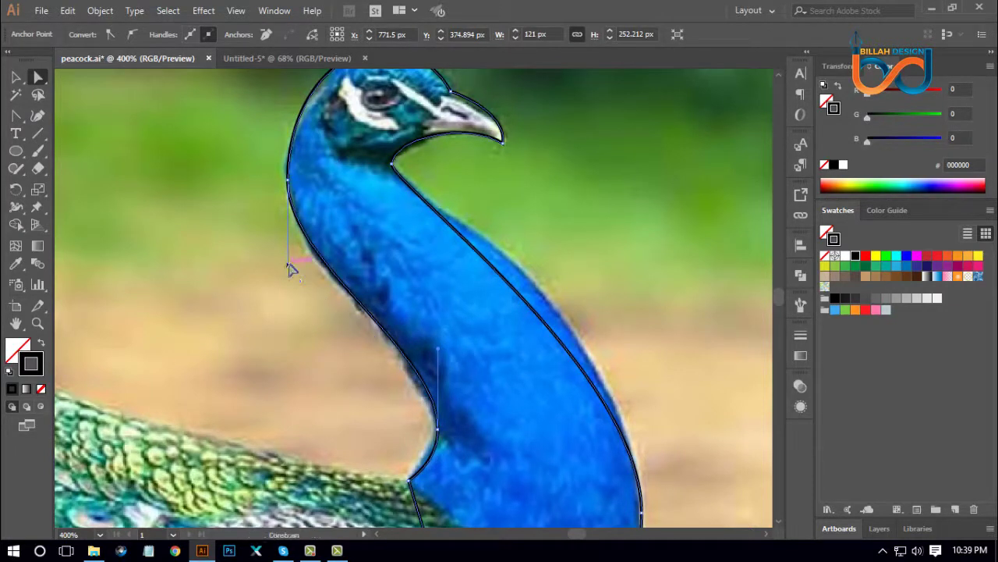
{"action": "left_click_drag", "start_coordinate": [289, 267], "coordinate": [288, 274]}
{"action": "left_click", "coordinate": [483, 428]}
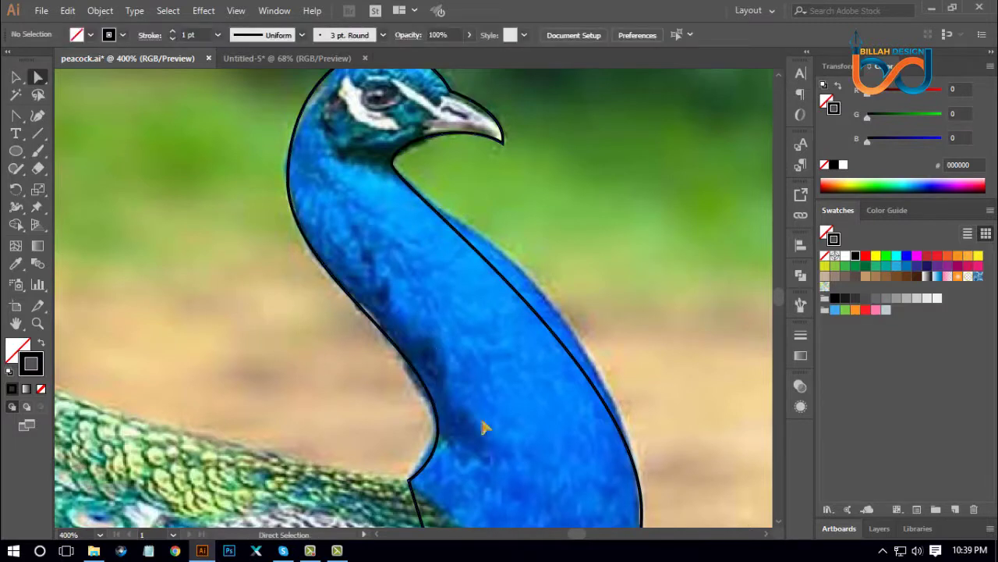
- Extend the chest anchor's upper handle and adjust the throat anchor's lower handle to fit the outline to the front of the neck
{"action": "left_click_drag", "start_coordinate": [506, 402], "coordinate": [453, 385]}
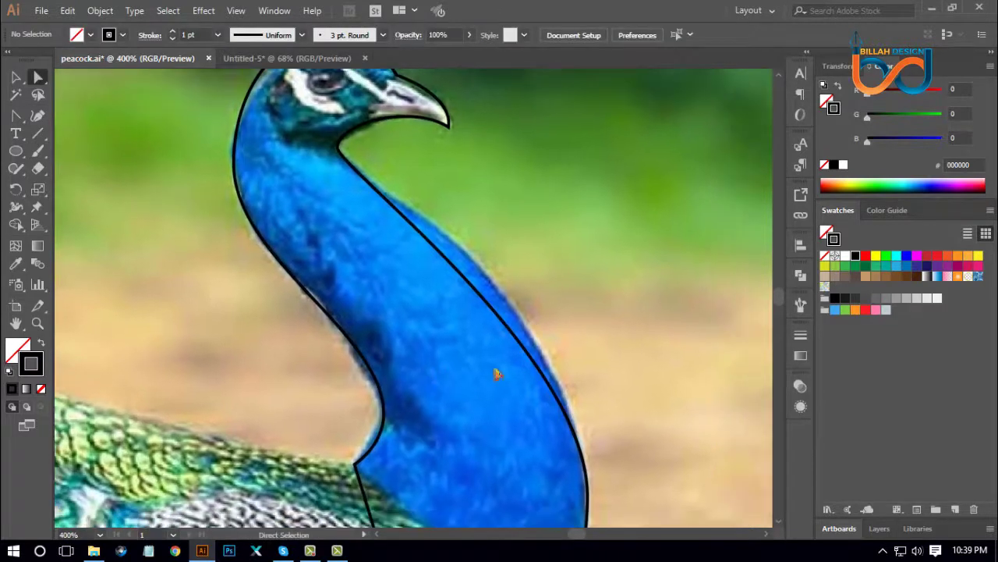
{"action": "left_click", "coordinate": [557, 393]}
{"action": "left_click_drag", "start_coordinate": [589, 353], "coordinate": [589, 295]}
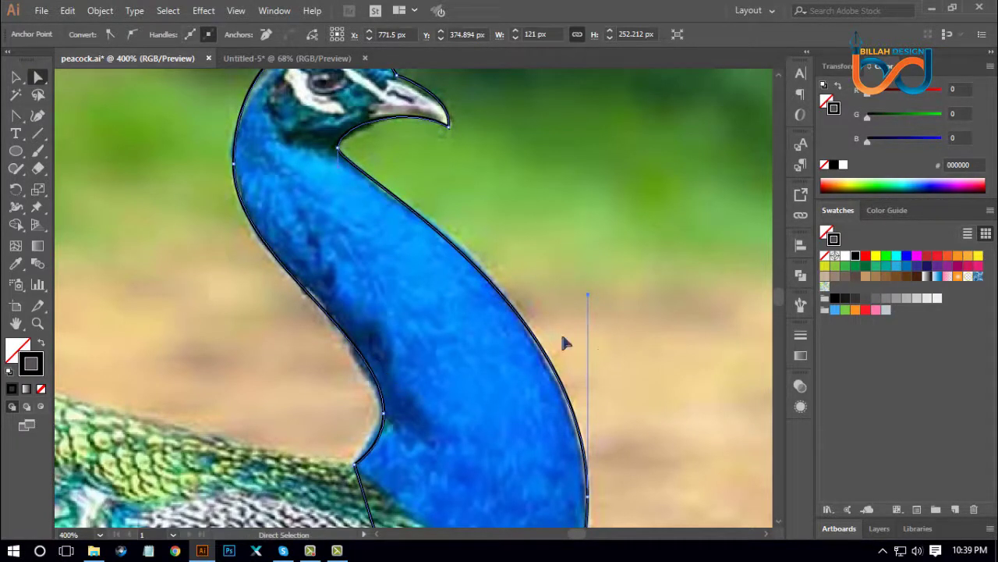
{"action": "left_click_drag", "start_coordinate": [473, 216], "coordinate": [522, 303]}
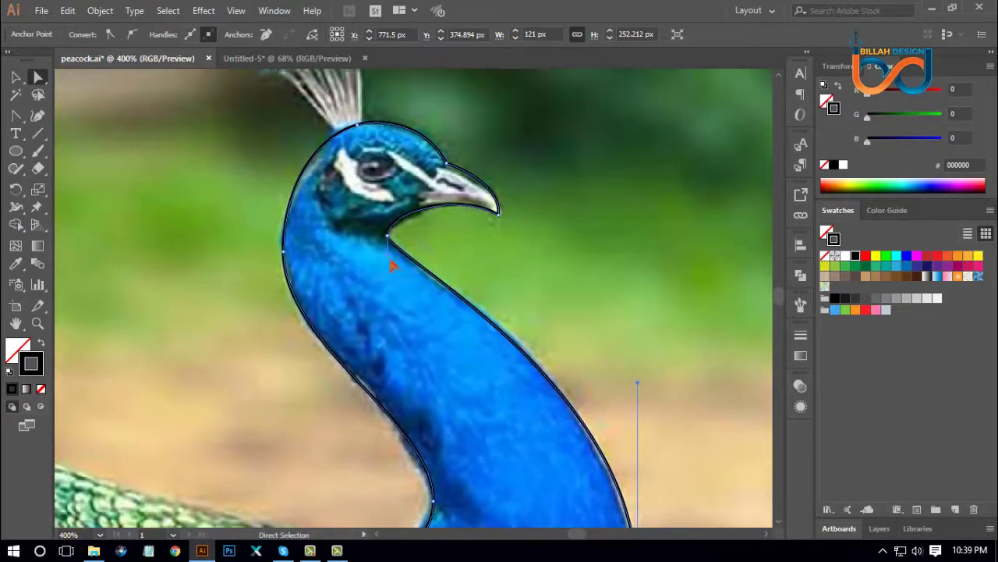
{"action": "left_click_drag", "start_coordinate": [387, 255], "coordinate": [389, 260]}
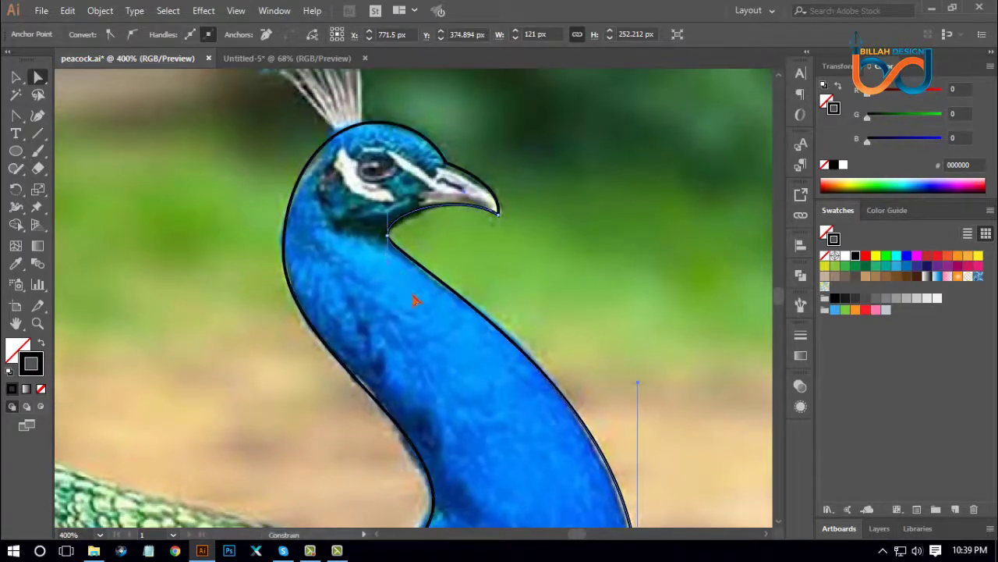
{"action": "left_click_drag", "start_coordinate": [415, 300], "coordinate": [418, 302]}
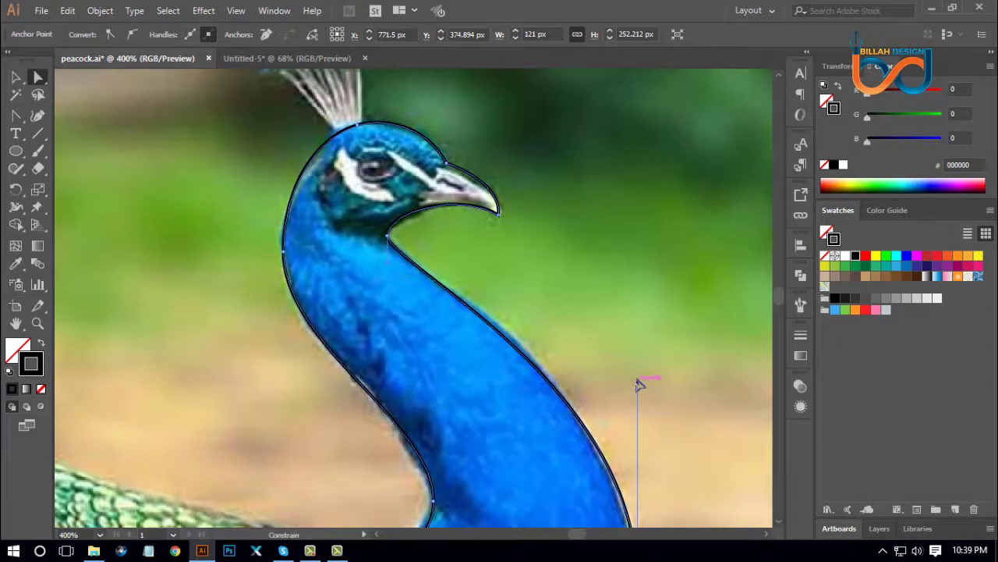
{"action": "left_click", "coordinate": [657, 343]}
- Extend the chest anchor's lower handle slightly so the outline follows the breast down to its bottom corner
{"action": "left_click_drag", "start_coordinate": [561, 273], "coordinate": [570, 223]}
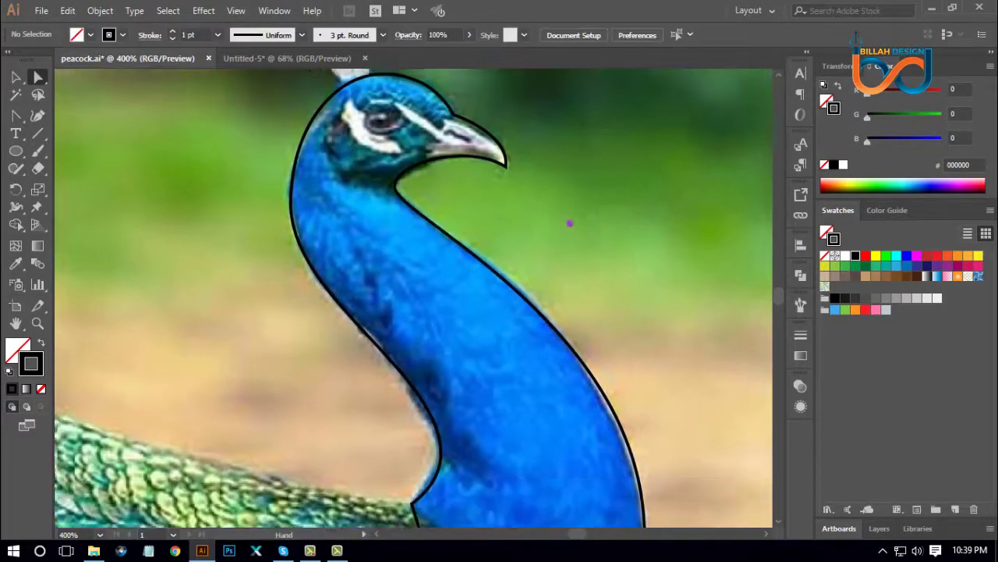
{"action": "left_click_drag", "start_coordinate": [629, 265], "coordinate": [584, 72]}
{"action": "left_click_drag", "start_coordinate": [588, 173], "coordinate": [584, 133]}
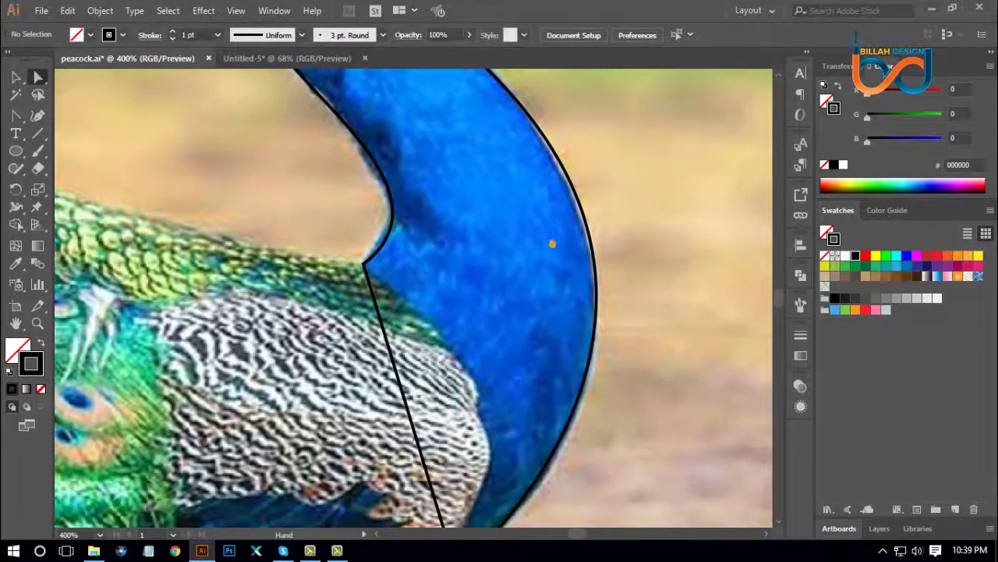
{"action": "scroll", "coordinate": [552, 244], "scroll_direction": "down", "scroll_amount": 2}
{"action": "left_click", "coordinate": [542, 349]}
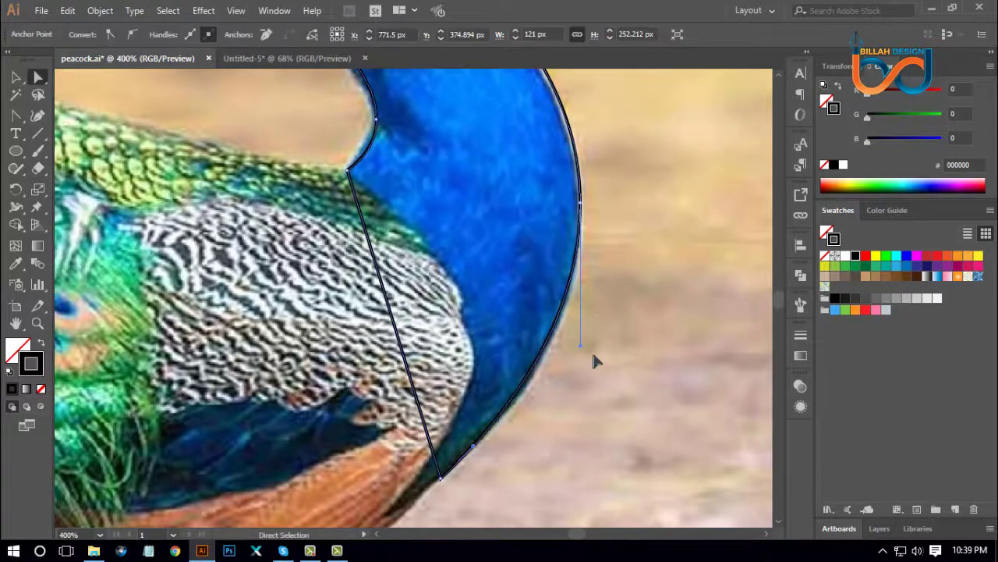
{"action": "left_click_drag", "start_coordinate": [580, 346], "coordinate": [580, 354]}
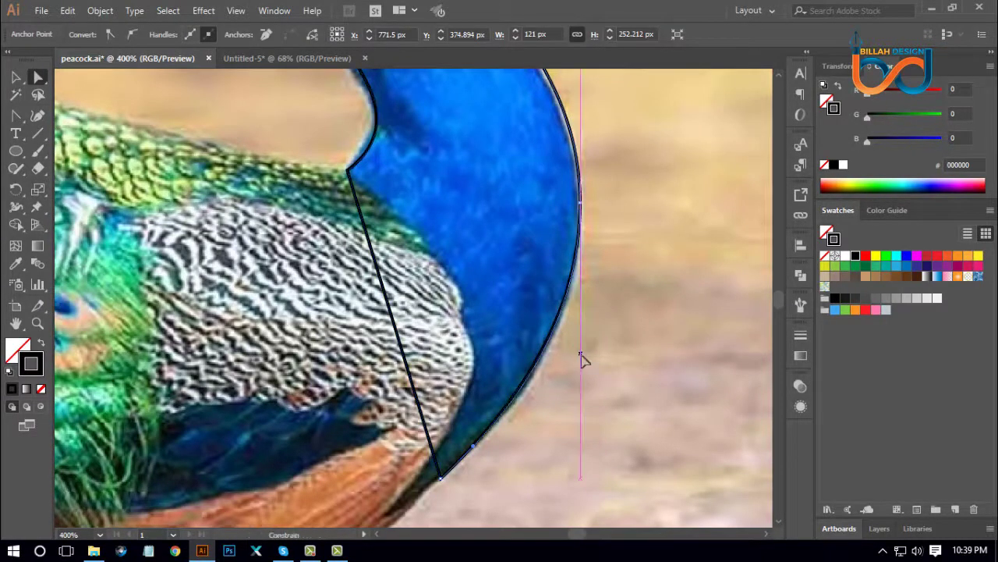
{"action": "left_click", "coordinate": [642, 430]}
- Examine the outline's fit from the chest up to the head, then the anchors and curve around the beak
{"action": "left_click_drag", "start_coordinate": [496, 143], "coordinate": [543, 359]}
{"action": "left_click_drag", "start_coordinate": [451, 164], "coordinate": [514, 318]}
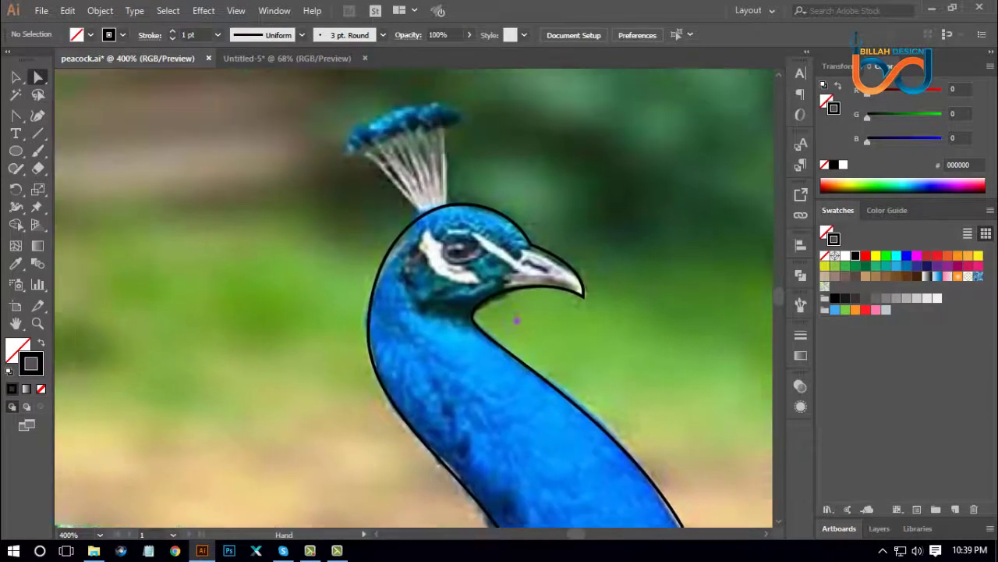
{"action": "left_click_drag", "start_coordinate": [457, 252], "coordinate": [523, 337]}
{"action": "left_click_drag", "start_coordinate": [421, 282], "coordinate": [433, 297]}
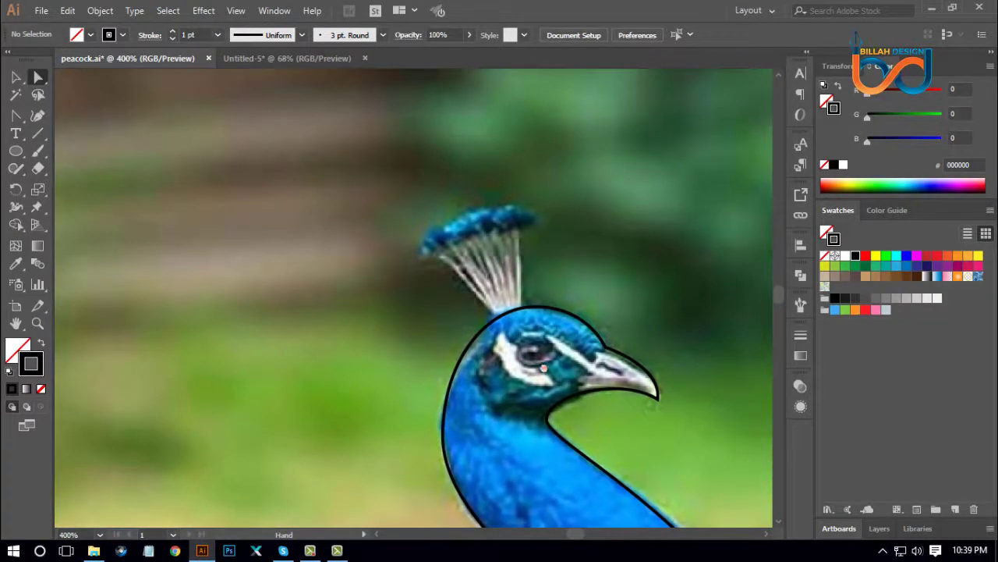
{"action": "left_click_drag", "start_coordinate": [543, 368], "coordinate": [531, 371]}
{"action": "key", "text": "ctrl+="}
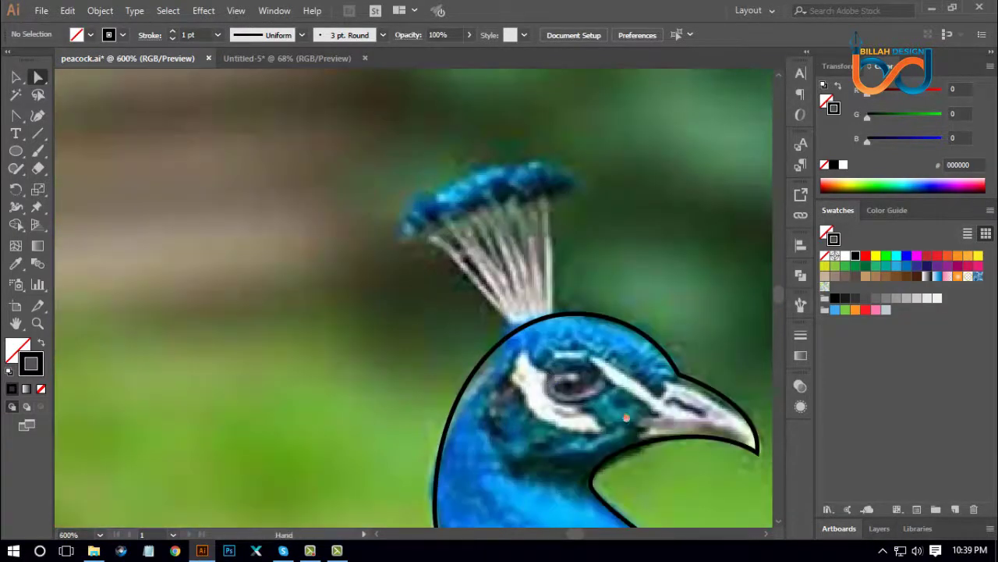
{"action": "left_click_drag", "start_coordinate": [609, 430], "coordinate": [464, 341]}
{"action": "left_click", "coordinate": [595, 331]}
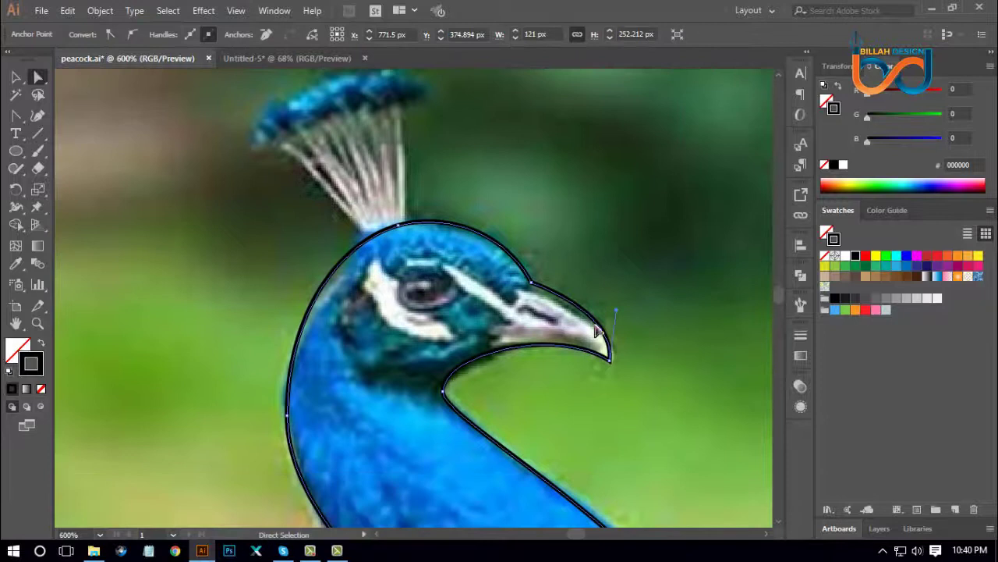
{"action": "left_click", "coordinate": [613, 292]}
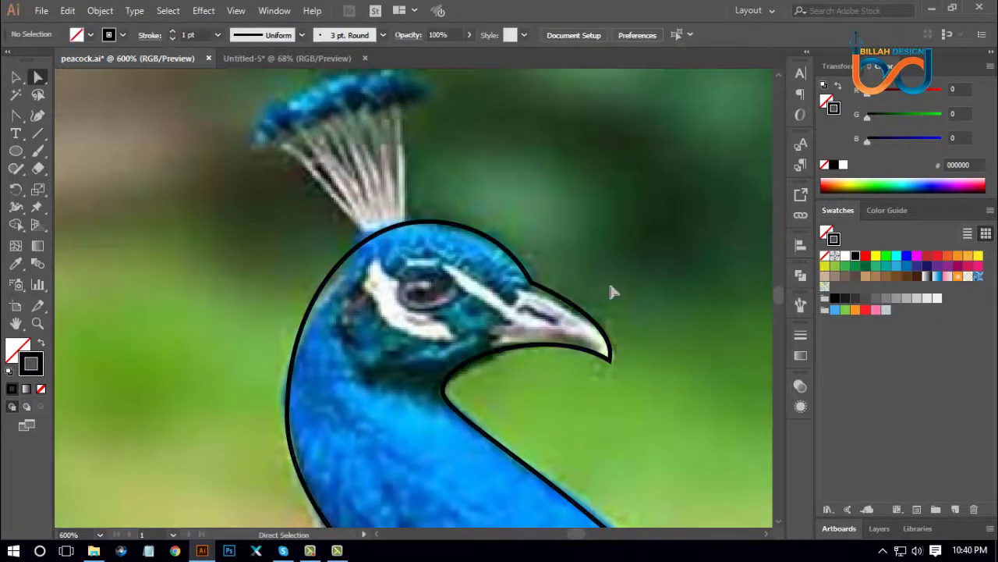
- Move the anchor where the forehead meets the beak slightly down and to the right to match the photo
{"action": "key", "text": "ctrl+="}
{"action": "left_click_drag", "start_coordinate": [622, 348], "coordinate": [579, 348]}
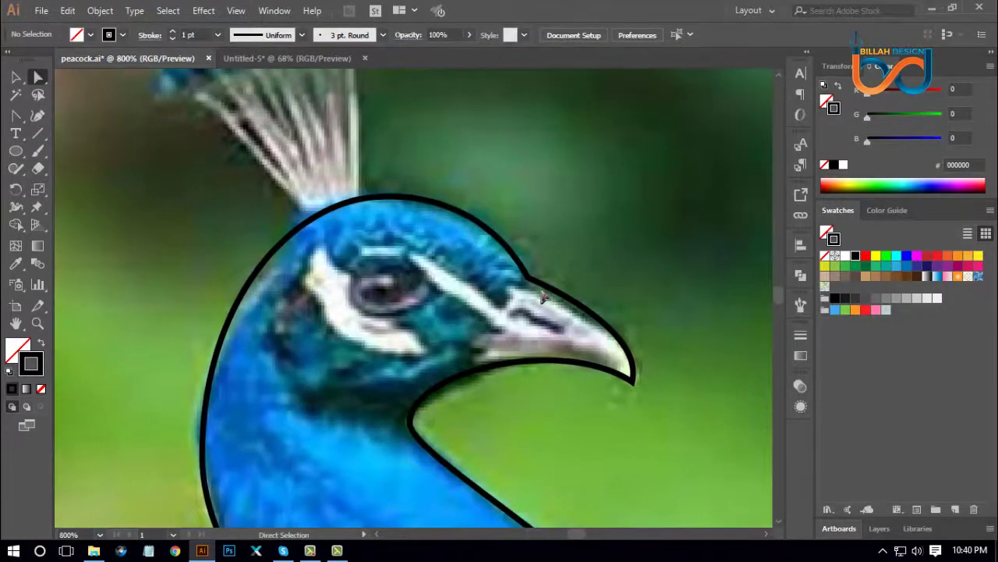
{"action": "left_click", "coordinate": [532, 287]}
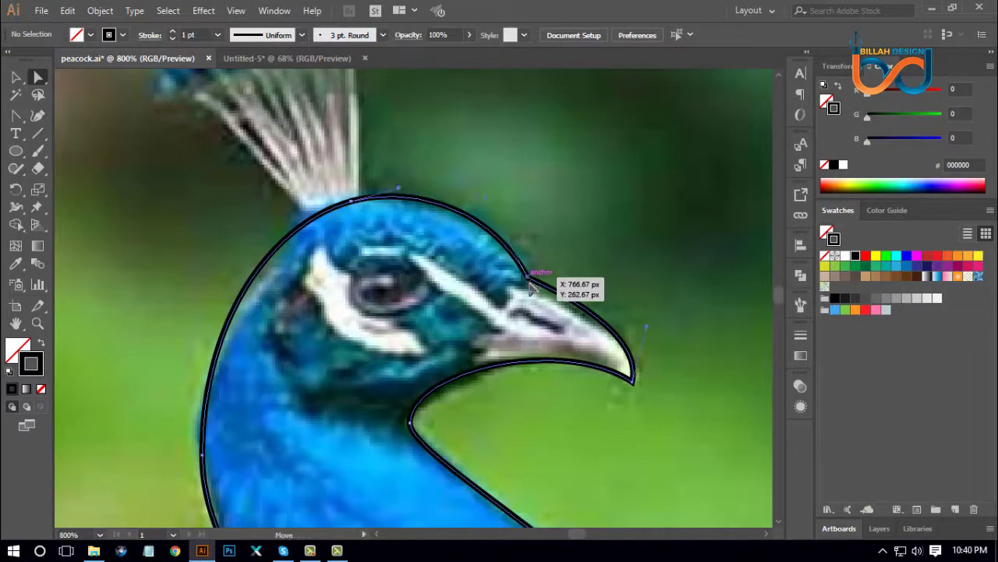
{"action": "left_click_drag", "start_coordinate": [529, 287], "coordinate": [531, 289]}
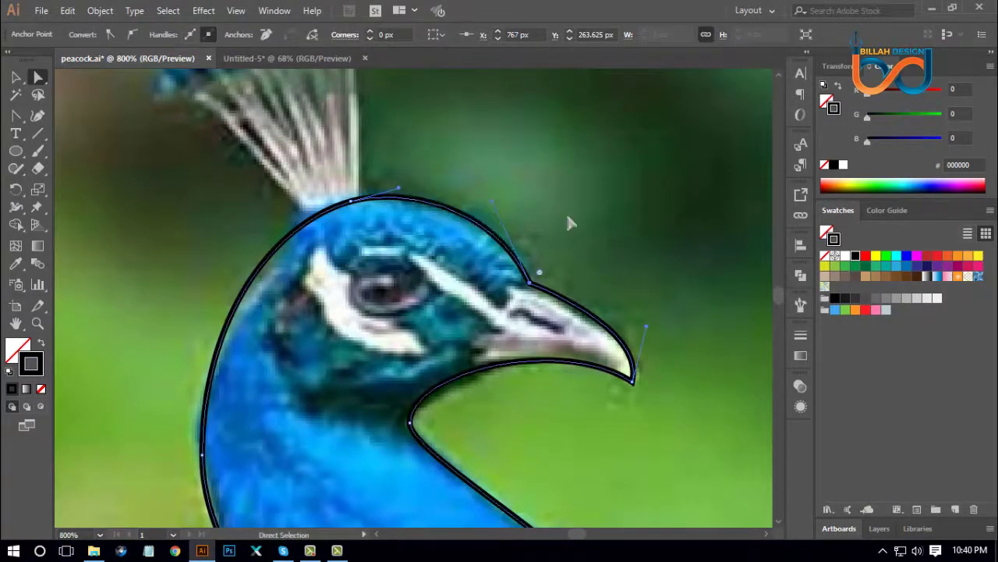
- Lengthen the upper handle of the beak-tip anchor slightly so the curve follows the top of the beak
{"action": "left_click", "coordinate": [588, 314]}
{"action": "left_click", "coordinate": [633, 382]}
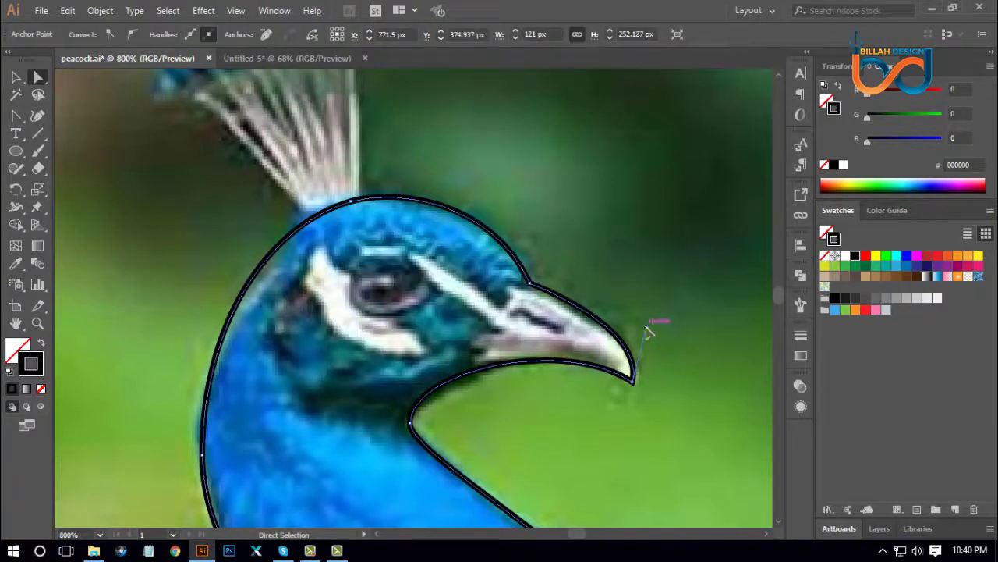
{"action": "left_click_drag", "start_coordinate": [645, 328], "coordinate": [645, 321]}
{"action": "left_click", "coordinate": [658, 357]}
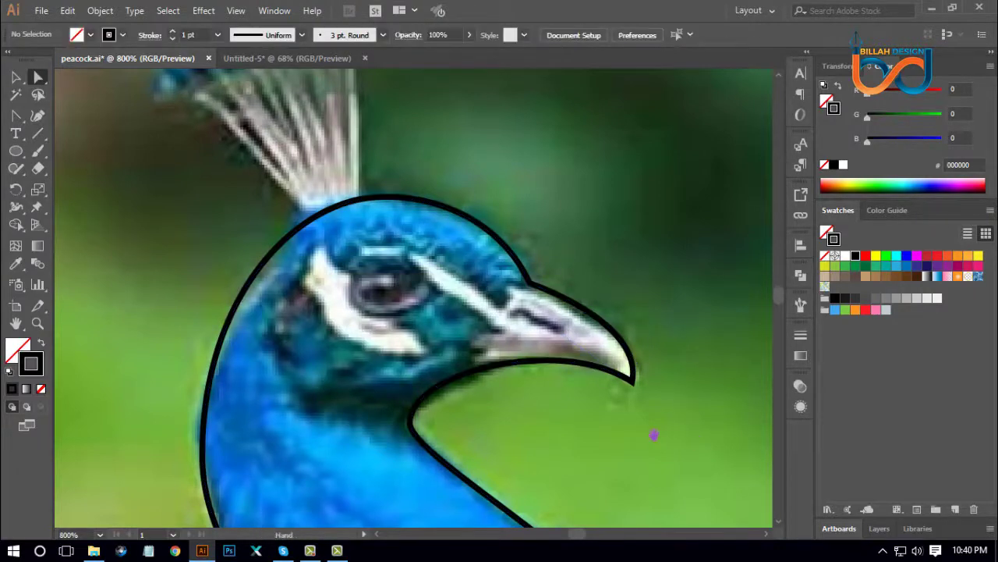
- Draw a curved Pen path from the back of the head's top up to the crest's rear end as the first feather stem
{"action": "left_click_drag", "start_coordinate": [655, 435], "coordinate": [613, 354]}
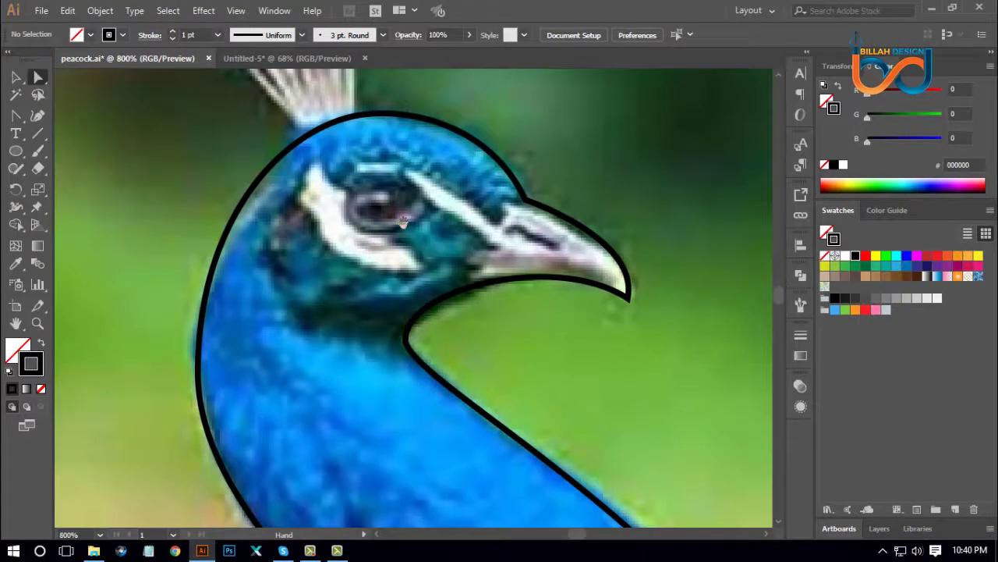
{"action": "left_click_drag", "start_coordinate": [403, 224], "coordinate": [515, 396]}
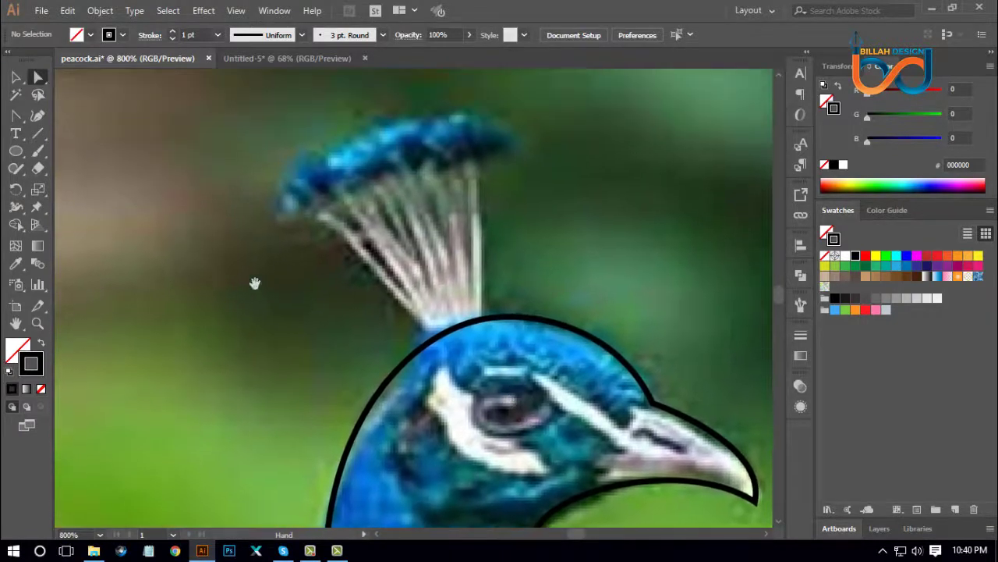
{"action": "left_click_drag", "start_coordinate": [16, 115], "coordinate": [51, 117]}
{"action": "left_click", "coordinate": [442, 349]}
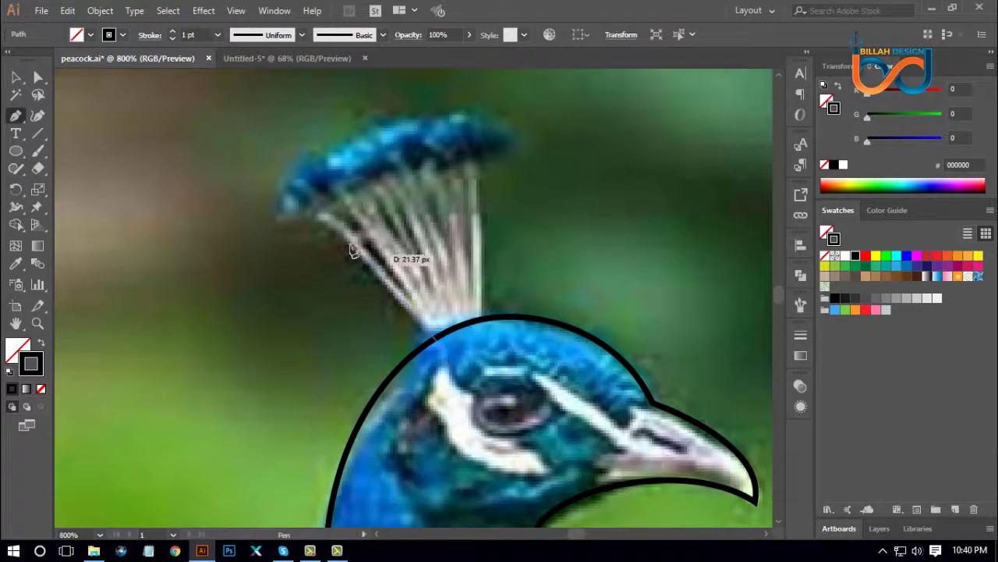
{"action": "left_click_drag", "start_coordinate": [319, 212], "coordinate": [241, 149]}
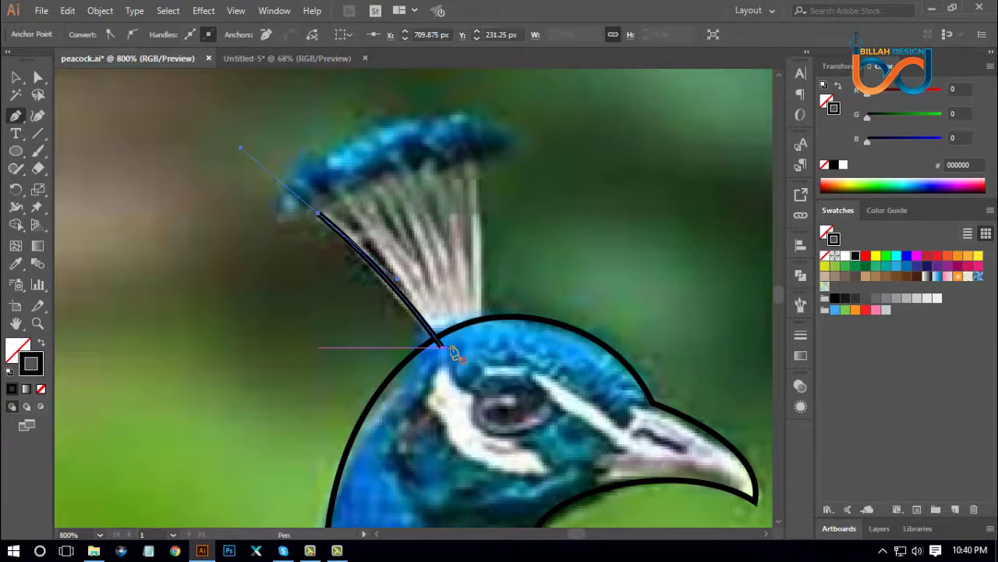
{"action": "left_click_drag", "start_coordinate": [451, 345], "coordinate": [314, 157]}
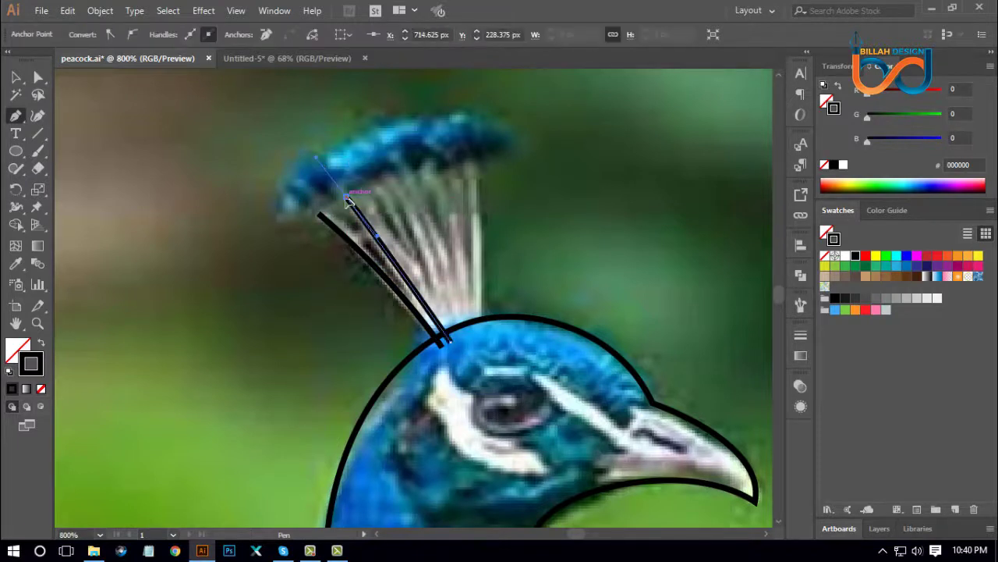
{"action": "left_click", "coordinate": [346, 198]}
{"action": "left_click_drag", "start_coordinate": [455, 300], "coordinate": [62, 100]}
{"action": "left_click", "coordinate": [265, 205], "text": "ctrl"}
{"action": "key", "text": "v"}
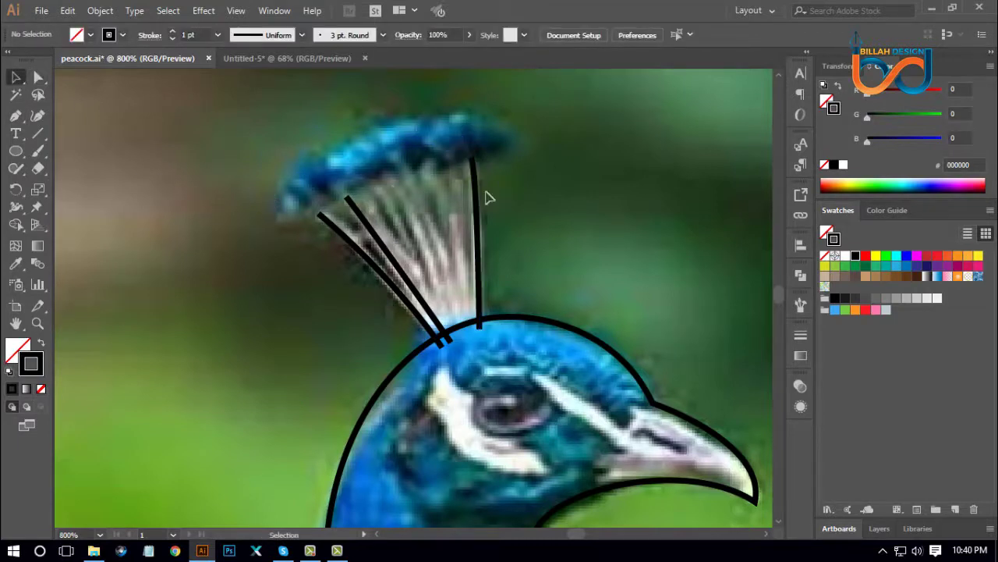
{"action": "left_click", "coordinate": [469, 209]}
{"action": "key", "text": "Delete"}
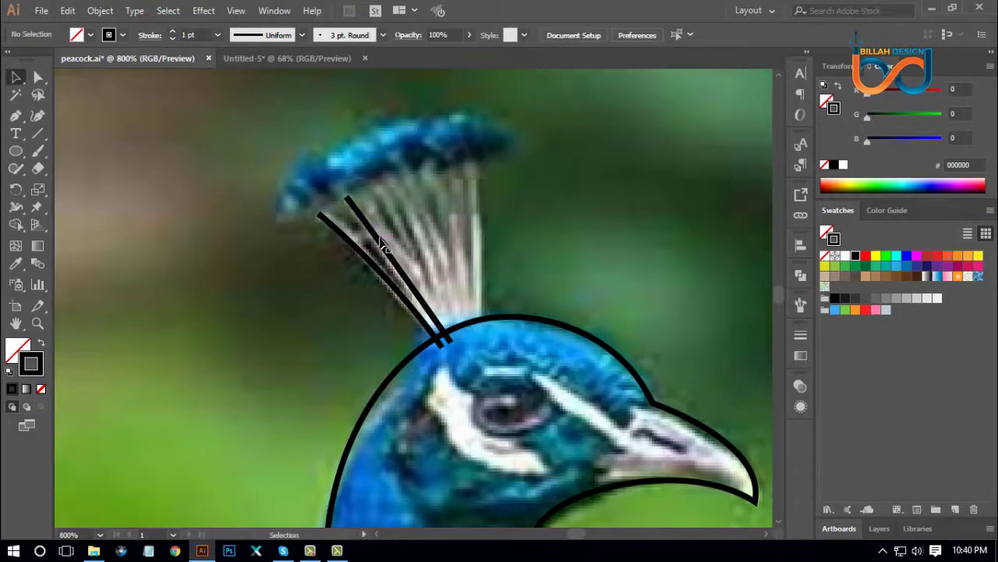
{"action": "left_click_drag", "start_coordinate": [381, 243], "coordinate": [482, 219]}
{"action": "key", "text": "Delete"}
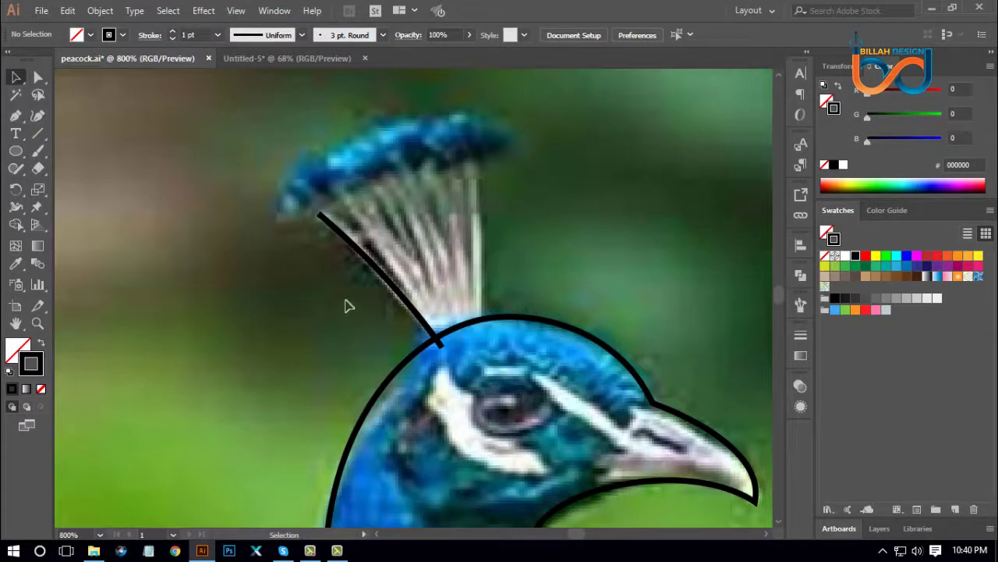
- Set the stroke weight of the crest feather stem to 1.5 pt
{"action": "left_click", "coordinate": [370, 269]}
{"action": "scroll", "coordinate": [201, 35], "scroll_direction": "up", "scroll_amount": 1}
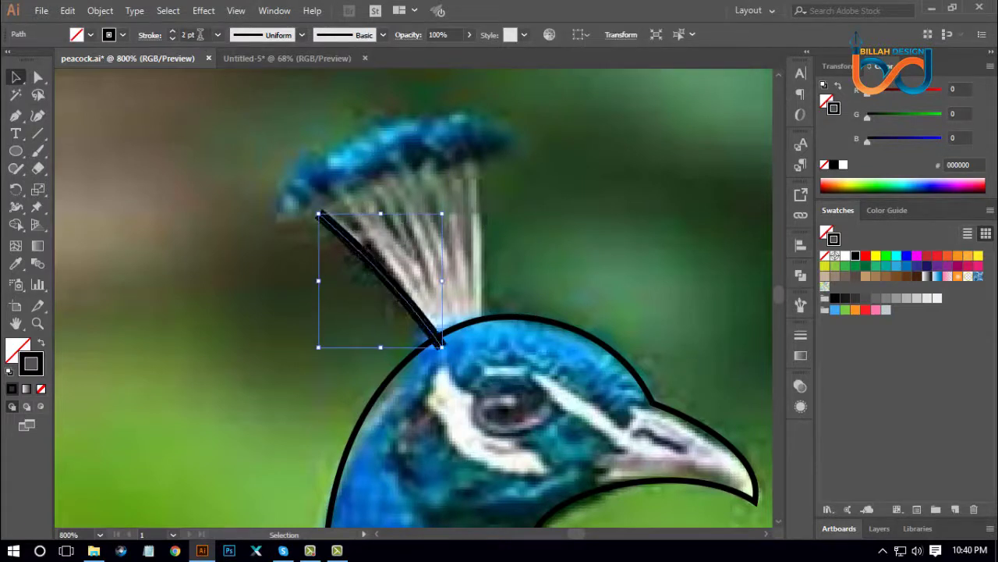
{"action": "scroll", "coordinate": [201, 35], "scroll_direction": "down", "scroll_amount": 1}
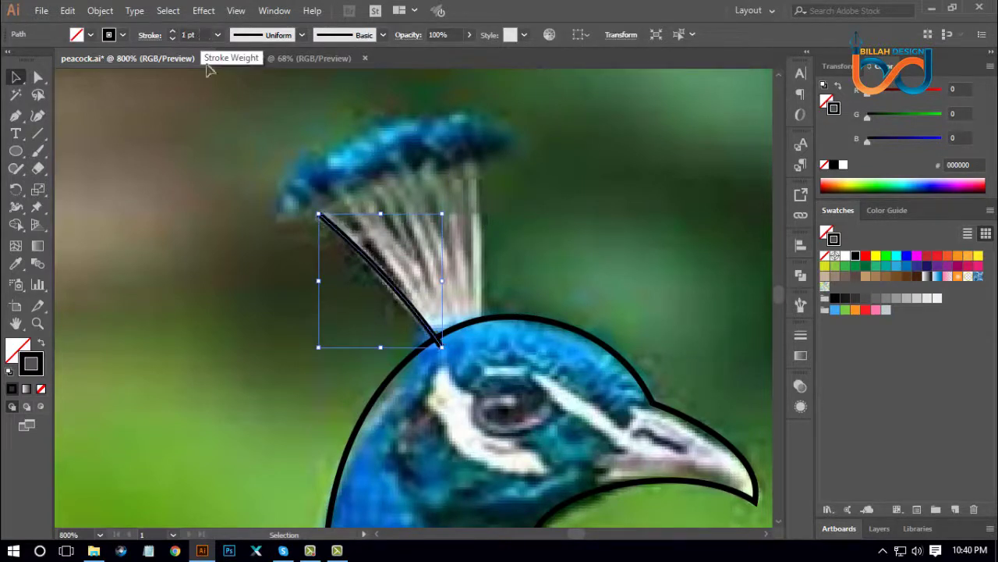
{"action": "left_click", "coordinate": [206, 35]}
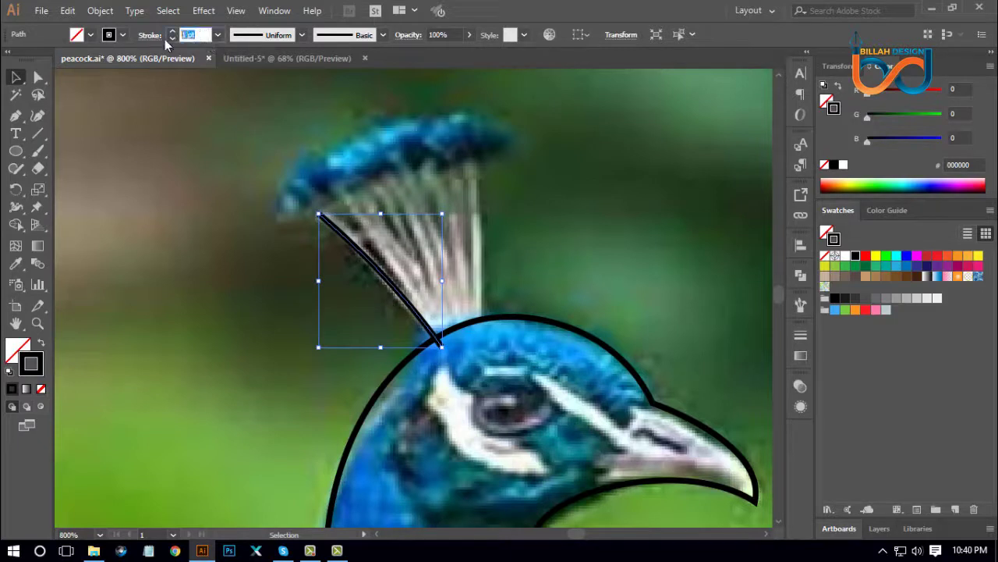
{"action": "key", "text": "Return"}
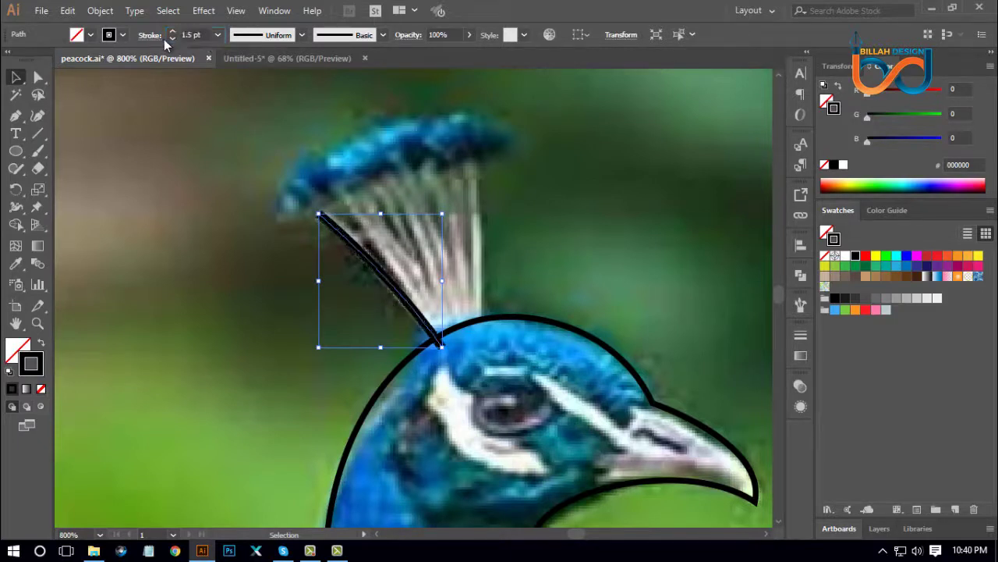
{"action": "left_click", "coordinate": [220, 280]}
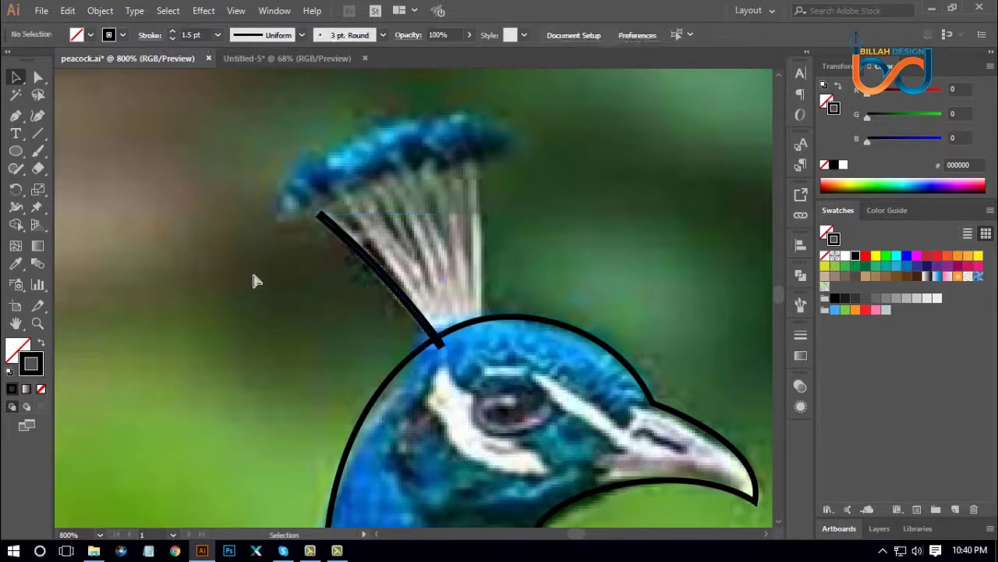
- Draw a small circle at the stem's upper end with the Ellipse tool and move it so its edge meets the stem's tip
{"action": "key", "text": "ctrl+="}
{"action": "key", "text": "ctrl+="}
{"action": "left_click_drag", "start_coordinate": [222, 218], "coordinate": [320, 330]}
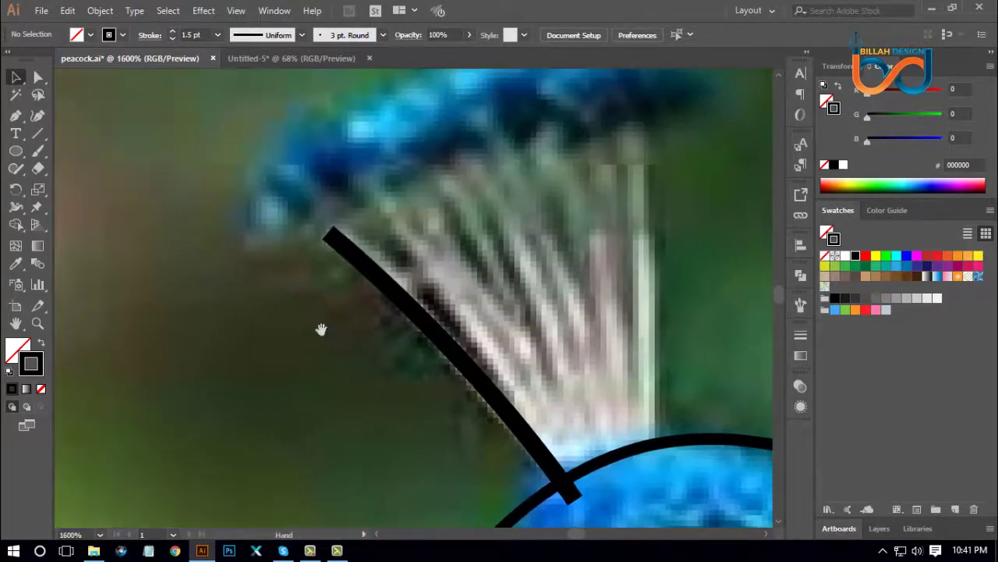
{"action": "left_click_drag", "start_coordinate": [187, 253], "coordinate": [207, 284]}
{"action": "left_click", "coordinate": [15, 150]}
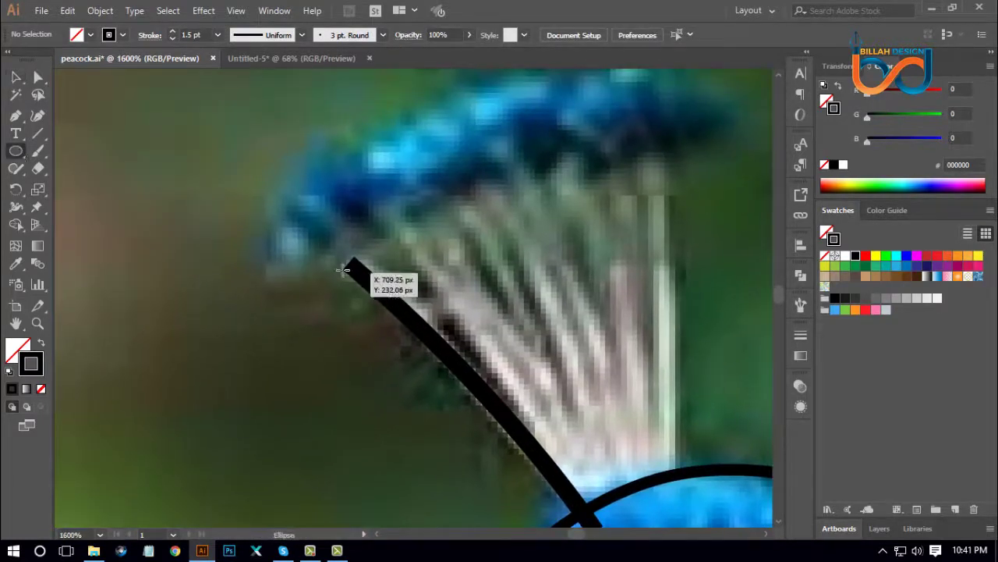
{"action": "mouse_move", "coordinate": [347, 263]}
{"action": "left_mouse_down"}
{"action": "mouse_move", "coordinate": [305, 223]}
{"action": "mouse_move", "coordinate": [323, 238]}
{"action": "left_mouse_up"}
{"action": "key", "text": "v"}
{"action": "left_click", "coordinate": [340, 307]}
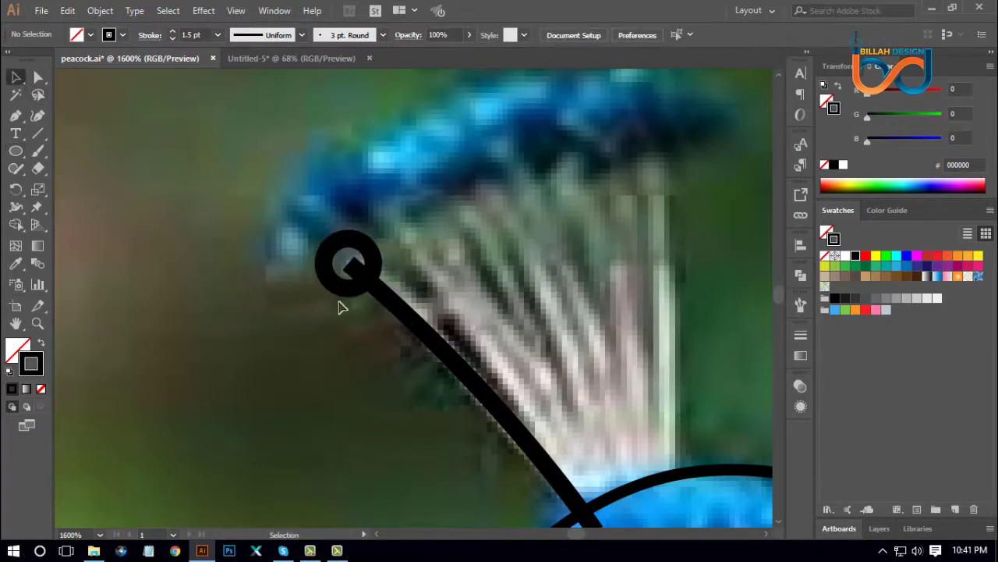
{"action": "left_click_drag", "start_coordinate": [348, 298], "coordinate": [321, 272]}
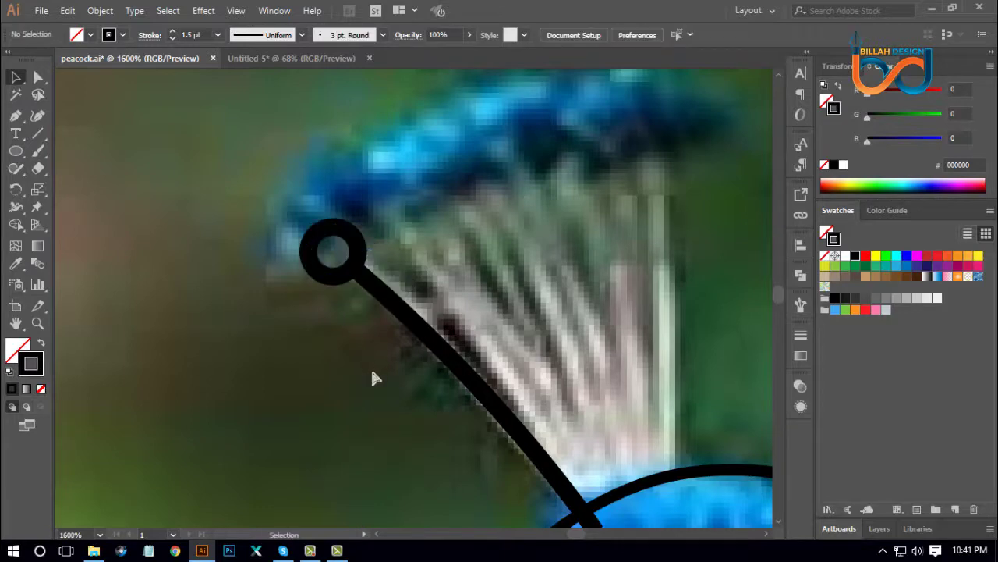
- Examine the size of the crest feather's circle and stem against the whole peacock and close up
{"action": "key", "text": "ctrl+minus"}
{"action": "key", "text": "ctrl+minus"}
{"action": "key", "text": "ctrl+minus"}
{"action": "key", "text": "ctrl+minus"}
{"action": "key", "text": "ctrl+minus"}
{"action": "key", "text": "ctrl+minus"}
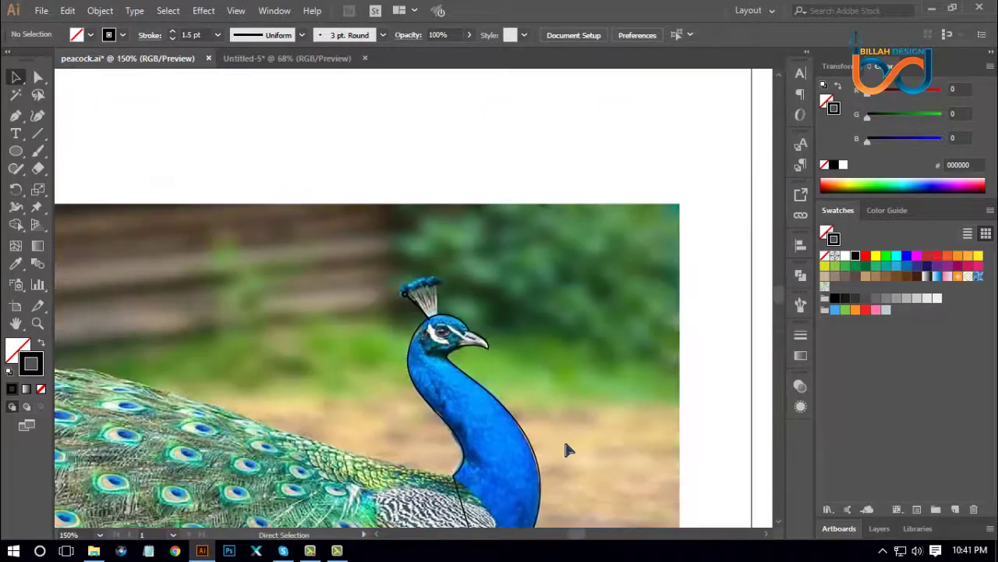
{"action": "key", "text": "ctrl+plus"}
{"action": "key", "text": "ctrl+plus"}
{"action": "key", "text": "ctrl+plus"}
{"action": "key", "text": "ctrl+plus"}
{"action": "key", "text": "ctrl+plus"}
{"action": "key", "text": "ctrl+plus"}
{"action": "key", "text": "ctrl+plus"}
{"action": "key", "text": "ctrl+plus"}
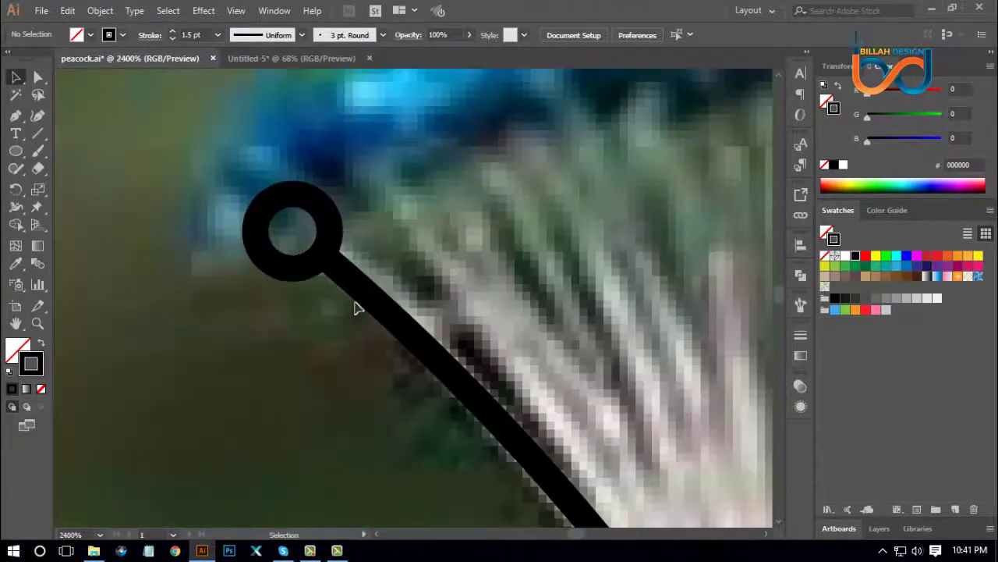
- Enlarge the circle at the feather's tip slightly, away from the stem
{"action": "left_click", "coordinate": [265, 211]}
{"action": "left_click_drag", "start_coordinate": [255, 192], "coordinate": [234, 173]}
{"action": "left_click", "coordinate": [348, 403]}
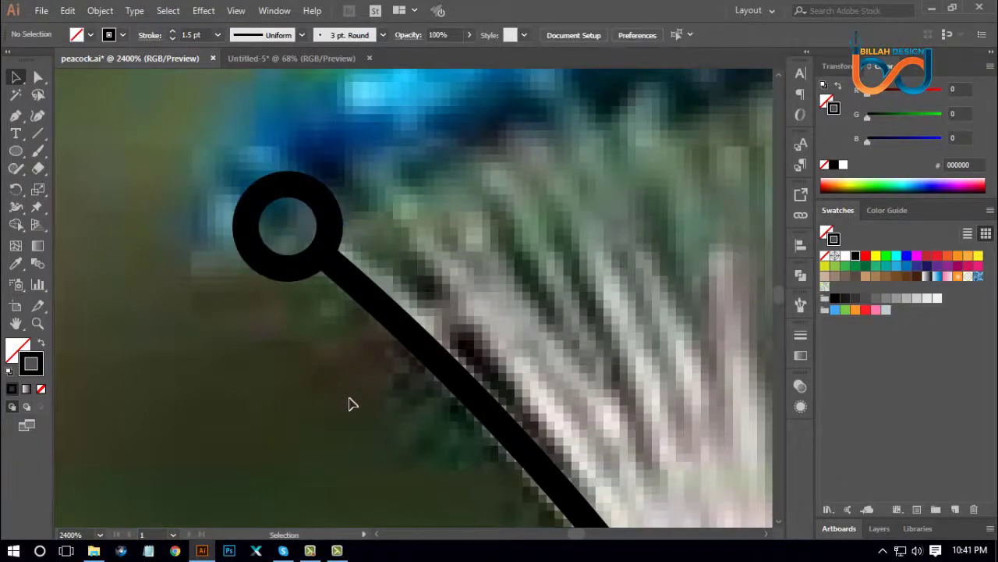
- Examine how the resized circle and its stem look in proportion to the peacock's head and crest
{"action": "key", "text": "ctrl+minus"}
{"action": "key", "text": "ctrl+minus"}
{"action": "key", "text": "ctrl+minus"}
{"action": "key", "text": "ctrl+minus"}
{"action": "key", "text": "ctrl+minus"}
{"action": "key", "text": "ctrl+minus"}
{"action": "key", "text": "ctrl+minus"}
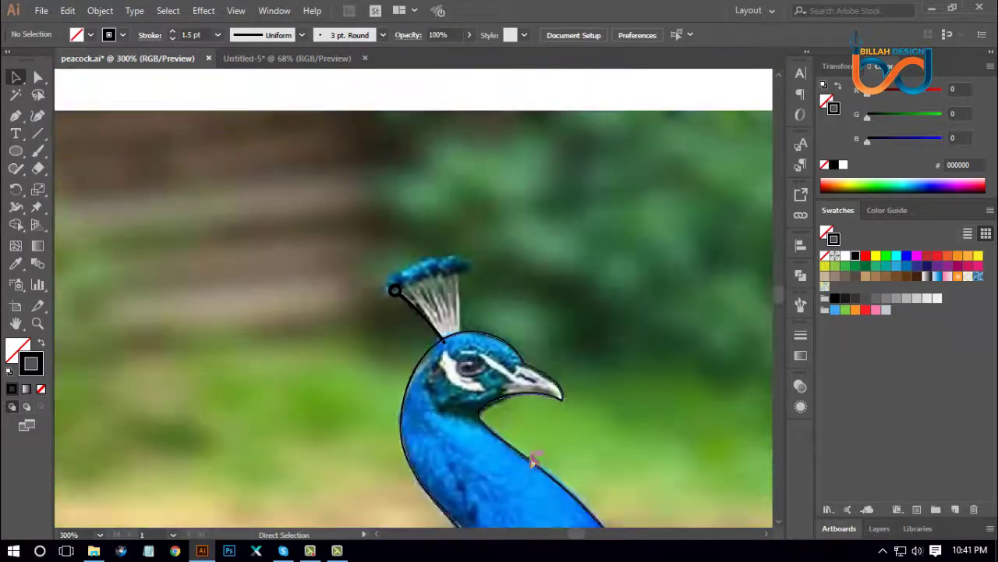
{"action": "key", "text": "ctrl+plus"}
{"action": "key", "text": "ctrl+plus"}
{"action": "key", "text": "ctrl+plus"}
{"action": "key", "text": "ctrl+plus"}
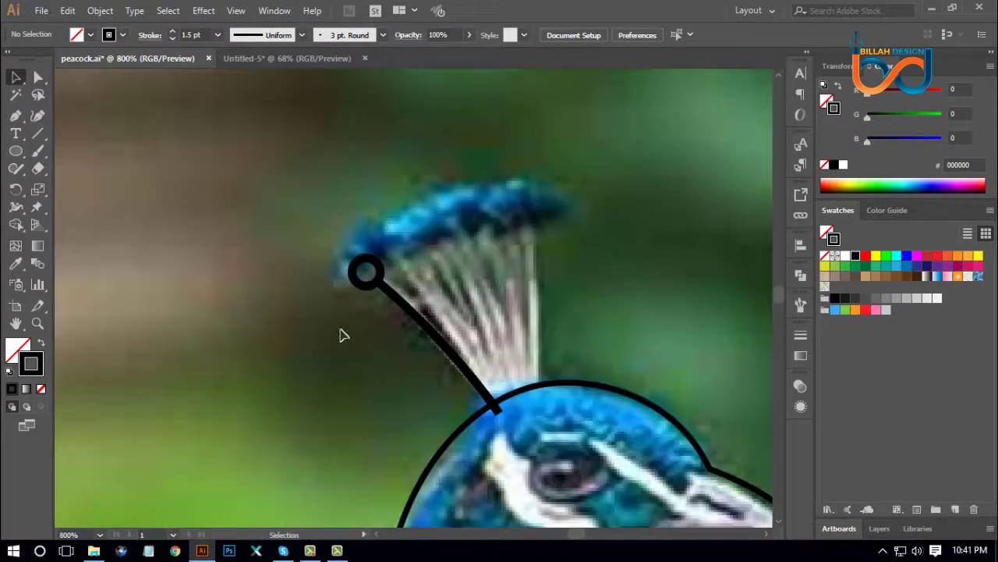
- Expand the circle and stem into filled outlines and unite them into a single feather shape
{"action": "left_click_drag", "start_coordinate": [310, 232], "coordinate": [372, 308]}
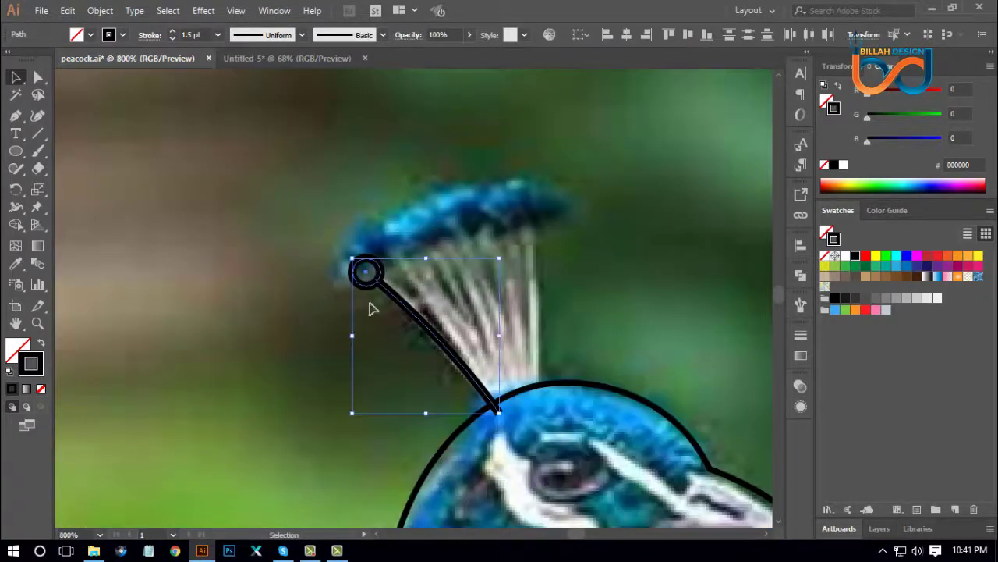
{"action": "left_click", "coordinate": [100, 10]}
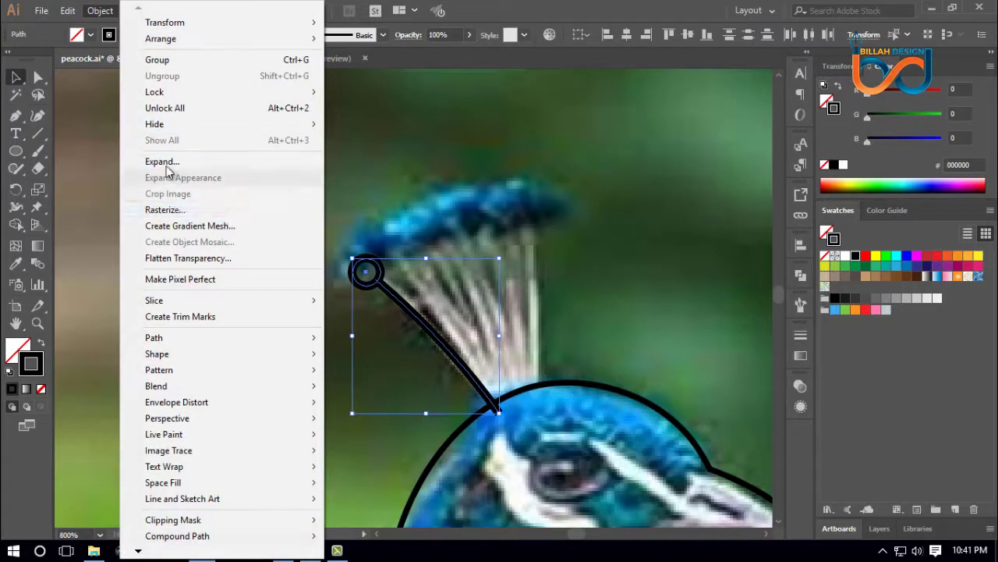
{"action": "left_click", "coordinate": [166, 167]}
{"action": "key", "text": "Return"}
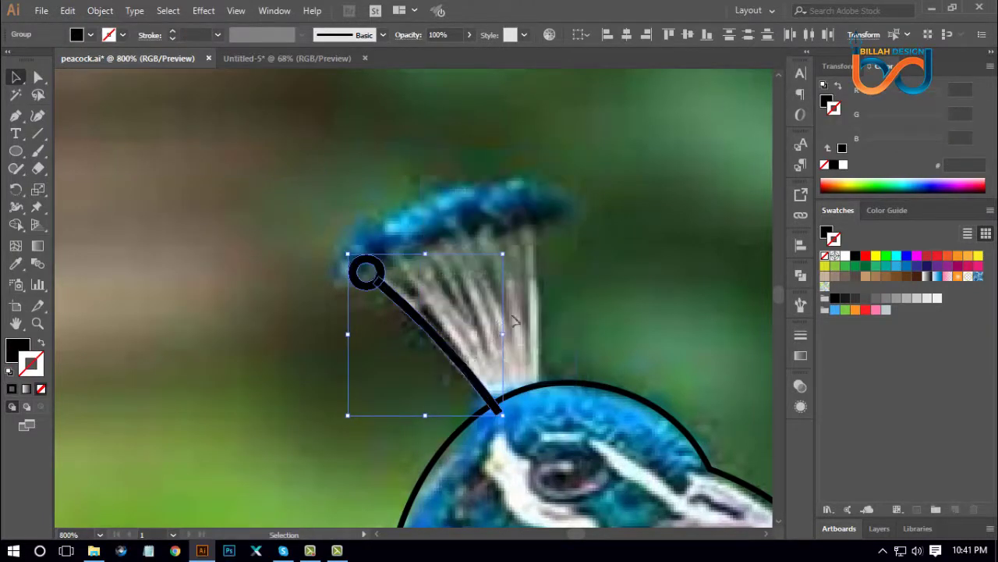
{"action": "left_click", "coordinate": [801, 274]}
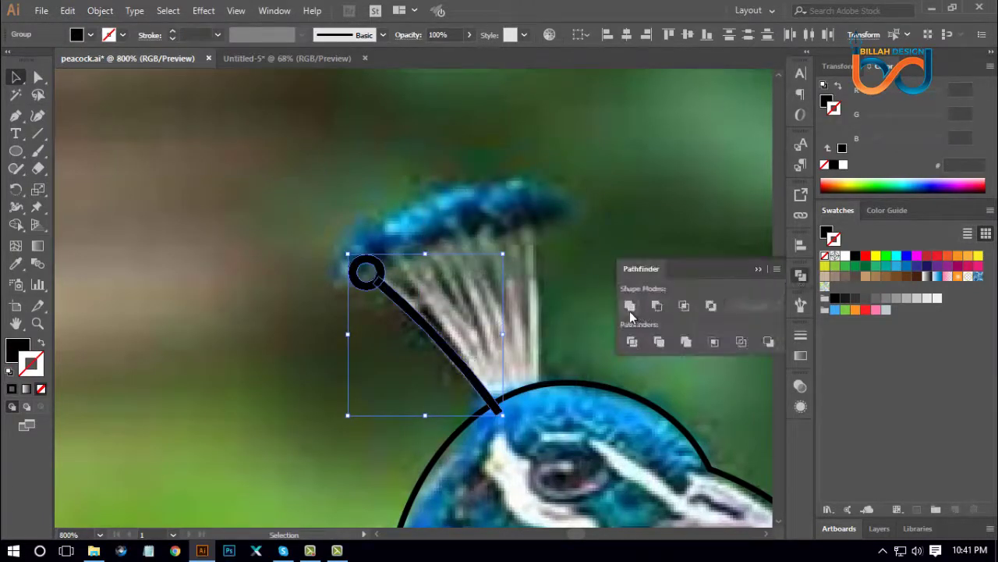
{"action": "left_click", "coordinate": [630, 309]}
{"action": "left_click", "coordinate": [801, 276]}
{"action": "left_click", "coordinate": [647, 312]}
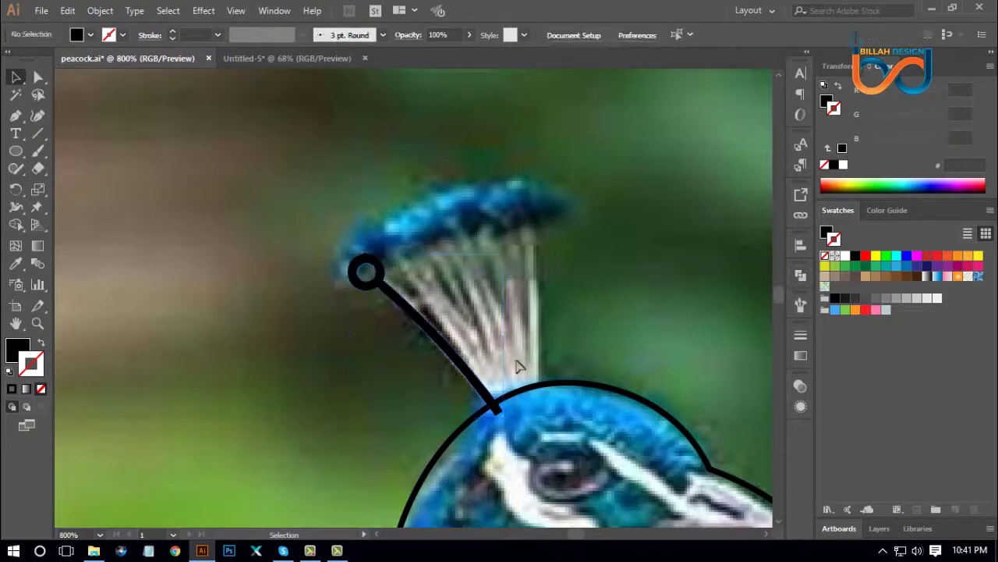
- Duplicate the crest feather, rotate the copy clockwise and place its base on the first feather's base so the two fan out
{"action": "left_click_drag", "start_coordinate": [474, 370], "coordinate": [532, 338]}
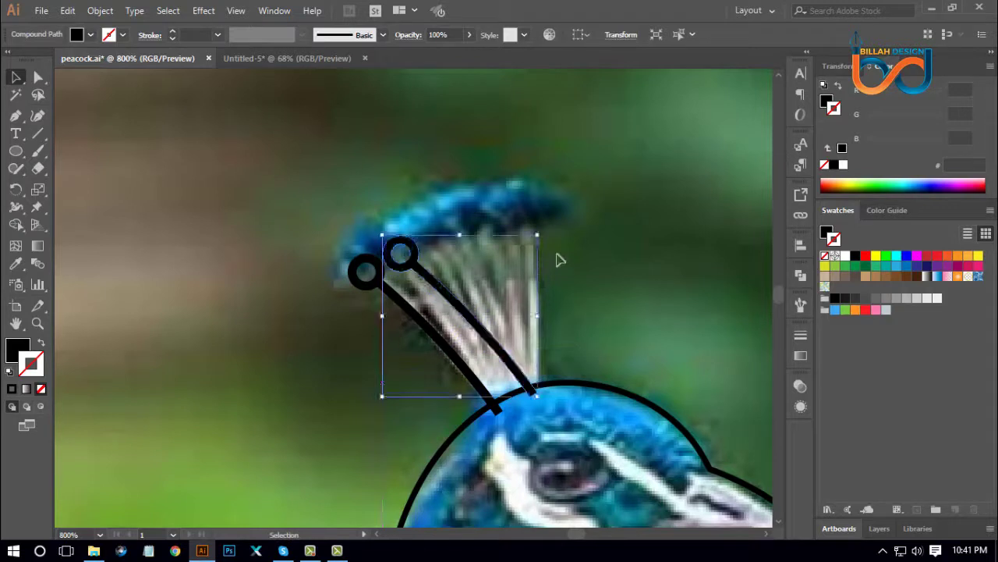
{"action": "left_click_drag", "start_coordinate": [541, 231], "coordinate": [576, 287]}
{"action": "left_click", "coordinate": [474, 314]}
{"action": "left_click_drag", "start_coordinate": [475, 314], "coordinate": [461, 325]}
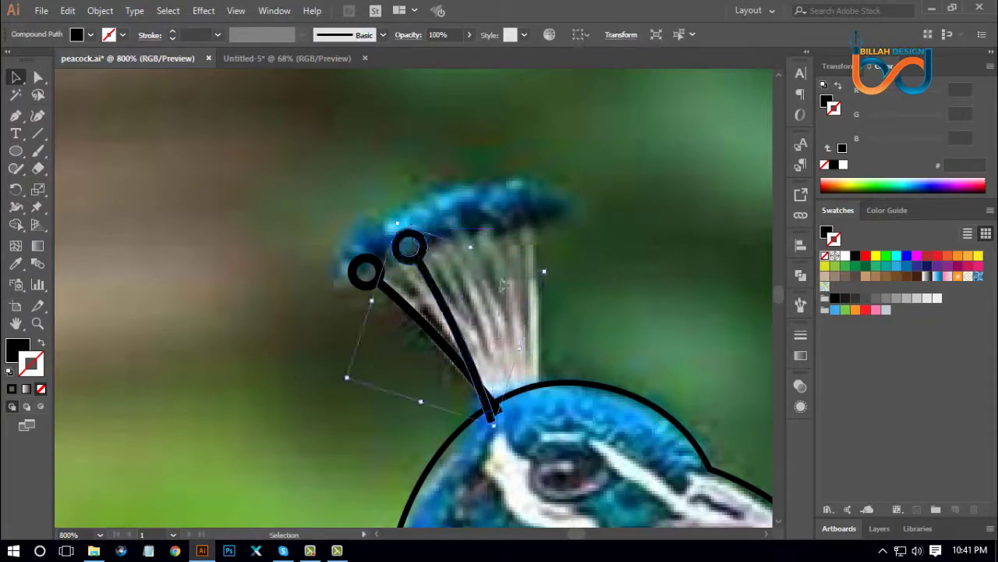
{"action": "left_click_drag", "start_coordinate": [550, 268], "coordinate": [544, 256]}
{"action": "left_click", "coordinate": [595, 276]}
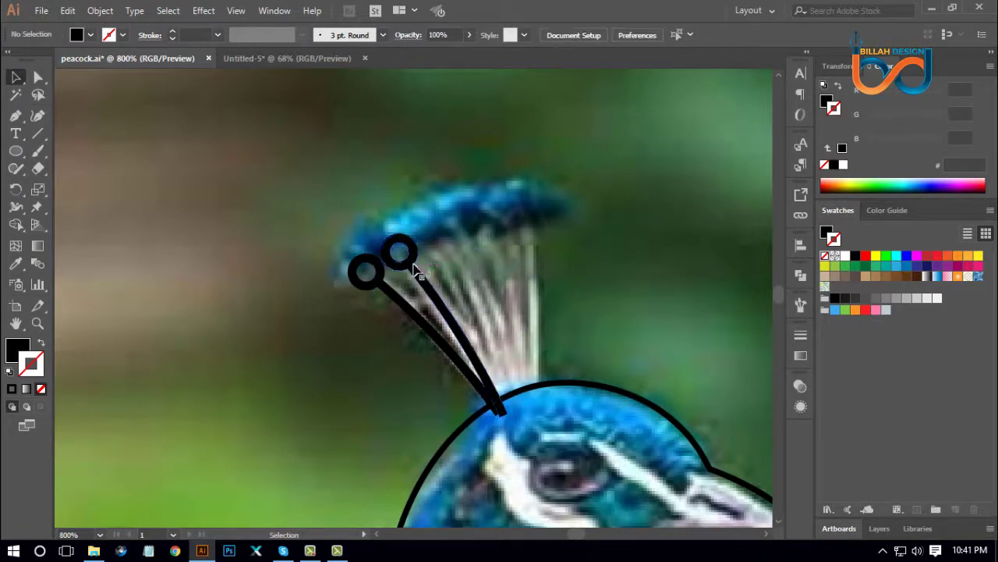
- Nudge the second crest feather slightly right, and place a third copy beside it, rotated clockwise with its base on the head
{"action": "left_click_drag", "start_coordinate": [412, 265], "coordinate": [415, 266]}
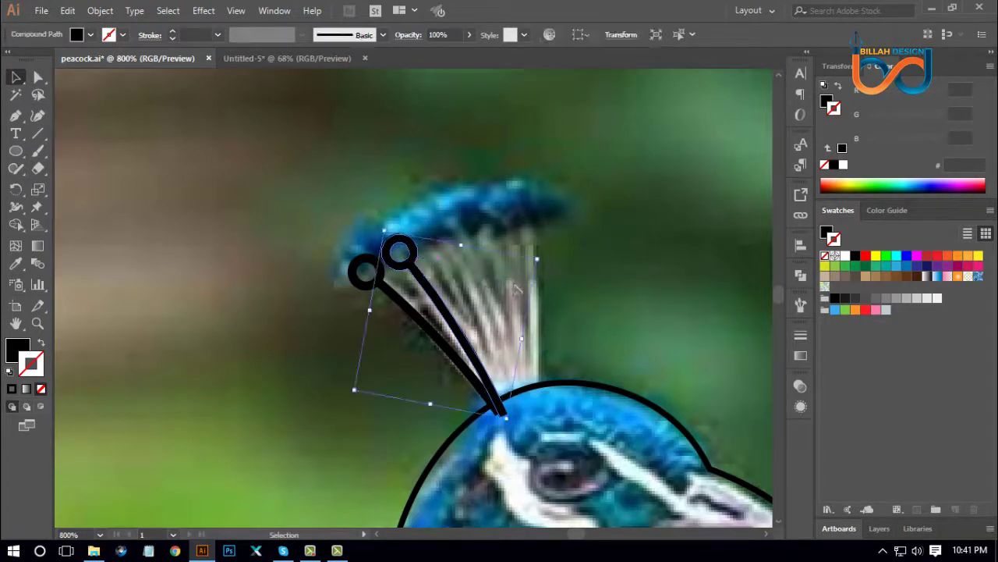
{"action": "key", "text": "Right"}
{"action": "left_click", "coordinate": [613, 321]}
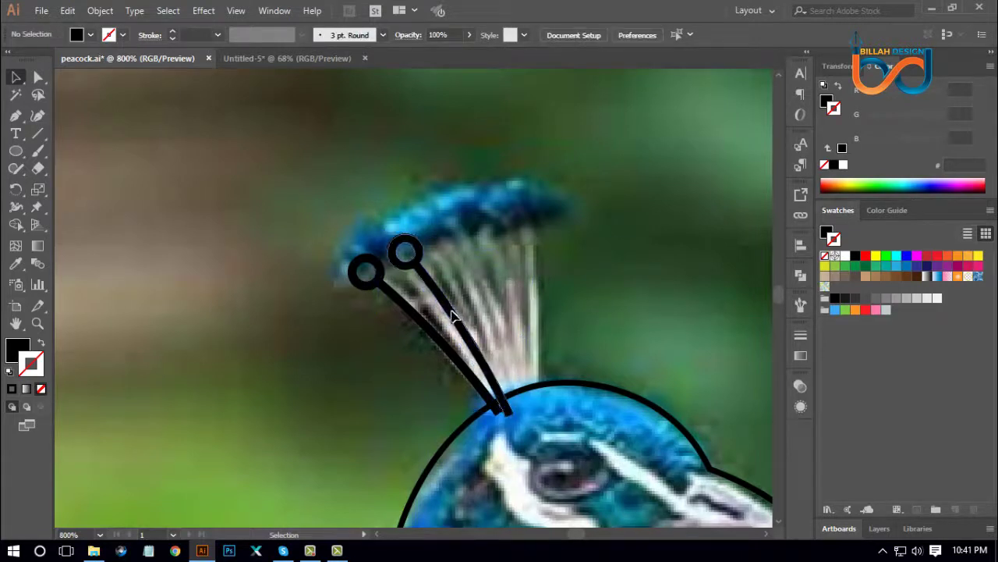
{"action": "left_click_drag", "start_coordinate": [455, 316], "coordinate": [633, 305]}
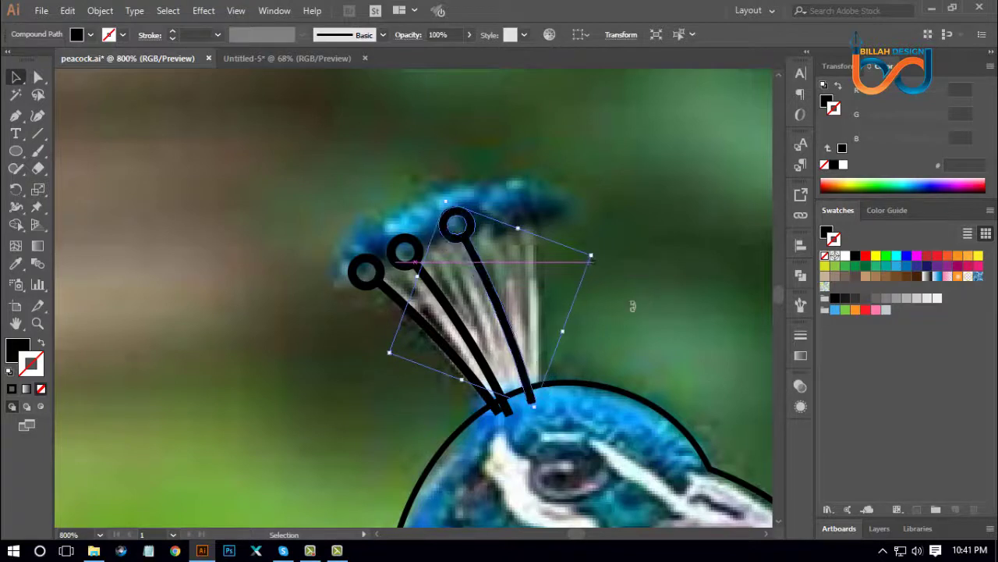
{"action": "left_click", "coordinate": [632, 305]}
{"action": "left_click_drag", "start_coordinate": [509, 321], "coordinate": [493, 326]}
{"action": "left_click", "coordinate": [662, 304]}
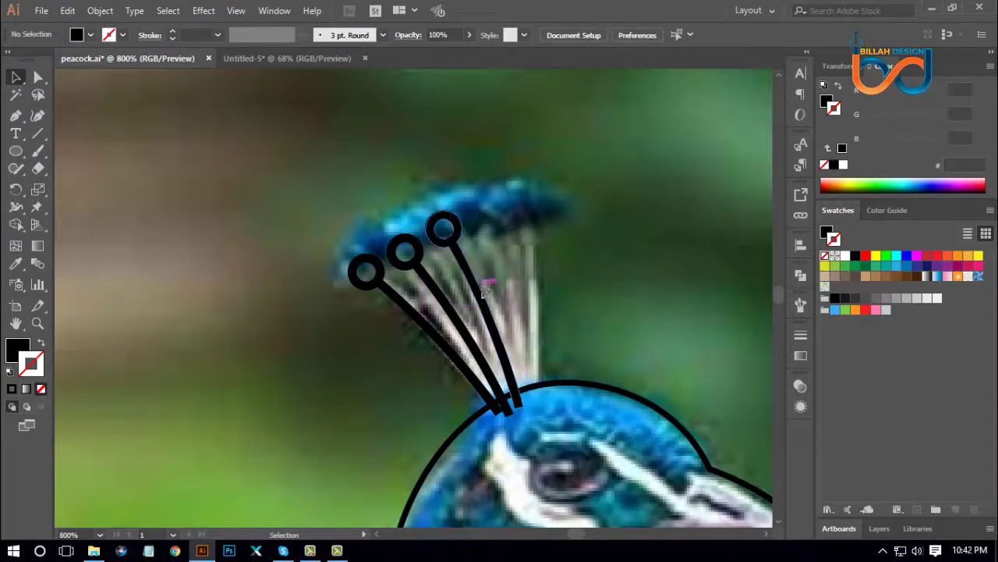
- Duplicate the third crest feather, rotate the copy clockwise and set it beside the third with its base on the head
{"action": "left_click_drag", "start_coordinate": [488, 292], "coordinate": [529, 287]}
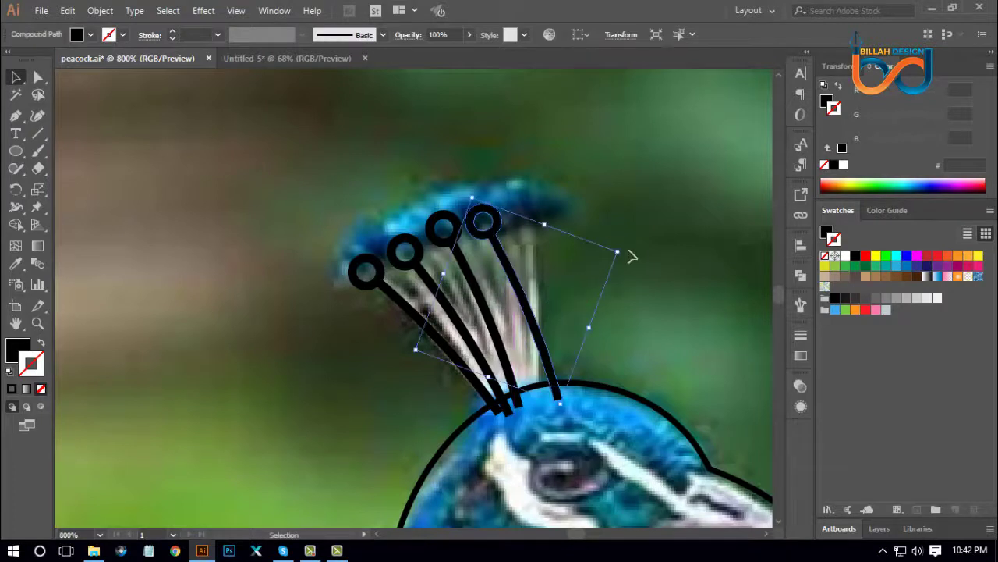
{"action": "left_click_drag", "start_coordinate": [626, 251], "coordinate": [668, 305]}
{"action": "left_click", "coordinate": [654, 314]}
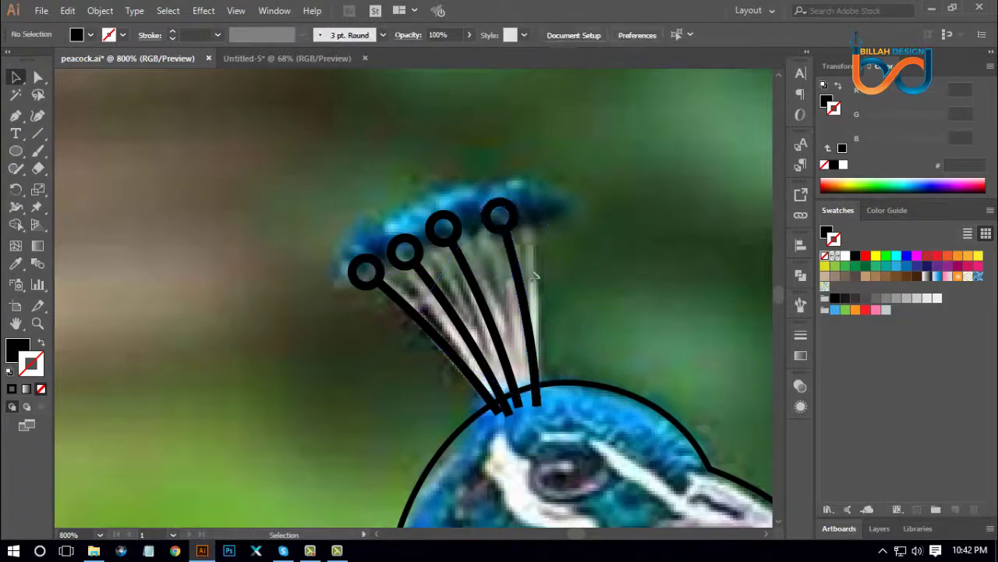
{"action": "left_click_drag", "start_coordinate": [510, 269], "coordinate": [553, 277]}
{"action": "left_click", "coordinate": [588, 292]}
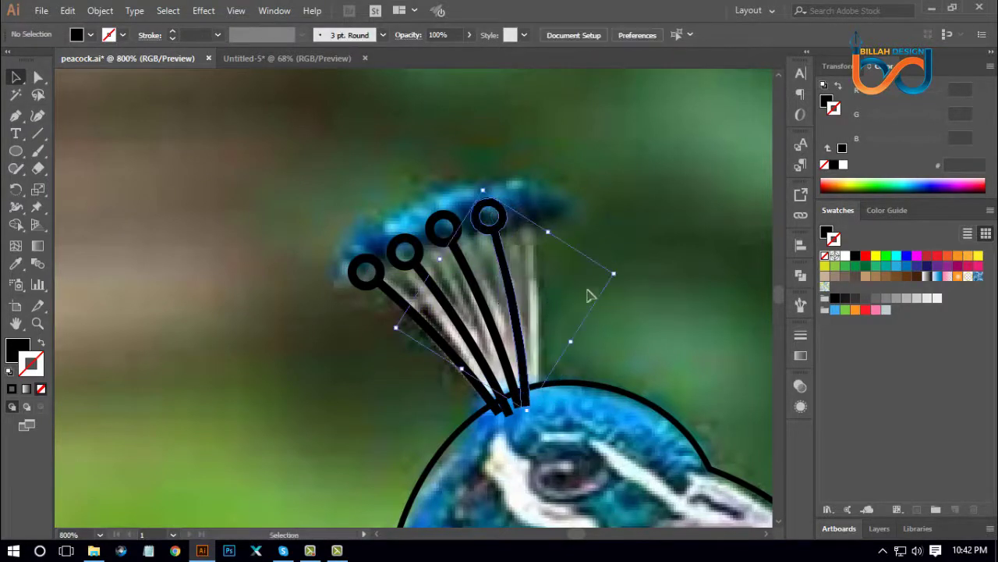
- Add a nearly upright fifth feather at the fan's beak-side end, and shift the last three feathers slightly left to tighten the bases
{"action": "left_click_drag", "start_coordinate": [494, 234], "coordinate": [543, 224]}
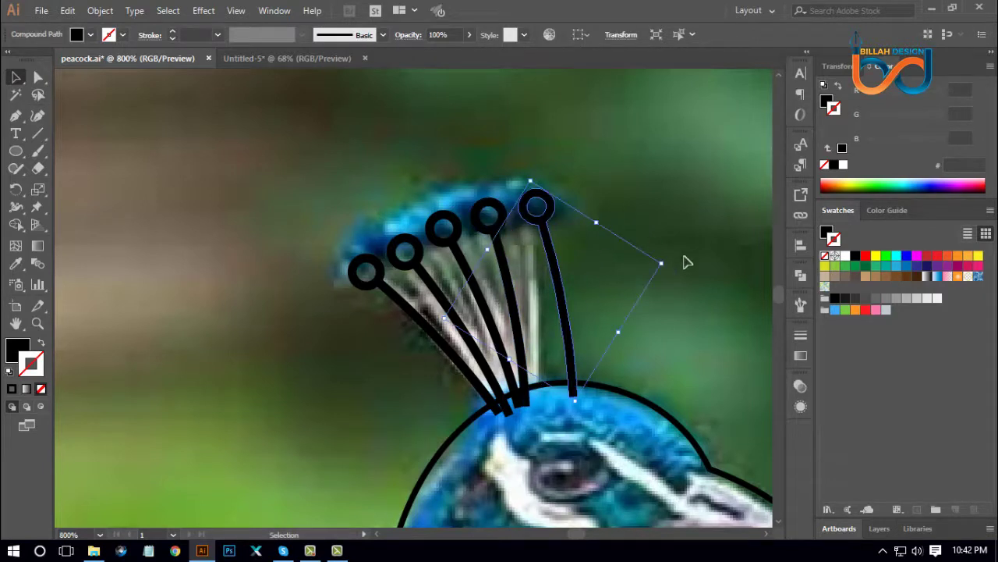
{"action": "left_click_drag", "start_coordinate": [667, 259], "coordinate": [706, 320]}
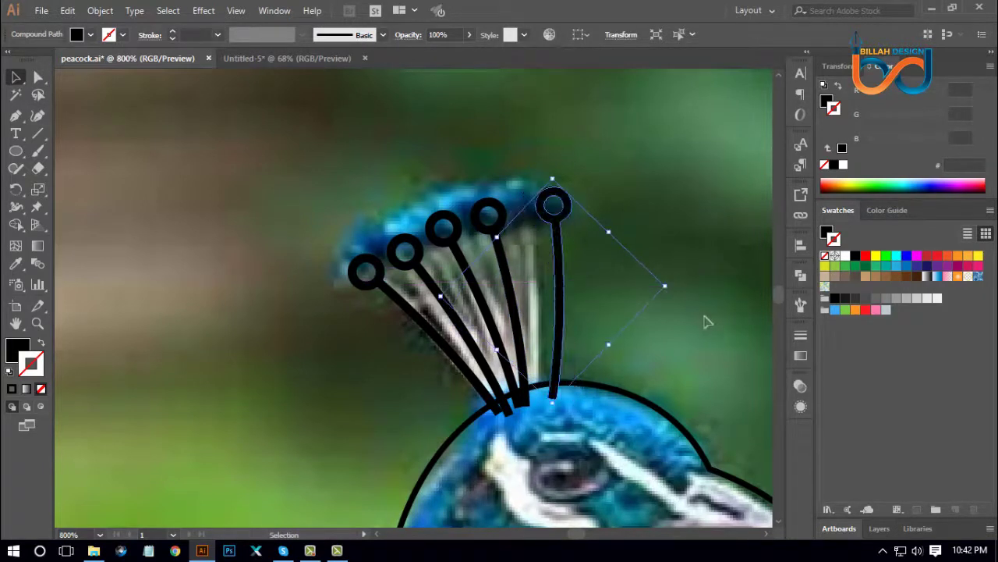
{"action": "left_click", "coordinate": [706, 321]}
{"action": "left_click_drag", "start_coordinate": [560, 268], "coordinate": [475, 312]}
{"action": "left_click", "coordinate": [630, 301]}
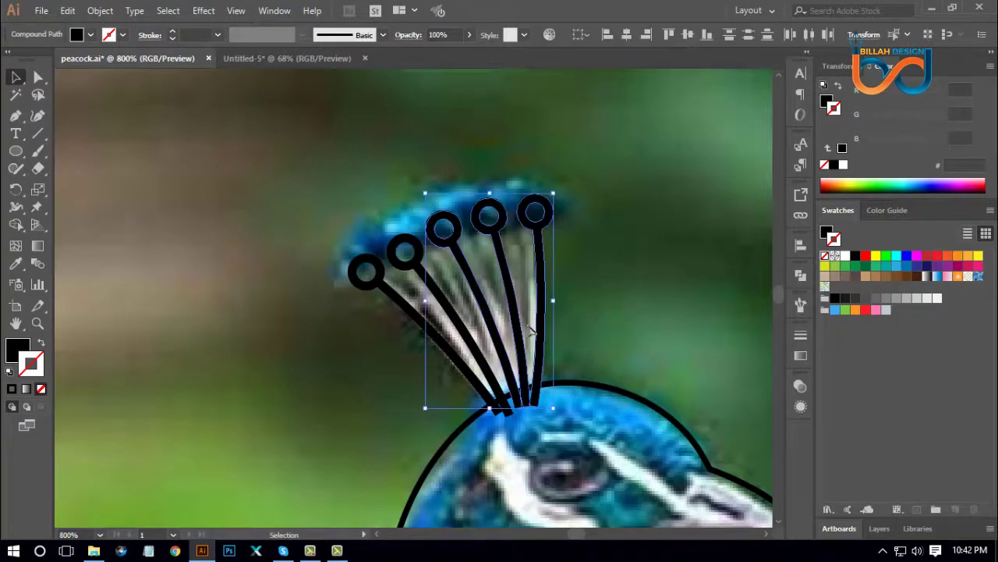
{"action": "left_click_drag", "start_coordinate": [537, 336], "coordinate": [532, 338]}
{"action": "left_click", "coordinate": [638, 307]}
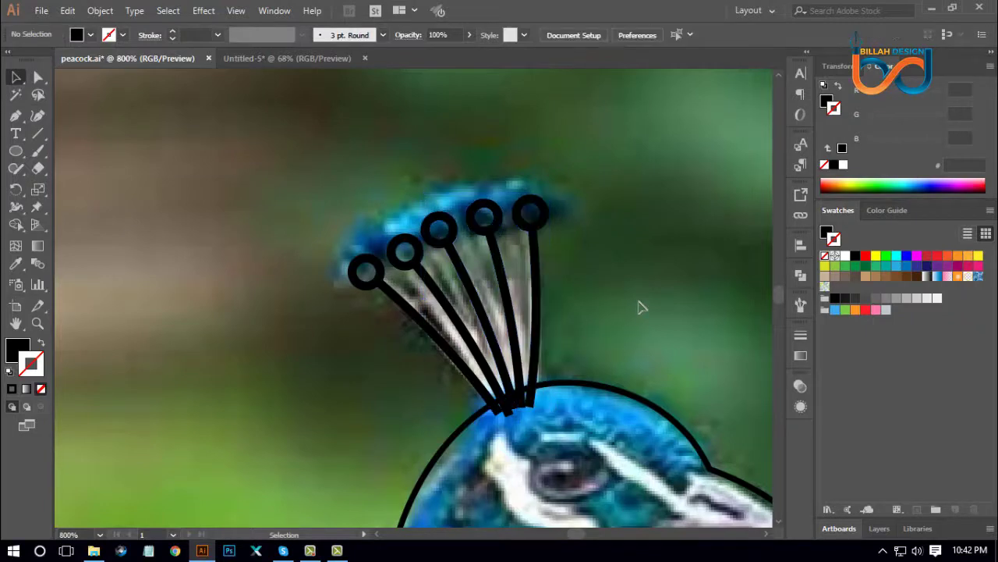
- Move the peacock photo away from the traced outline and delete it
{"action": "key", "text": "ctrl+1"}
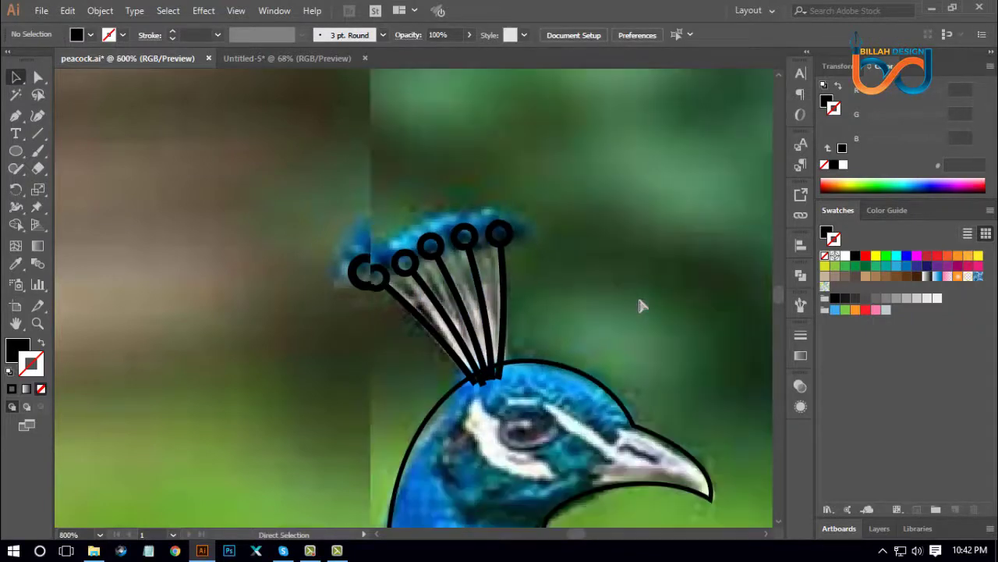
{"action": "key", "text": "ctrl+minus"}
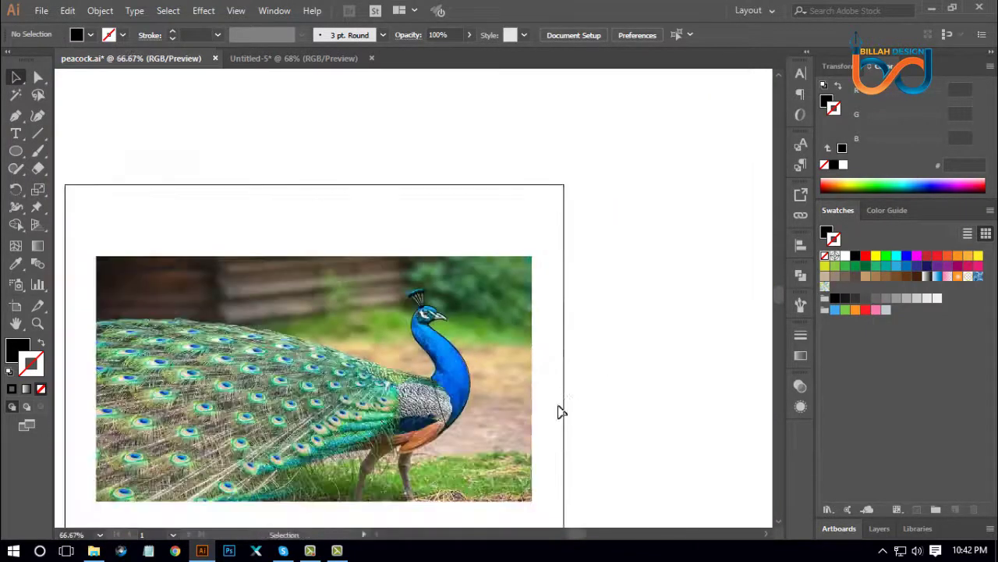
{"action": "scroll", "coordinate": [522, 383], "scroll_direction": "down", "scroll_amount": 1}
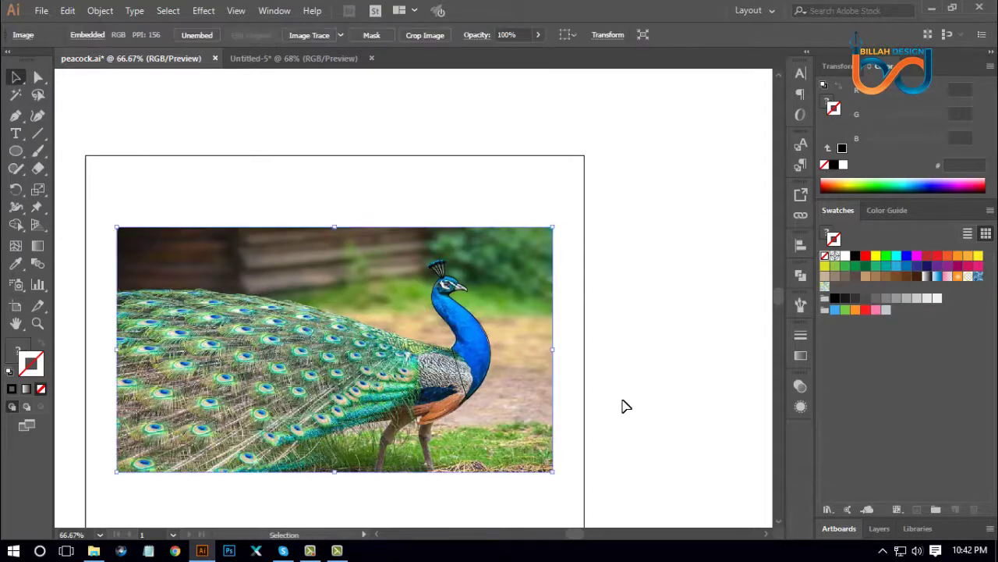
{"action": "left_click_drag", "start_coordinate": [549, 302], "coordinate": [361, 315]}
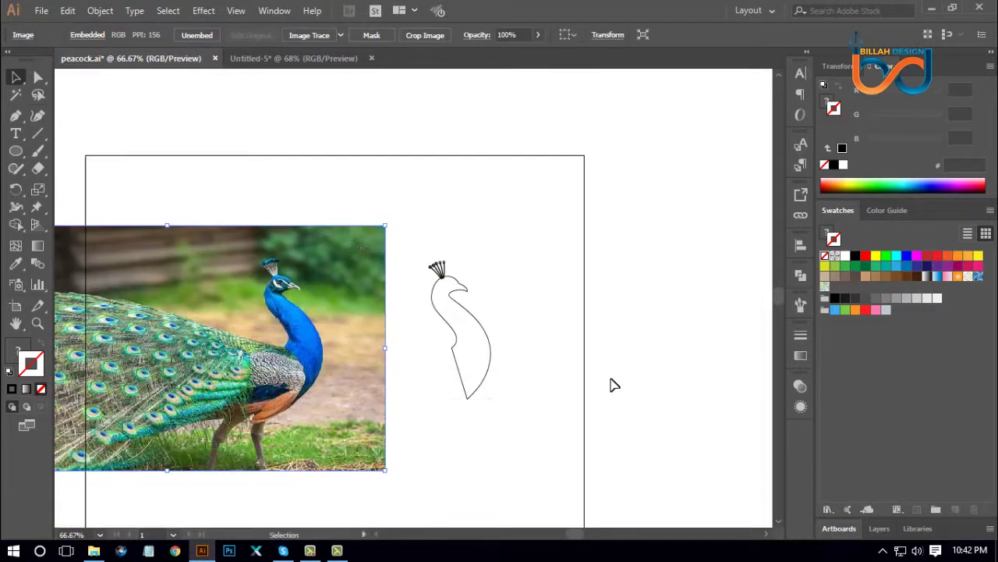
{"action": "key", "text": "Delete"}
- Swap fill and stroke on the head and neck outline so it becomes a solid black shape
{"action": "left_click_drag", "start_coordinate": [504, 345], "coordinate": [415, 400]}
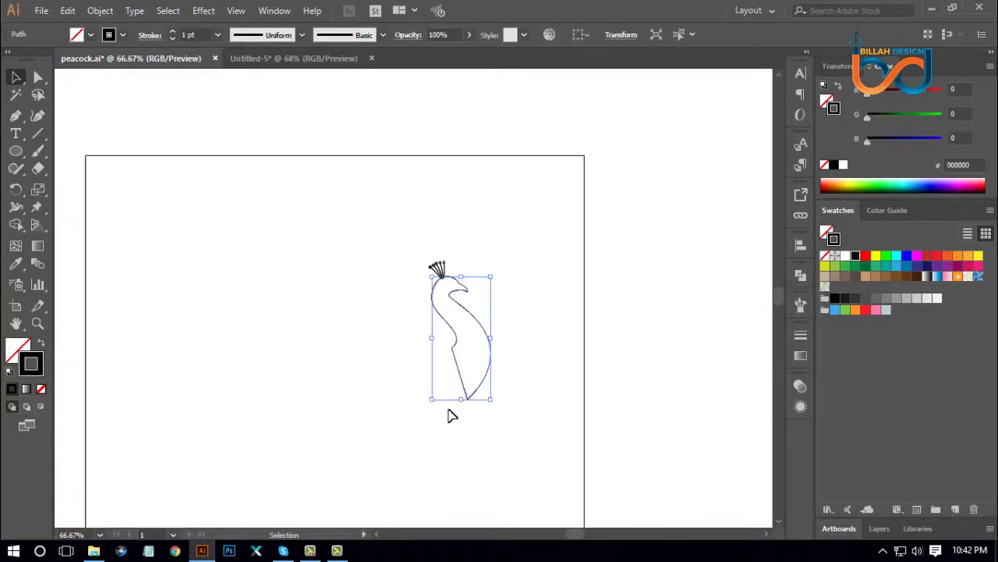
{"action": "left_click", "coordinate": [44, 344]}
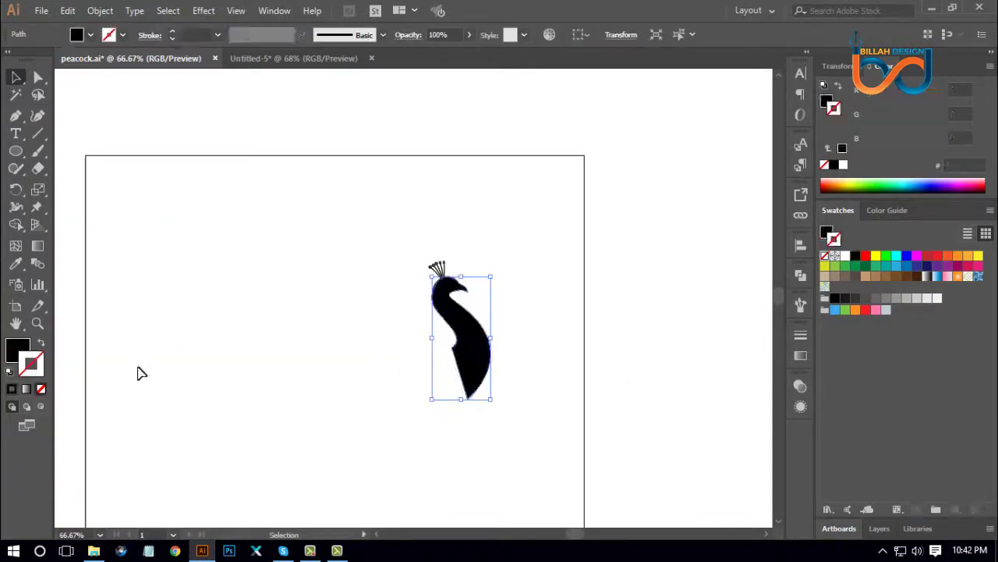
{"action": "left_click", "coordinate": [446, 461]}
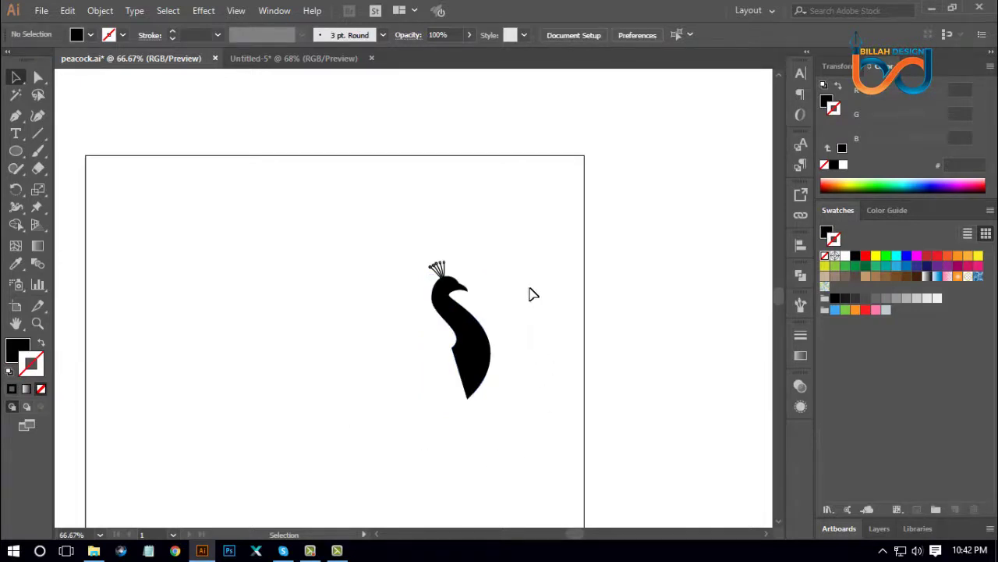
- Examine the black head and neck silhouette and its crest, both close up and on the whole artboard
{"action": "left_click_drag", "start_coordinate": [537, 268], "coordinate": [399, 415]}
{"action": "left_click", "coordinate": [585, 432]}
{"action": "key", "text": "ctrl+plus"}
{"action": "key", "text": "ctrl+plus"}
{"action": "key", "text": "ctrl+plus"}
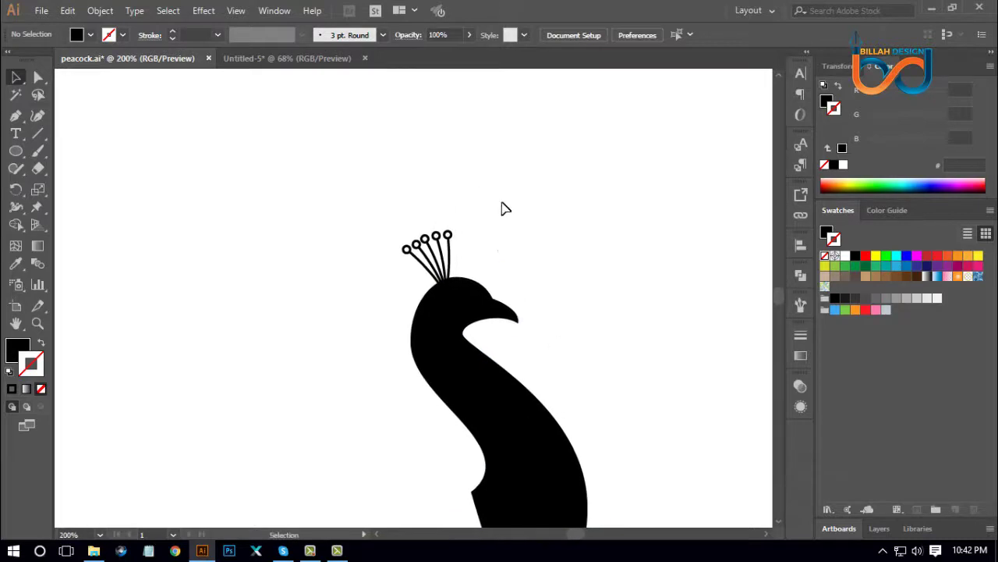
{"action": "left_click_drag", "start_coordinate": [500, 202], "coordinate": [403, 265]}
{"action": "left_click", "coordinate": [521, 268]}
{"action": "key", "text": "ctrl+minus"}
{"action": "key", "text": "ctrl+minus"}
{"action": "key", "text": "ctrl+minus"}
{"action": "key", "text": "ctrl+minus"}
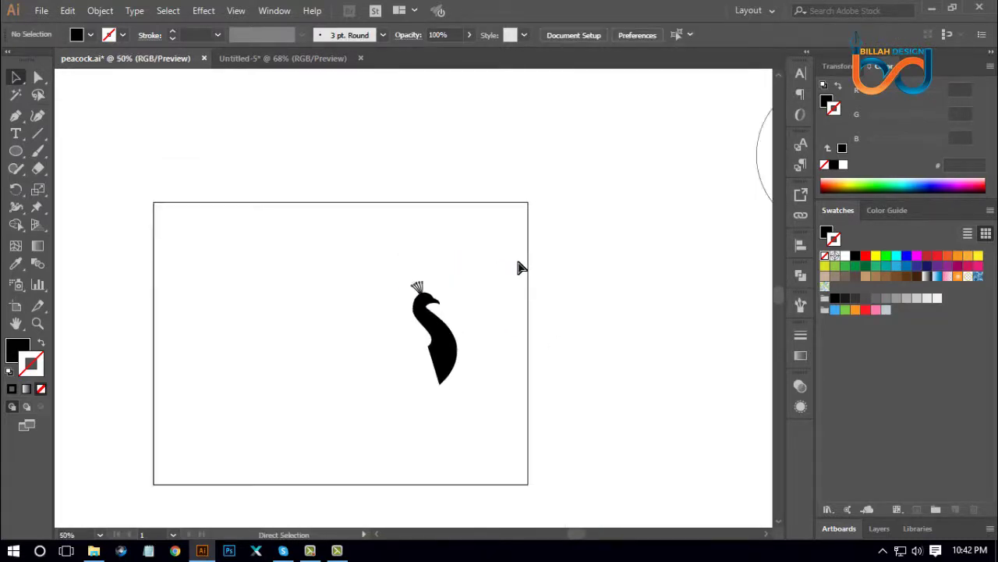
{"action": "key", "text": "ctrl+plus"}
{"action": "key", "text": "ctrl+plus"}
{"action": "key", "text": "ctrl+plus"}
{"action": "key", "text": "ctrl+plus"}
- Enlarge the five crest feathers slightly, tilt them counterclockwise and seat their bases on the top of the head
{"action": "left_click_drag", "start_coordinate": [570, 198], "coordinate": [375, 258]}
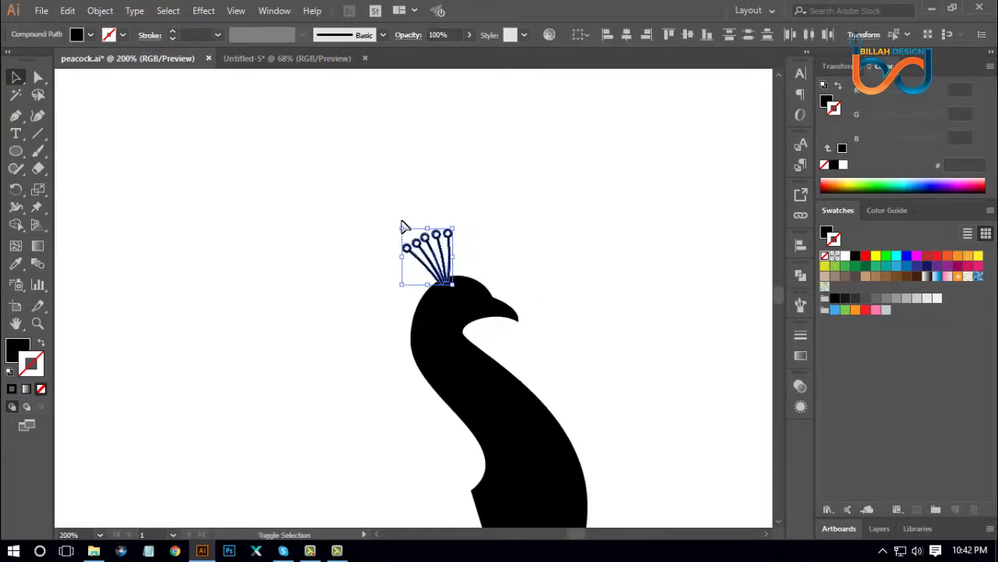
{"action": "left_click_drag", "start_coordinate": [400, 227], "coordinate": [390, 216]}
{"action": "left_click_drag", "start_coordinate": [457, 213], "coordinate": [451, 211]}
{"action": "left_click_drag", "start_coordinate": [437, 244], "coordinate": [440, 251]}
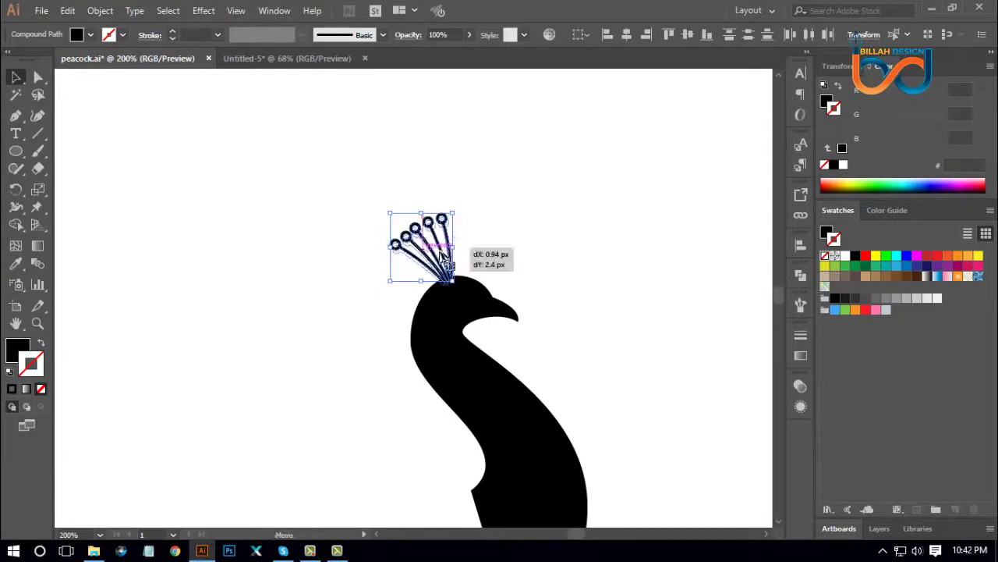
{"action": "left_click", "coordinate": [564, 349]}
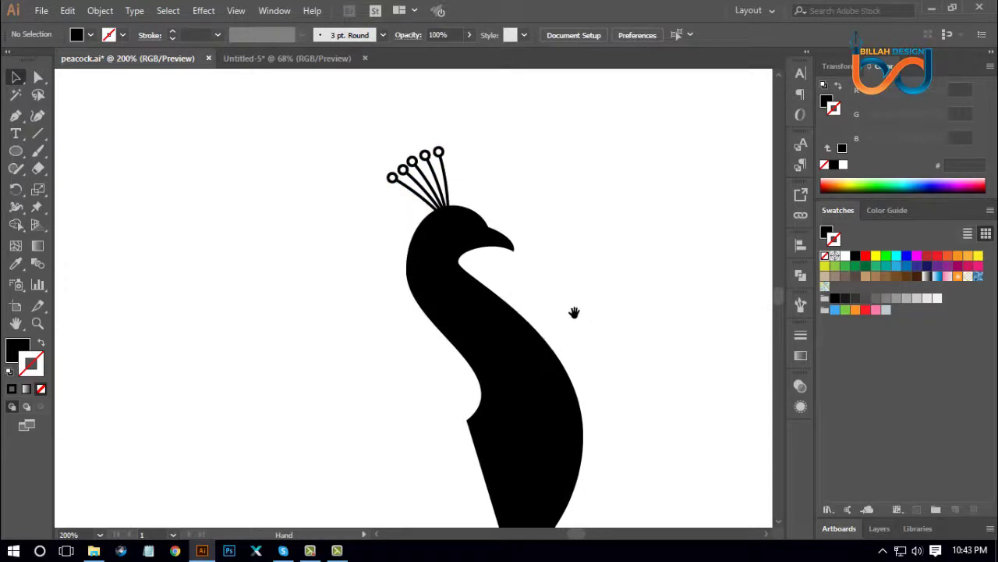
- Rotate the whole peacock silhouette, crest included, slightly clockwise
{"action": "left_click_drag", "start_coordinate": [546, 172], "coordinate": [431, 268]}
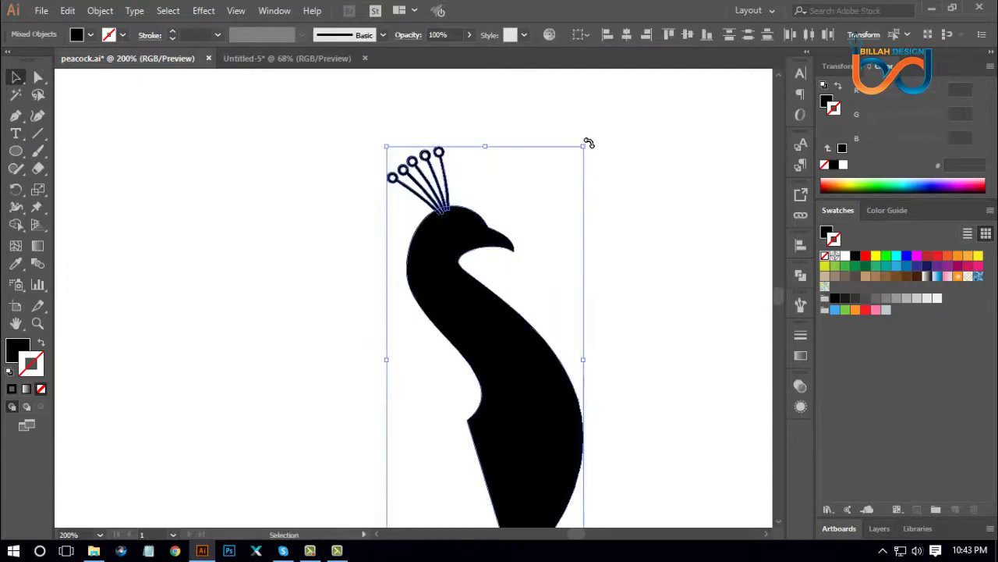
{"action": "left_click_drag", "start_coordinate": [589, 143], "coordinate": [624, 178]}
{"action": "left_click", "coordinate": [577, 240]}
- Group the five crest feathers
{"action": "left_click", "coordinate": [467, 173]}
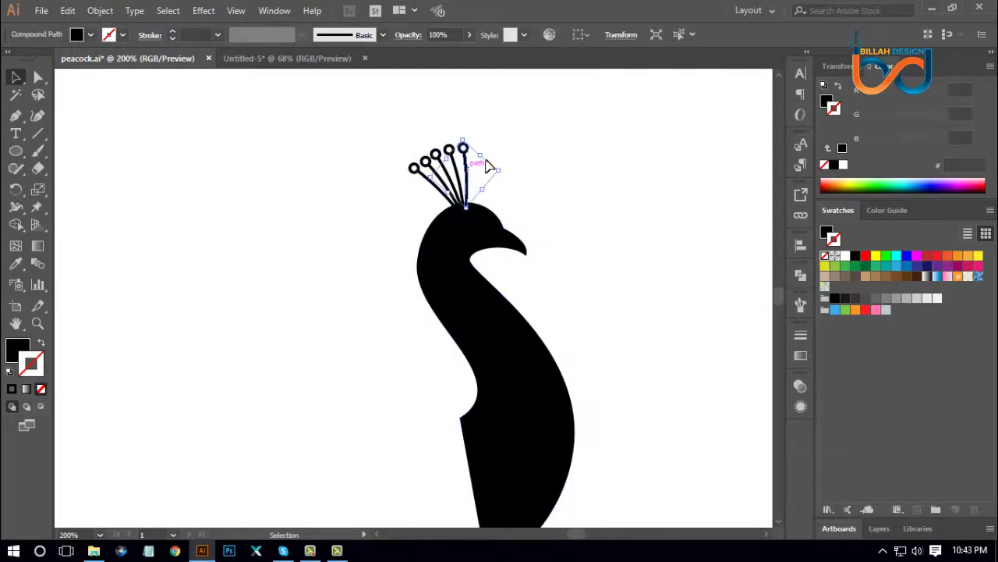
{"action": "left_click_drag", "start_coordinate": [512, 129], "coordinate": [402, 170]}
{"action": "key", "text": "a"}
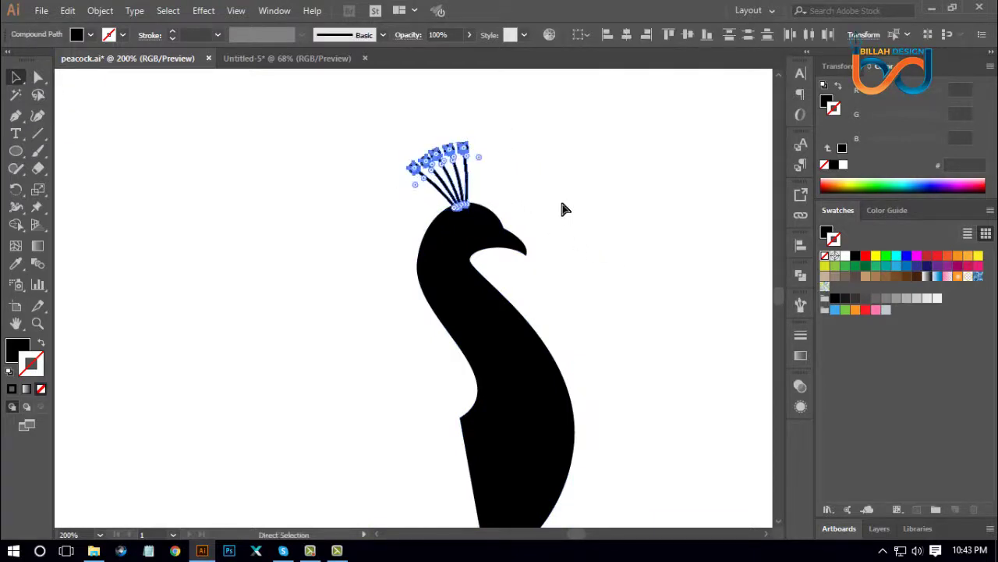
{"action": "key", "text": "v"}
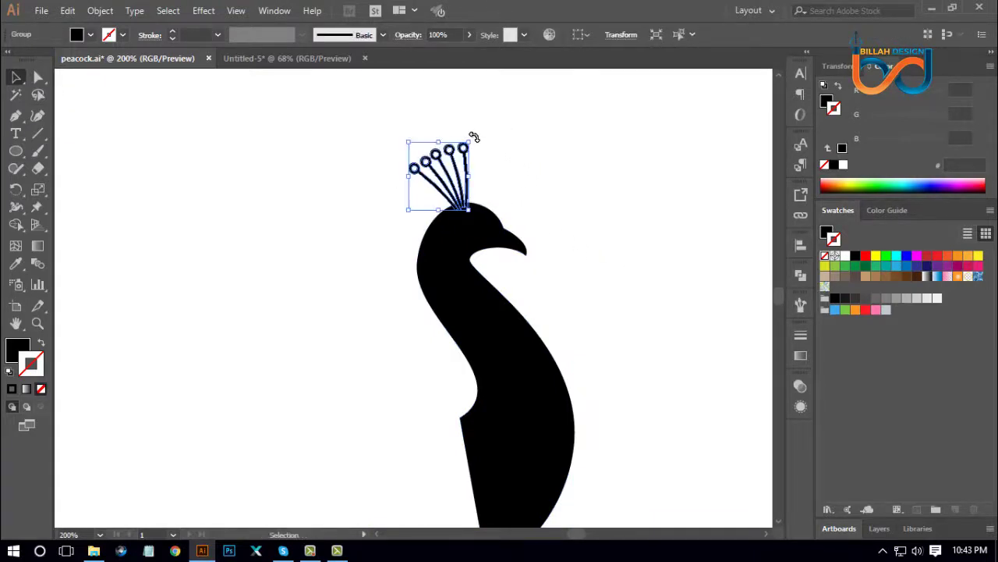
- Rotate the crest group slightly counterclockwise and position its base against the top of the head
{"action": "left_click_drag", "start_coordinate": [475, 137], "coordinate": [468, 133]}
{"action": "left_click", "coordinate": [541, 201]}
{"action": "left_click_drag", "start_coordinate": [466, 173], "coordinate": [477, 188]}
{"action": "left_click", "coordinate": [585, 234]}
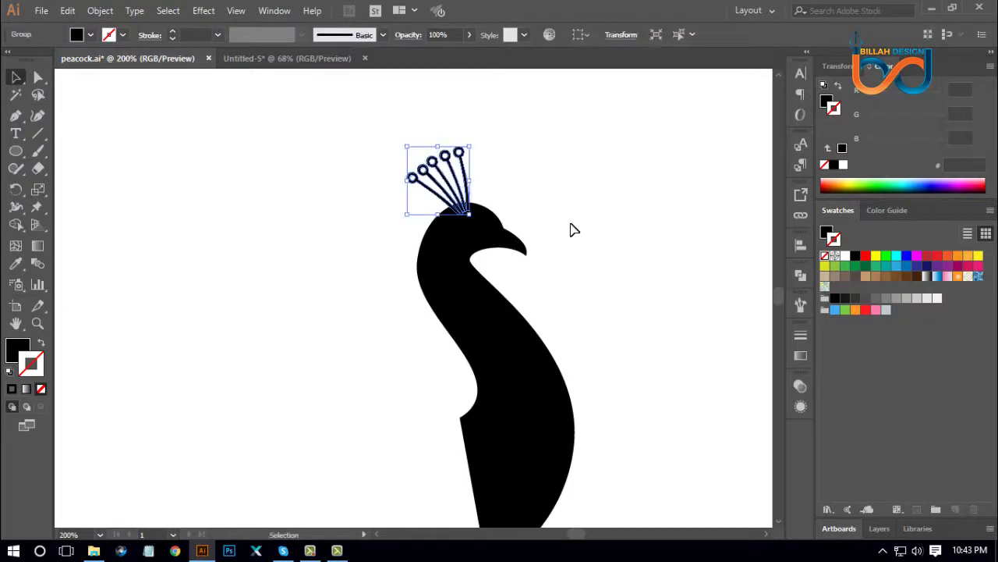
{"action": "left_click", "coordinate": [599, 263]}
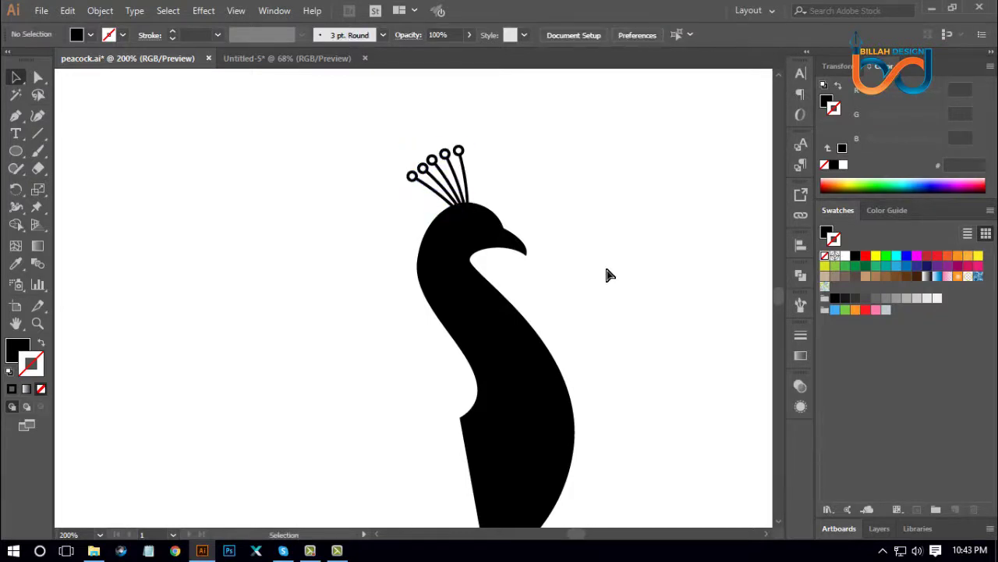
- Examine the silhouette's proportions on the whole artboard and the join between crest and head up close
{"action": "key", "text": "ctrl+minus"}
{"action": "key", "text": "ctrl+minus"}
{"action": "key", "text": "ctrl+minus"}
{"action": "key", "text": "ctrl+minus"}
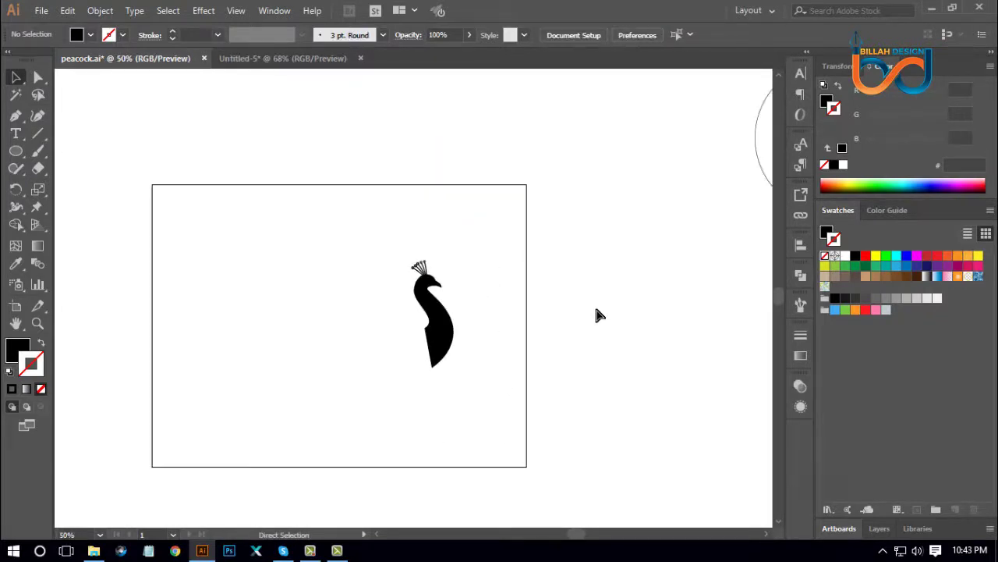
{"action": "key", "text": "ctrl+plus"}
{"action": "left_click_drag", "start_coordinate": [535, 343], "coordinate": [564, 332]}
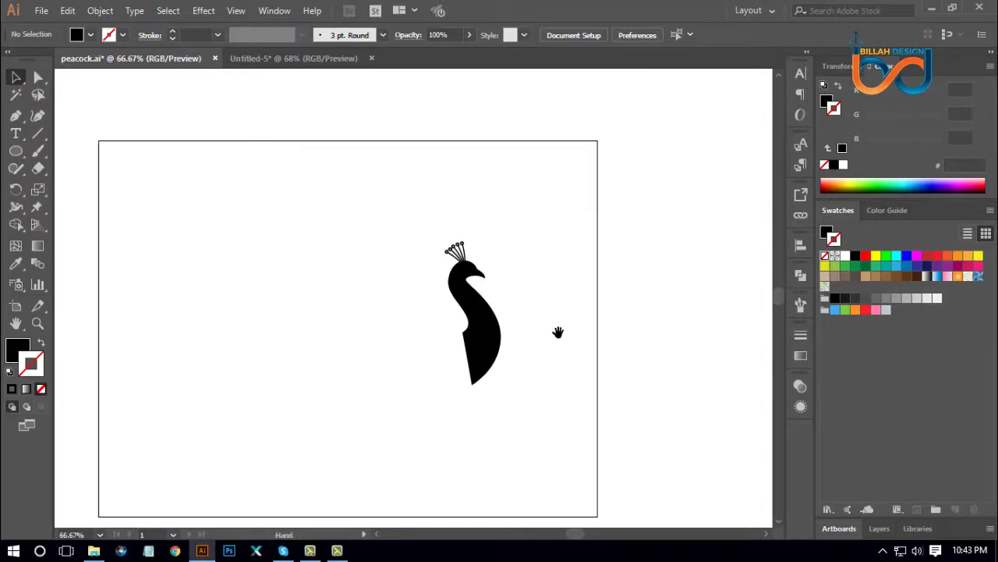
{"action": "key", "text": "ctrl+plus"}
{"action": "key", "text": "ctrl+plus"}
{"action": "key", "text": "ctrl+plus"}
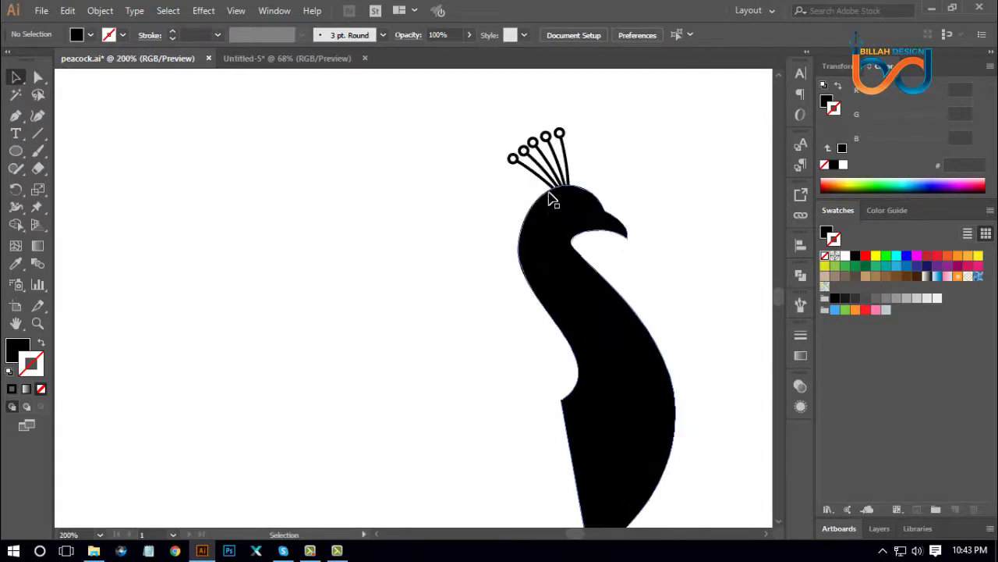
- Nudge the crest group slightly left on the head, and select it together with the head and neck shape
{"action": "left_click", "coordinate": [555, 189]}
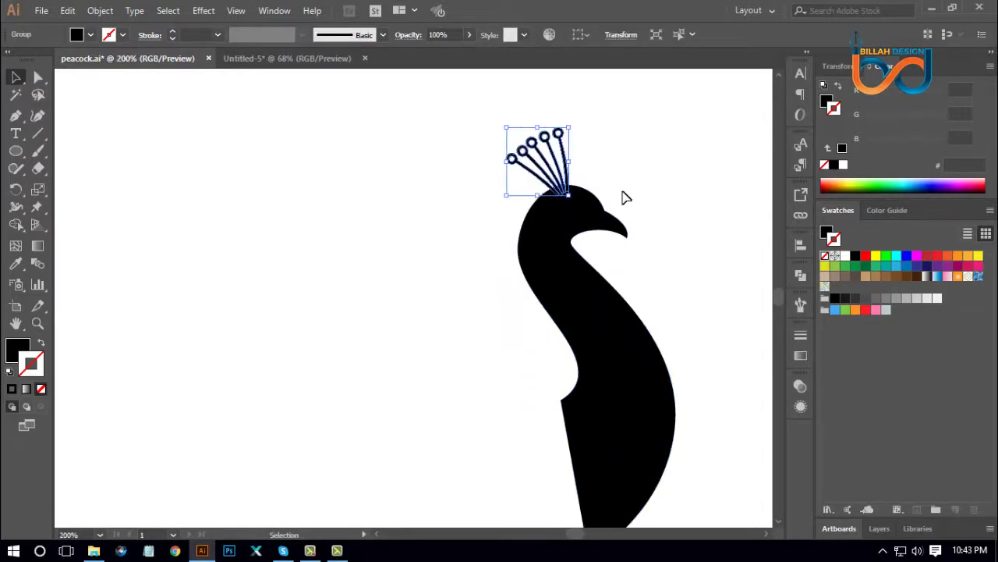
{"action": "left_click", "coordinate": [648, 310]}
{"action": "left_click_drag", "start_coordinate": [649, 310], "coordinate": [593, 332]}
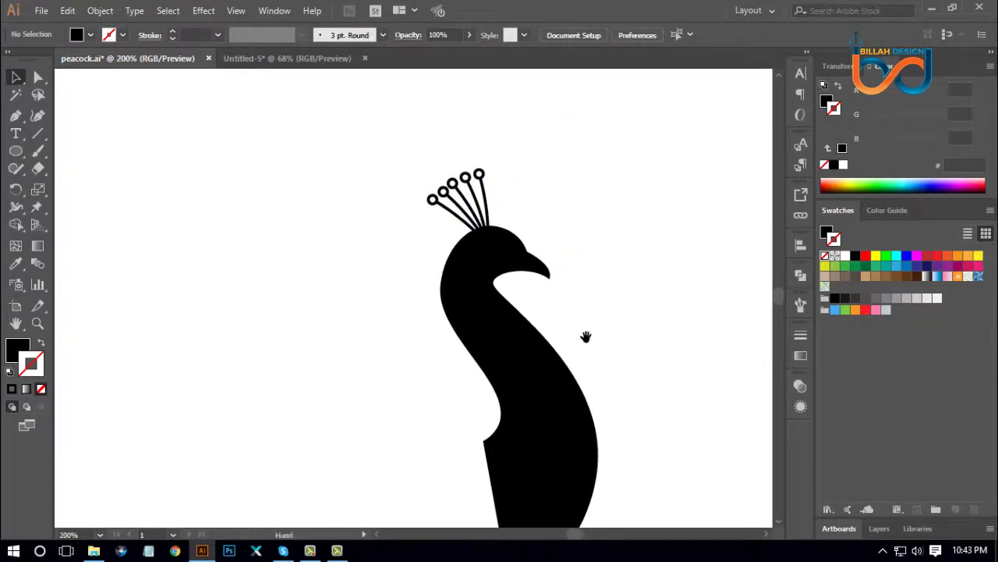
{"action": "left_click_drag", "start_coordinate": [590, 183], "coordinate": [466, 281]}
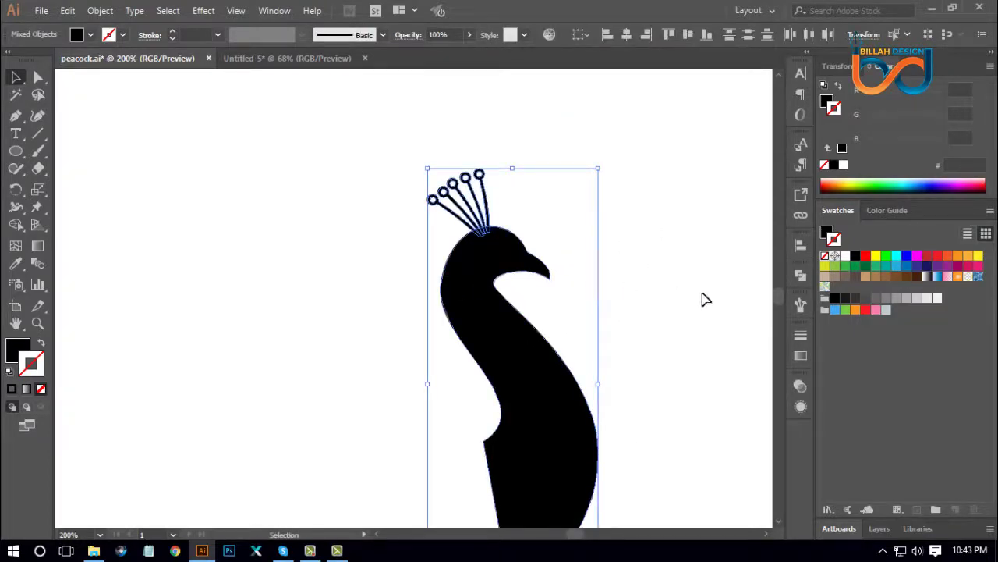
- Unite the crest group with the head and neck into a single shape
{"action": "left_click", "coordinate": [800, 275]}
{"action": "left_click", "coordinate": [631, 306]}
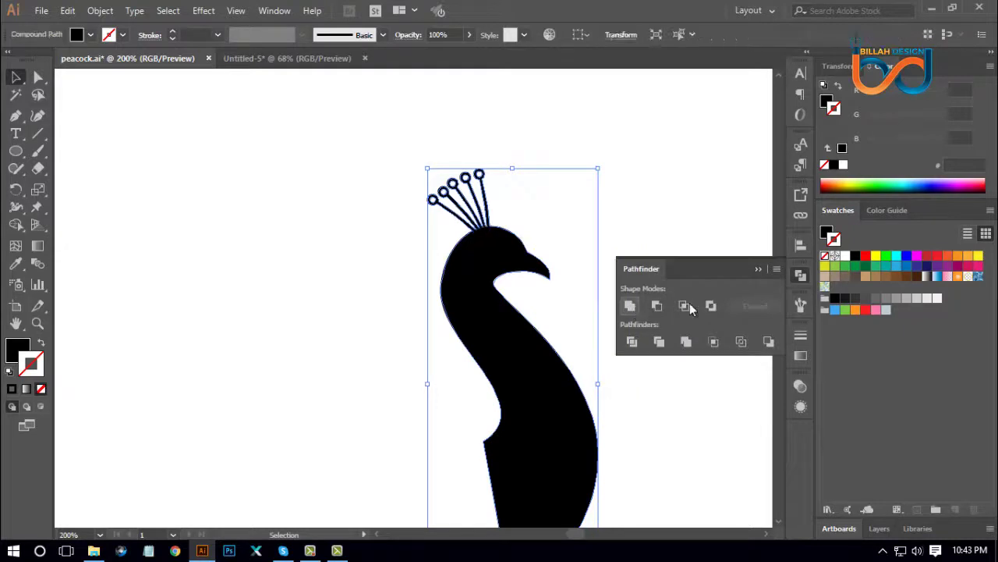
{"action": "left_click", "coordinate": [655, 358]}
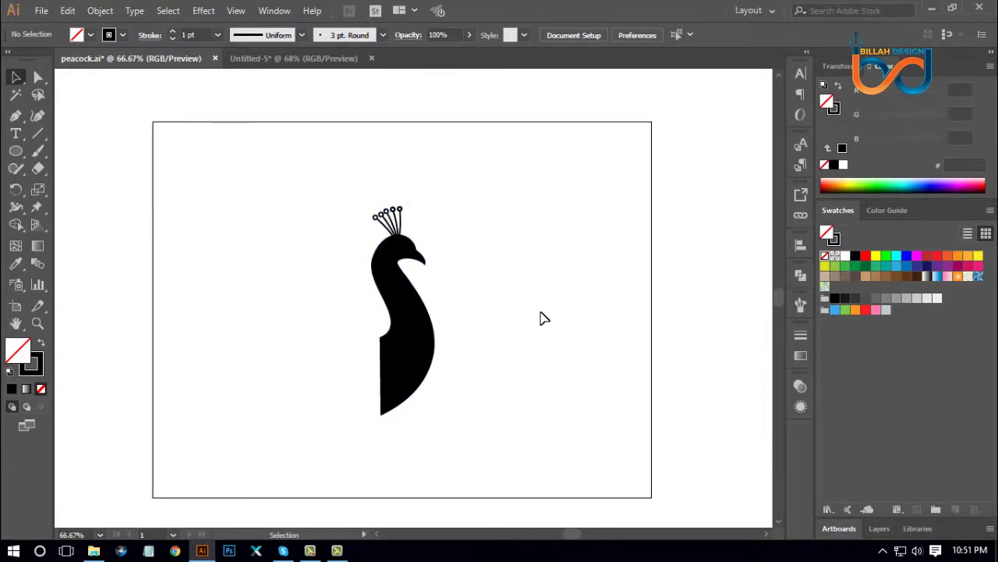
- Move the set of concentric circles from outside the artboard onto it, beside the peacock's beak
{"action": "key", "text": "ctrl+minus"}
{"action": "key", "text": "ctrl+minus"}
{"action": "key", "text": "ctrl+minus"}
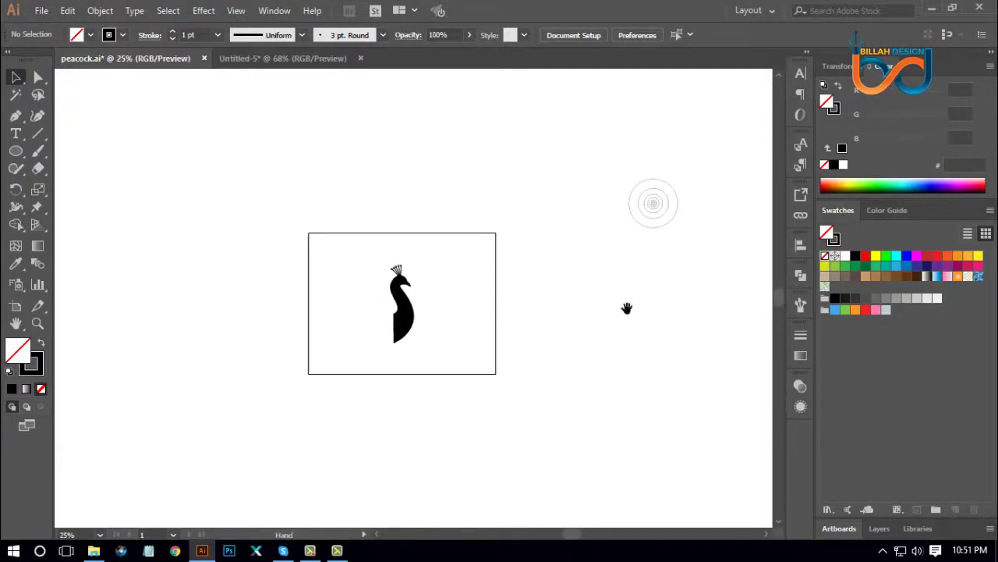
{"action": "left_click_drag", "start_coordinate": [677, 200], "coordinate": [455, 289]}
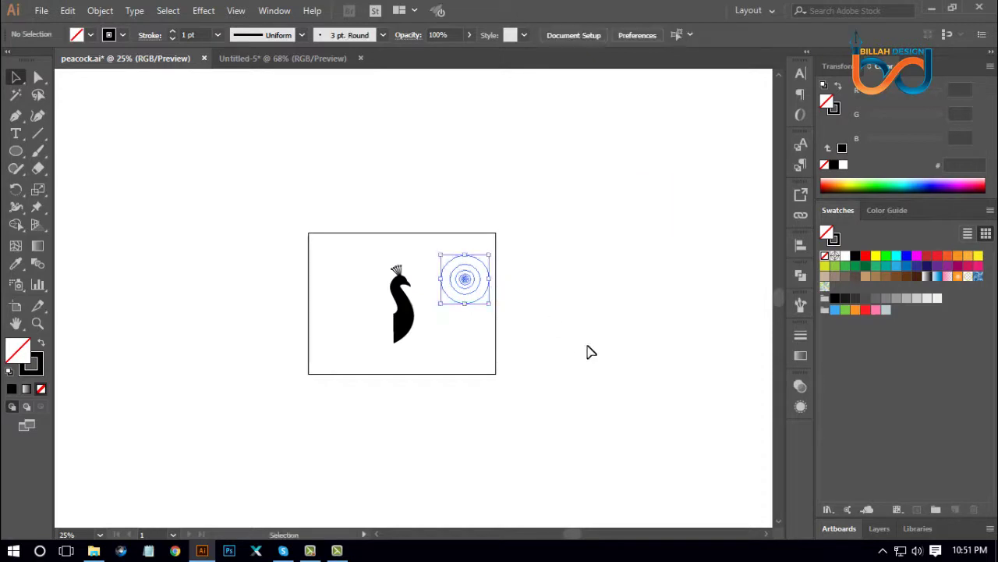
{"action": "key", "text": "ctrl+1"}
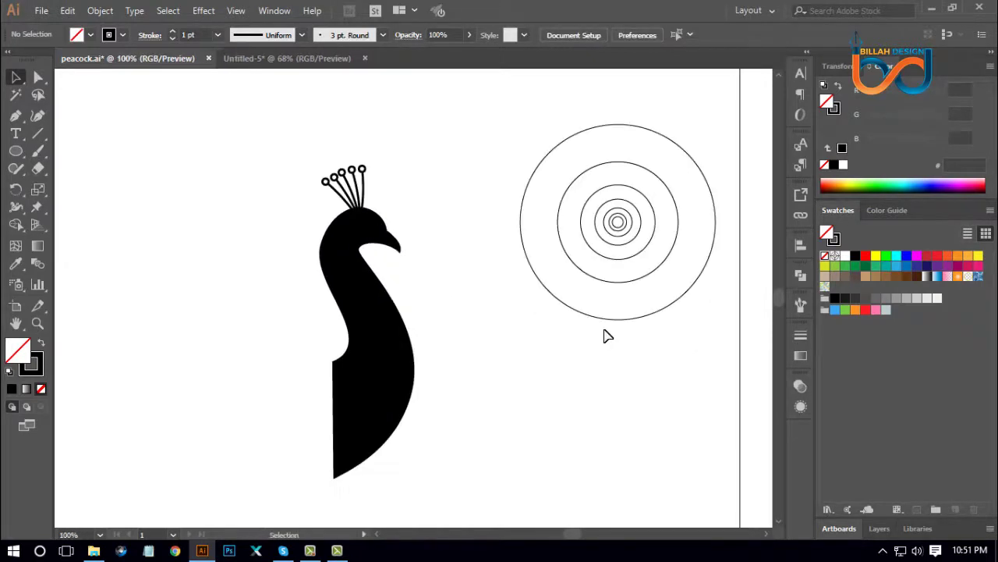
{"action": "key", "text": "space"}
{"action": "left_click_drag", "start_coordinate": [479, 298], "coordinate": [488, 300]}
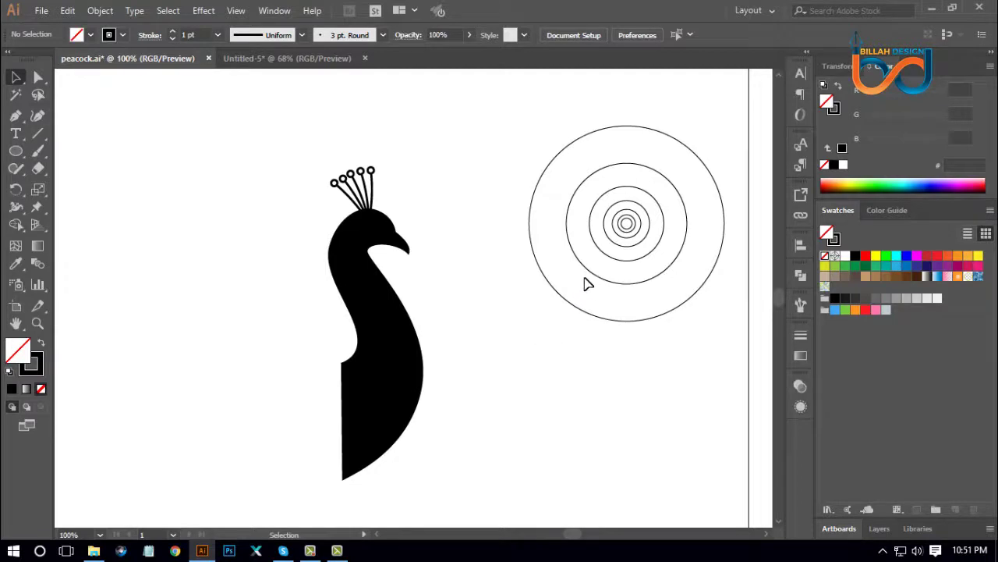
{"action": "key", "text": "space"}
{"action": "left_click_drag", "start_coordinate": [546, 340], "coordinate": [549, 336]}
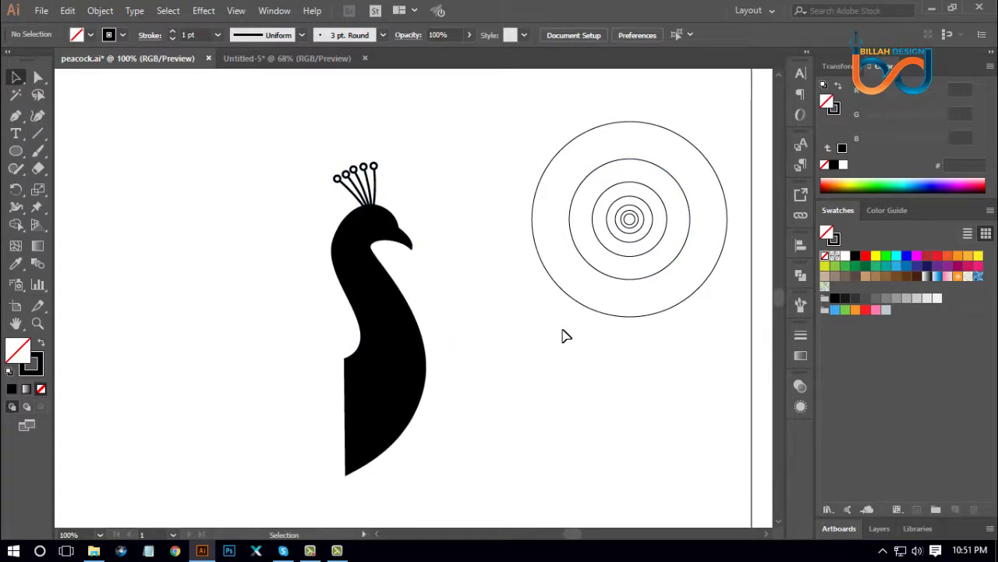
- Fill the peacock silhouette with red, FF0000
{"action": "left_click", "coordinate": [390, 333]}
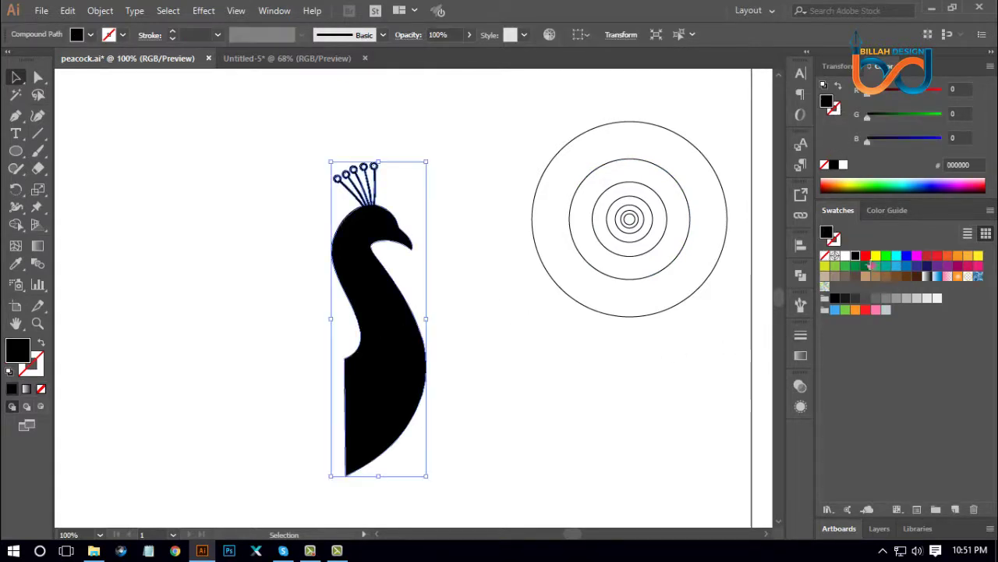
{"action": "left_click", "coordinate": [865, 256]}
{"action": "left_click", "coordinate": [533, 364]}
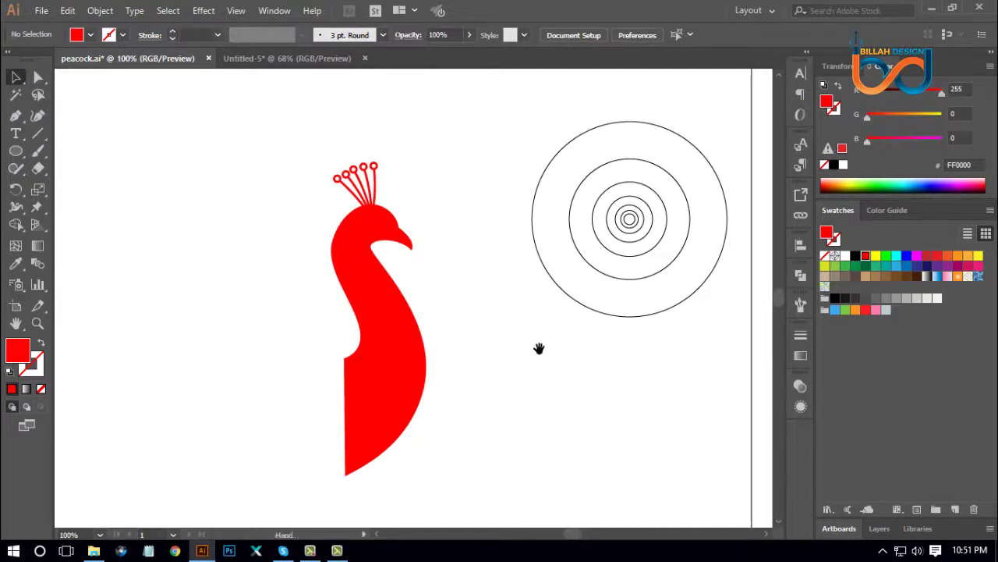
- Bring all the concentric circles to the front of the stacking order
{"action": "left_click_drag", "start_coordinate": [554, 351], "coordinate": [638, 207]}
{"action": "right_click", "coordinate": [638, 207]}
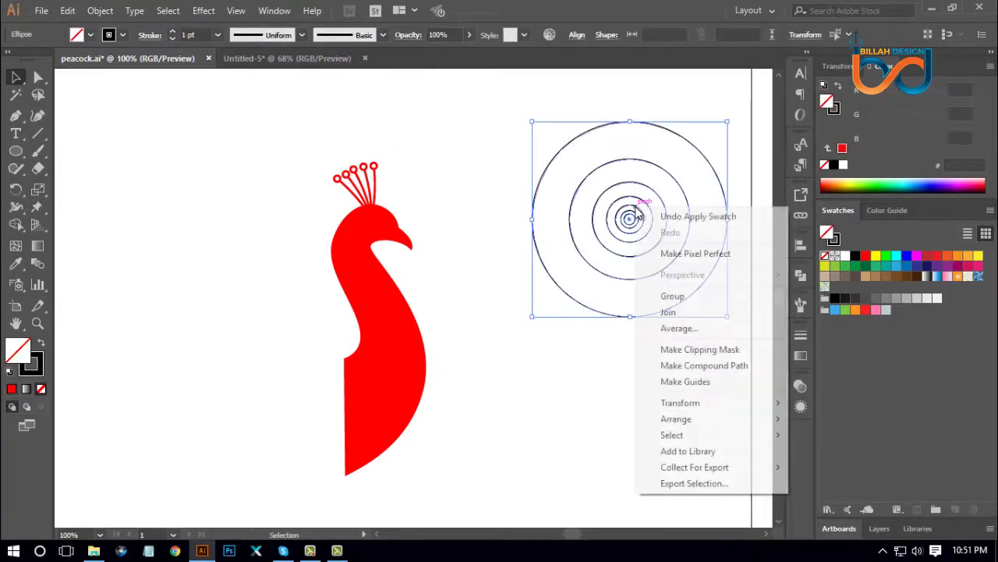
{"action": "mouse_move", "coordinate": [672, 419]}
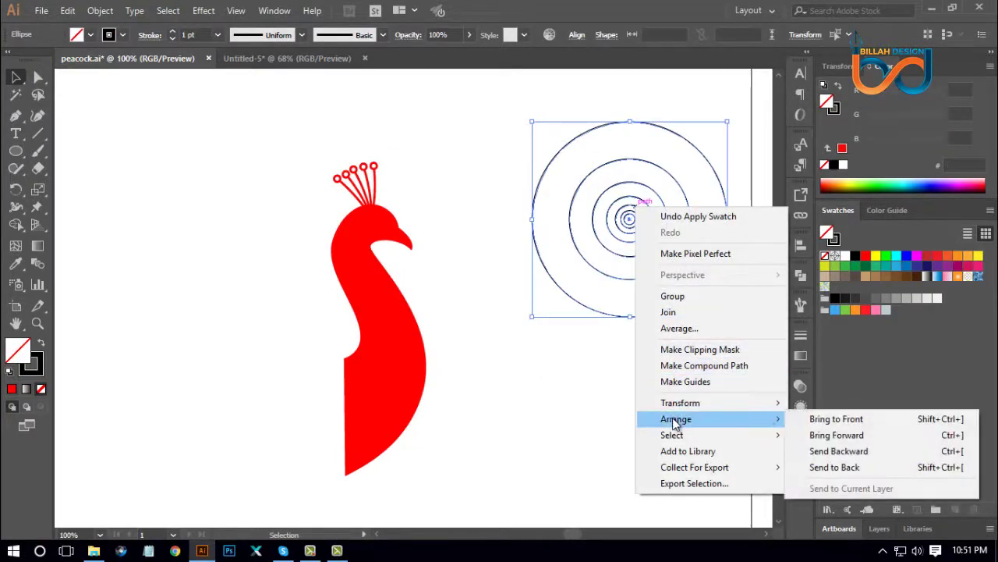
{"action": "left_click", "coordinate": [812, 418]}
{"action": "left_click", "coordinate": [630, 422]}
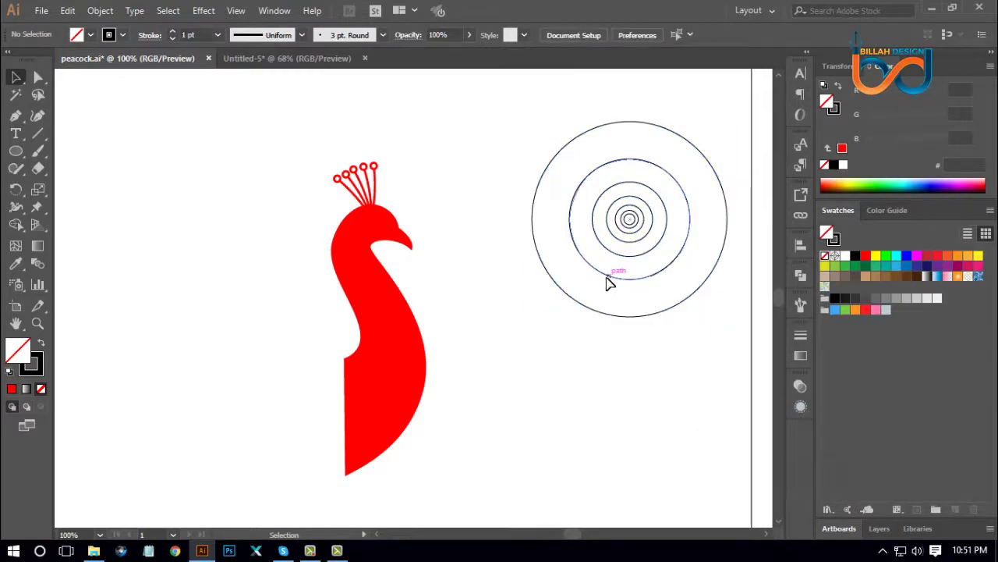
- Place a copy of the second-largest circle around the crest and head, about 357 px horizontally from the original set
{"action": "left_click_drag", "start_coordinate": [609, 282], "coordinate": [350, 279]}
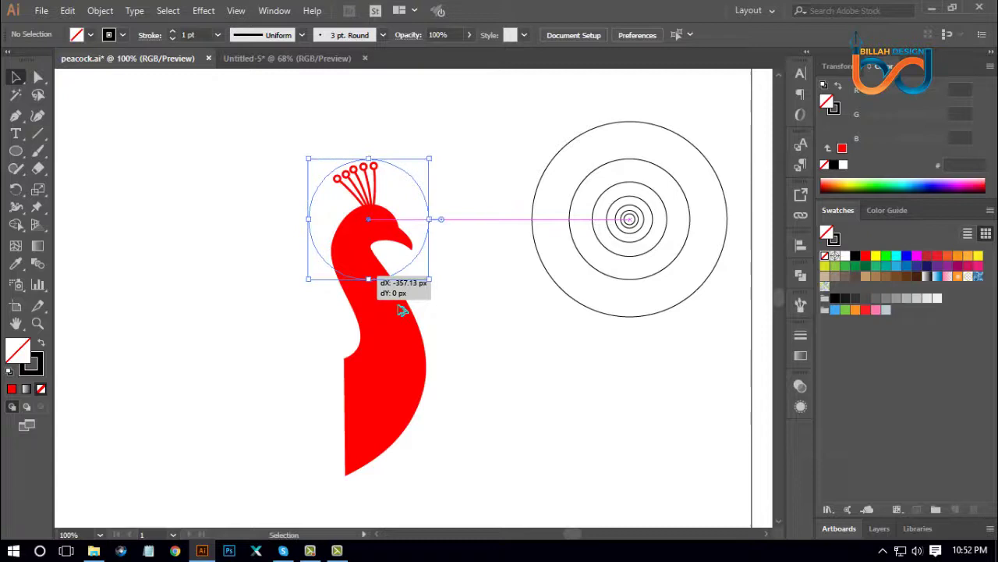
{"action": "left_click", "coordinate": [515, 380]}
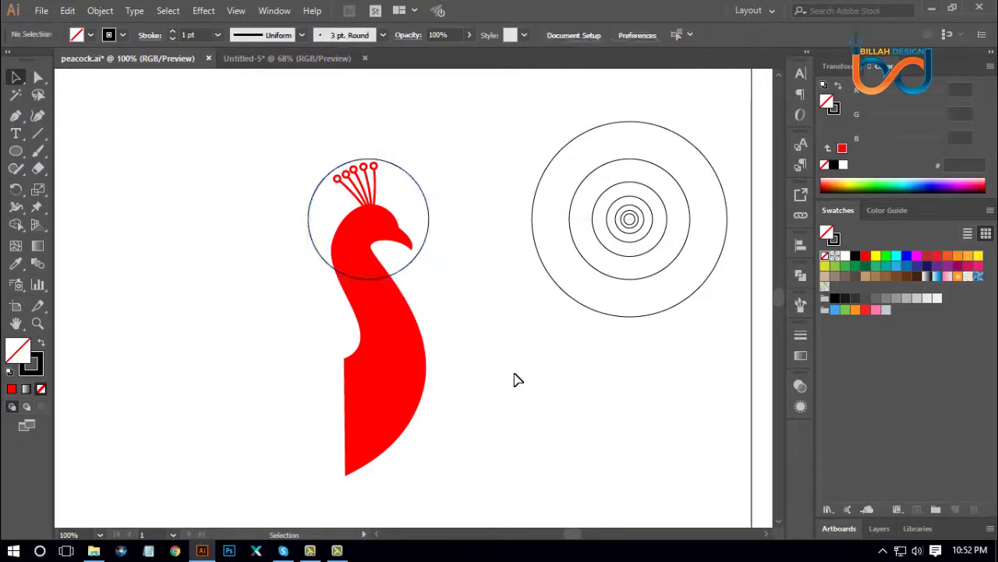
{"action": "left_click", "coordinate": [429, 234]}
{"action": "left_click", "coordinate": [495, 314]}
{"action": "left_click", "coordinate": [401, 312]}
{"action": "left_click", "coordinate": [513, 361]}
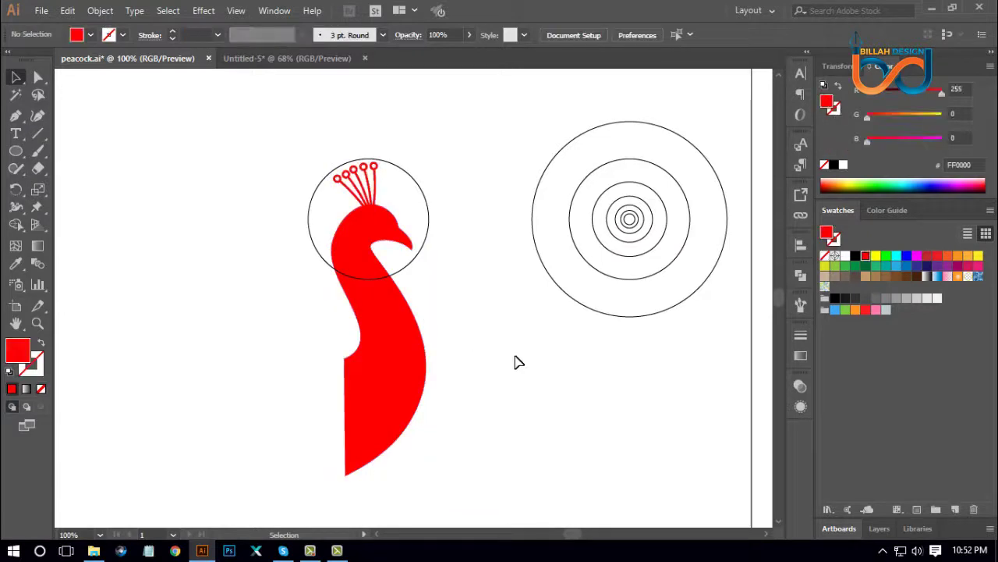
- Copy the largest circle over the head and neck with its top touching the smaller circle's top, and center both horizontally
{"action": "left_click_drag", "start_coordinate": [641, 319], "coordinate": [386, 358]}
{"action": "left_click", "coordinate": [522, 386]}
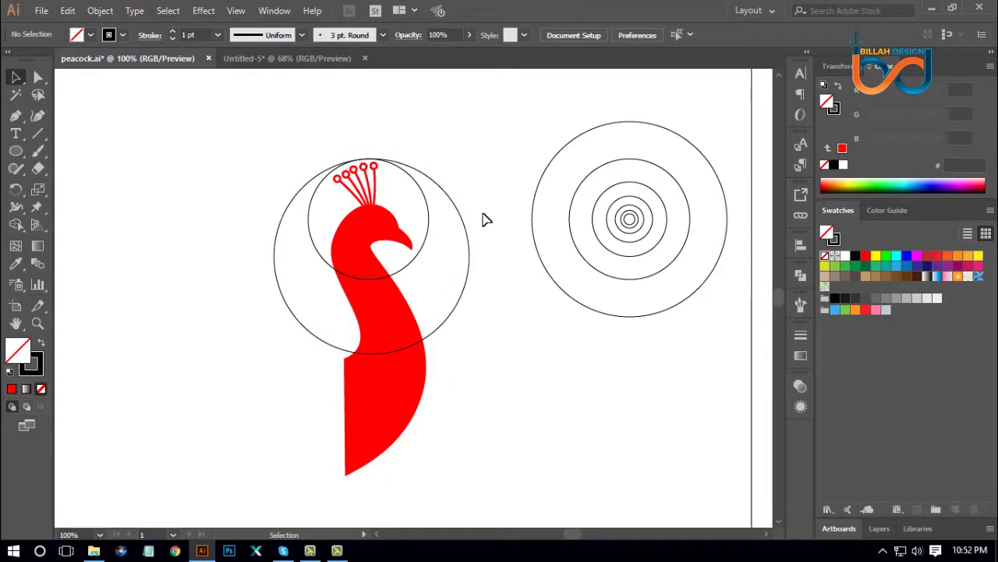
{"action": "left_click_drag", "start_coordinate": [485, 203], "coordinate": [427, 232]}
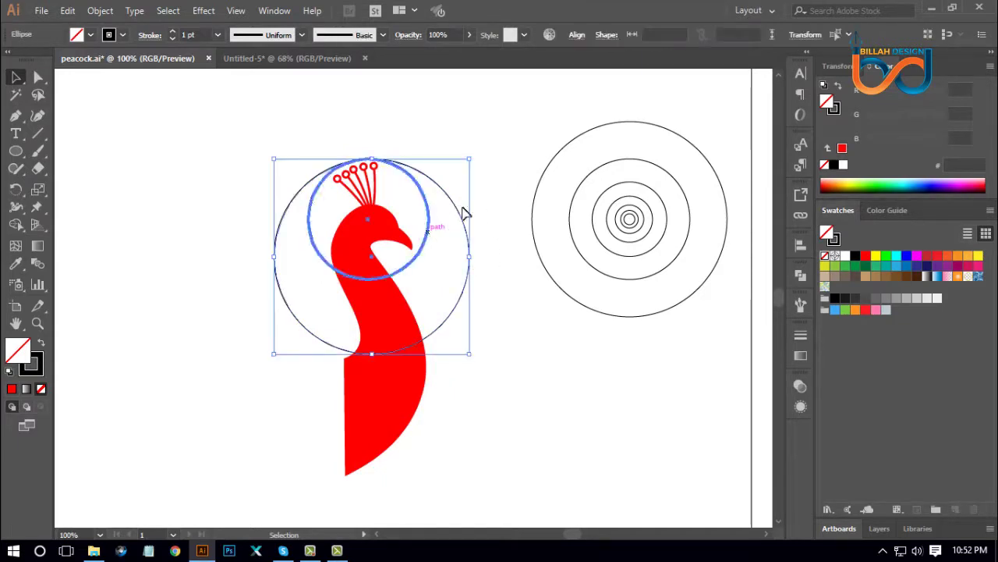
{"action": "left_click", "coordinate": [800, 243]}
{"action": "left_click", "coordinate": [656, 276]}
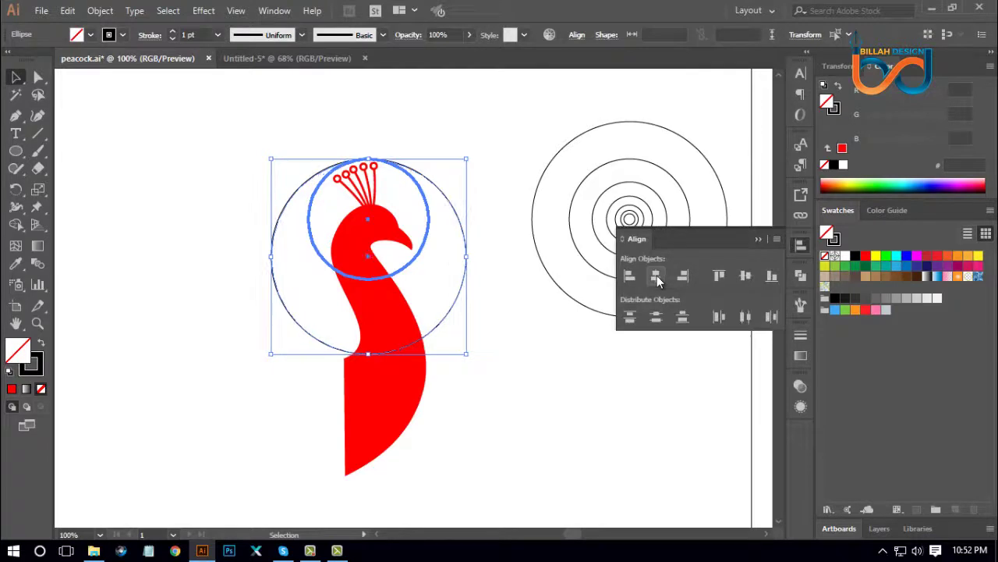
{"action": "left_click", "coordinate": [800, 245]}
{"action": "left_click", "coordinate": [612, 363]}
{"action": "left_click_drag", "start_coordinate": [567, 359], "coordinate": [568, 358]}
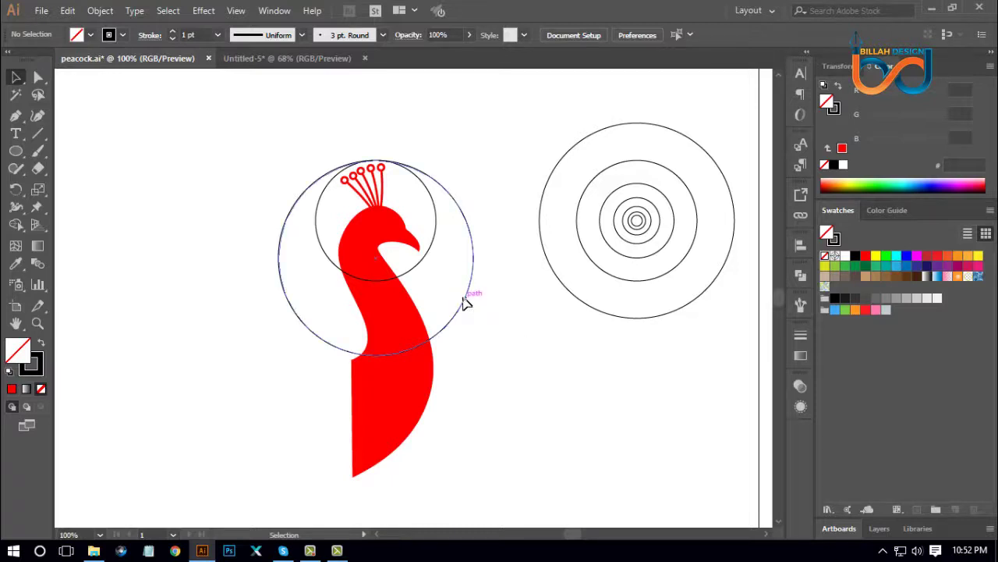
- Copy the large circle around the neck slightly to the right and up, and fine-tune it against the other circles above the crest
{"action": "left_click_drag", "start_coordinate": [466, 303], "coordinate": [483, 297]}
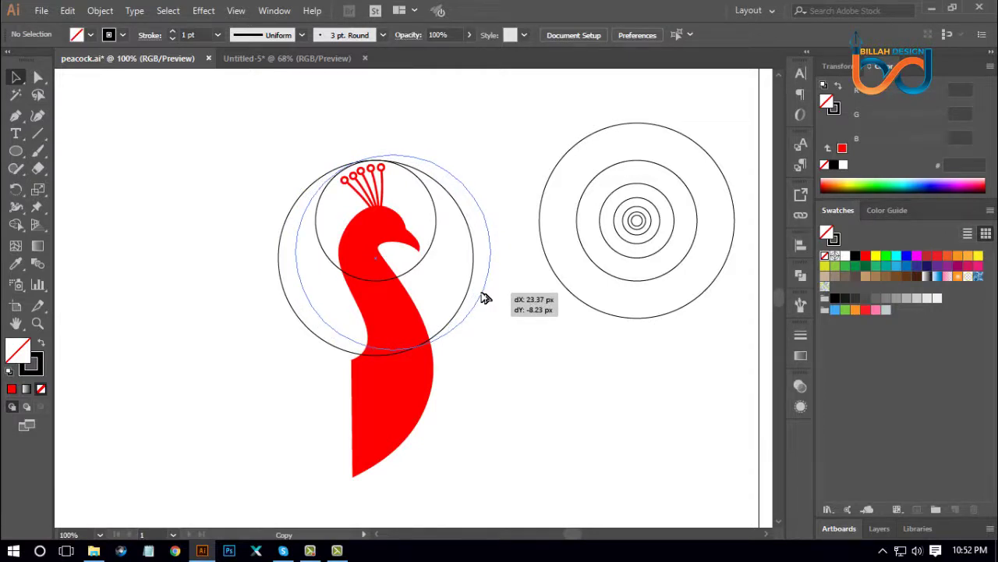
{"action": "left_click_drag", "start_coordinate": [483, 298], "coordinate": [482, 297]}
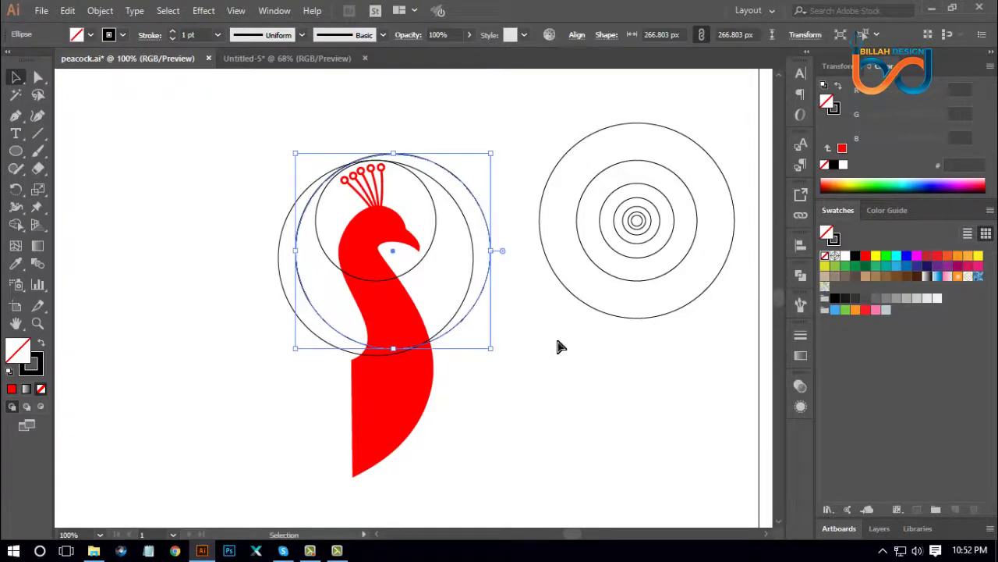
{"action": "key", "text": "ctrl+="}
{"action": "key", "text": "ctrl+="}
{"action": "key", "text": "ctrl+="}
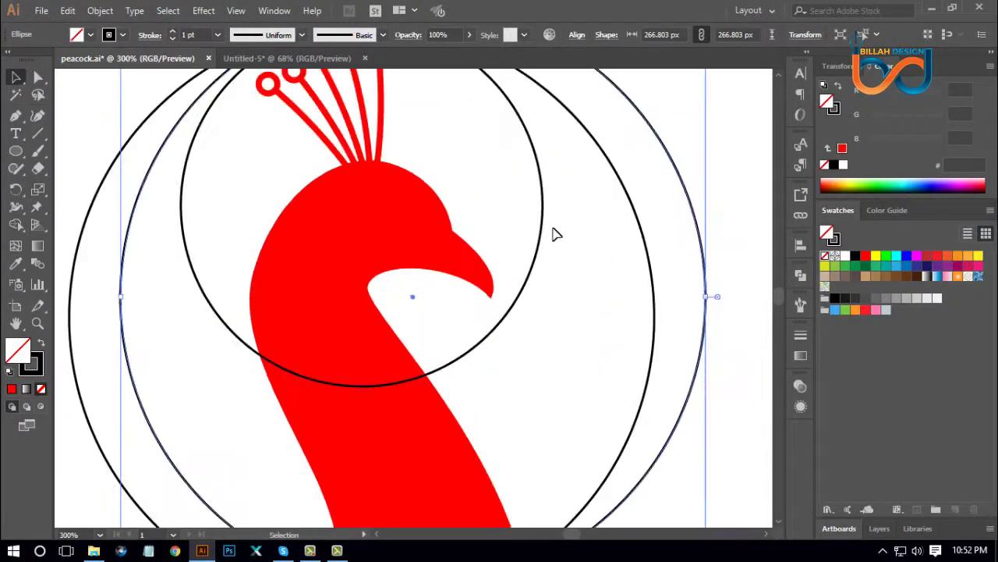
{"action": "scroll", "coordinate": [552, 249], "scroll_direction": "up", "scroll_amount": 4}
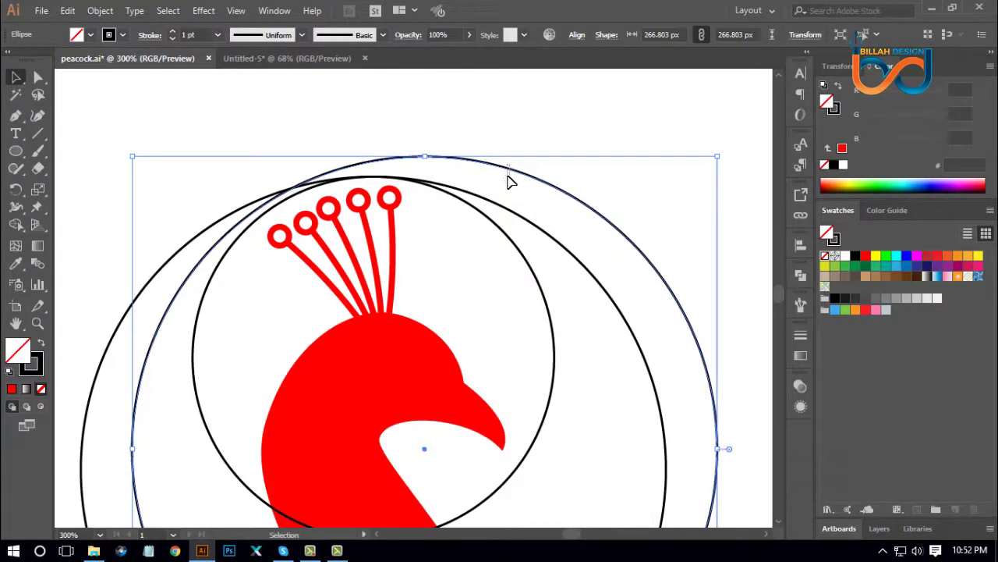
{"action": "left_click_drag", "start_coordinate": [498, 170], "coordinate": [492, 177]}
{"action": "left_click", "coordinate": [581, 162]}
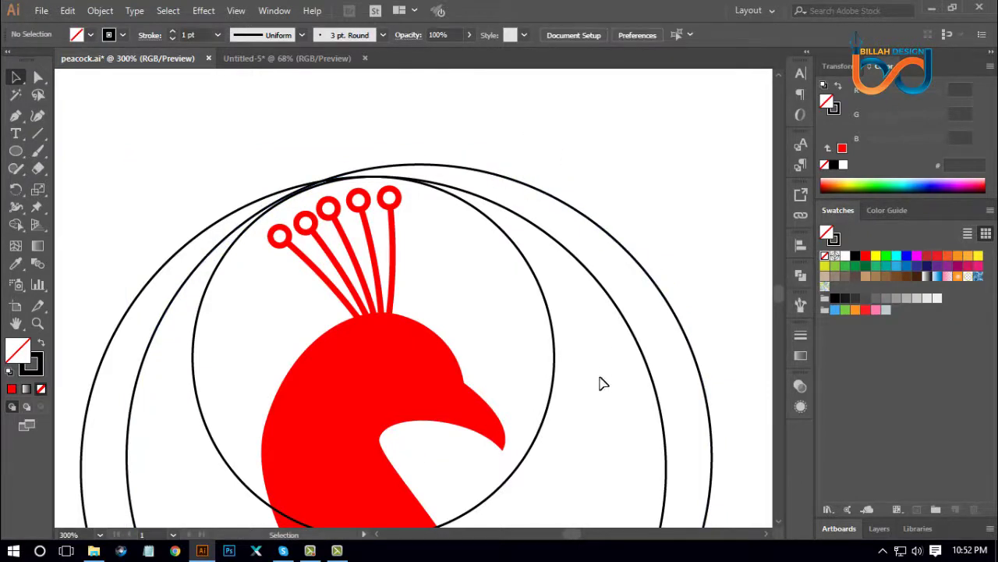
- Copy the first large circle straight up by 50.96 px so it is concentric with the small circle around the head
{"action": "key", "text": "ctrl+minus"}
{"action": "key", "text": "ctrl+minus"}
{"action": "key", "text": "ctrl+minus"}
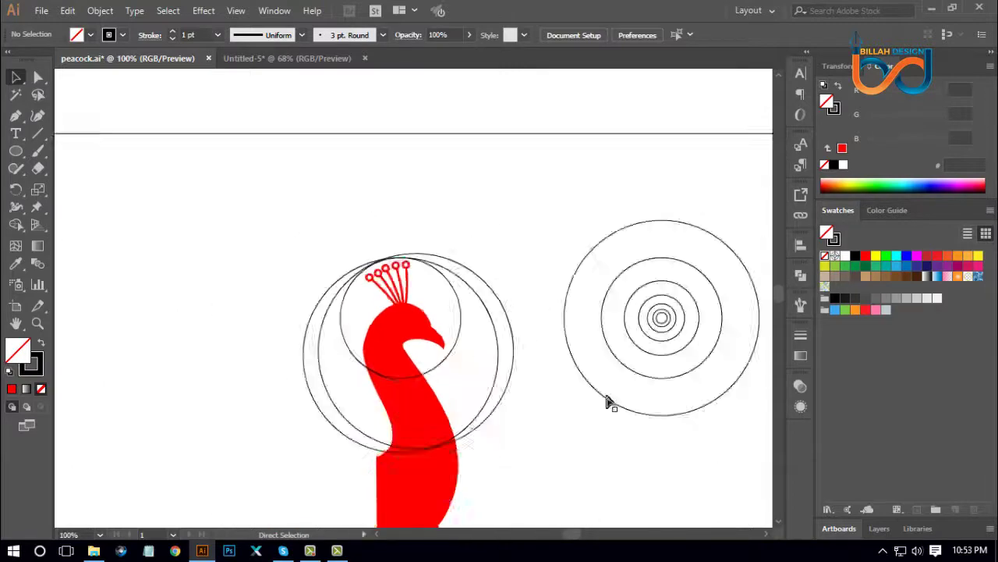
{"action": "key", "text": "ctrl+plus"}
{"action": "key", "text": "ctrl+plus"}
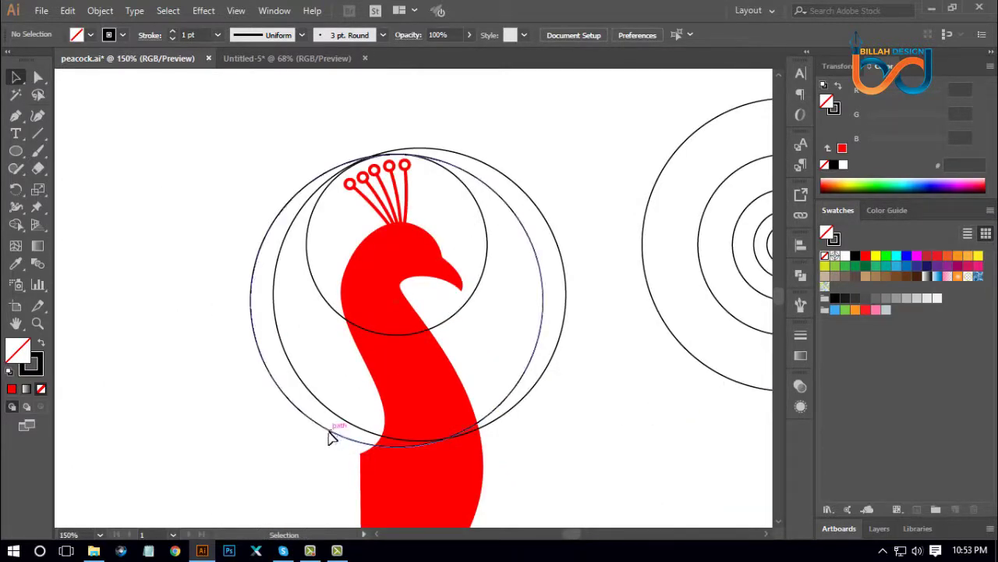
{"action": "left_click_drag", "start_coordinate": [332, 434], "coordinate": [333, 380]}
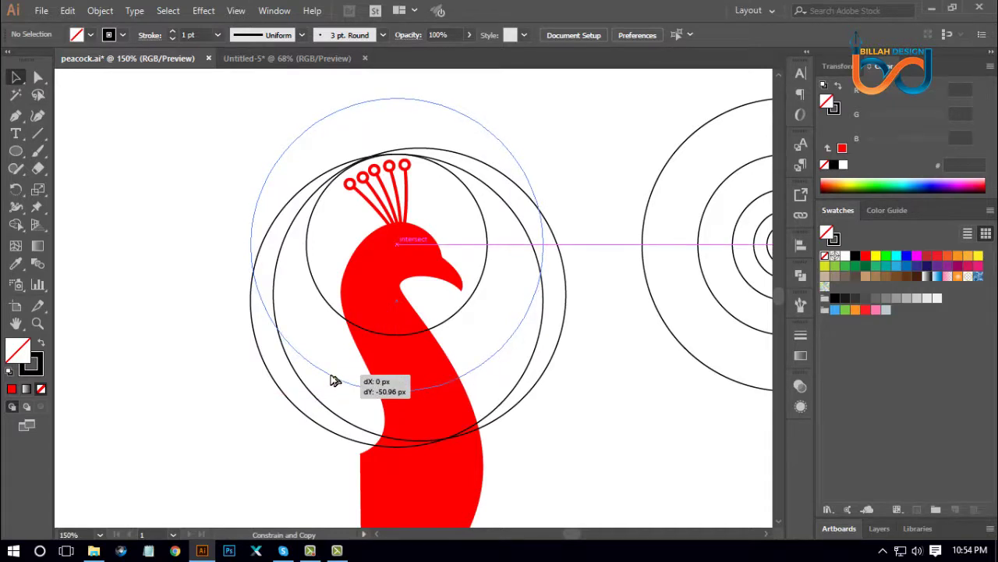
{"action": "left_click_drag", "start_coordinate": [334, 380], "coordinate": [334, 380]}
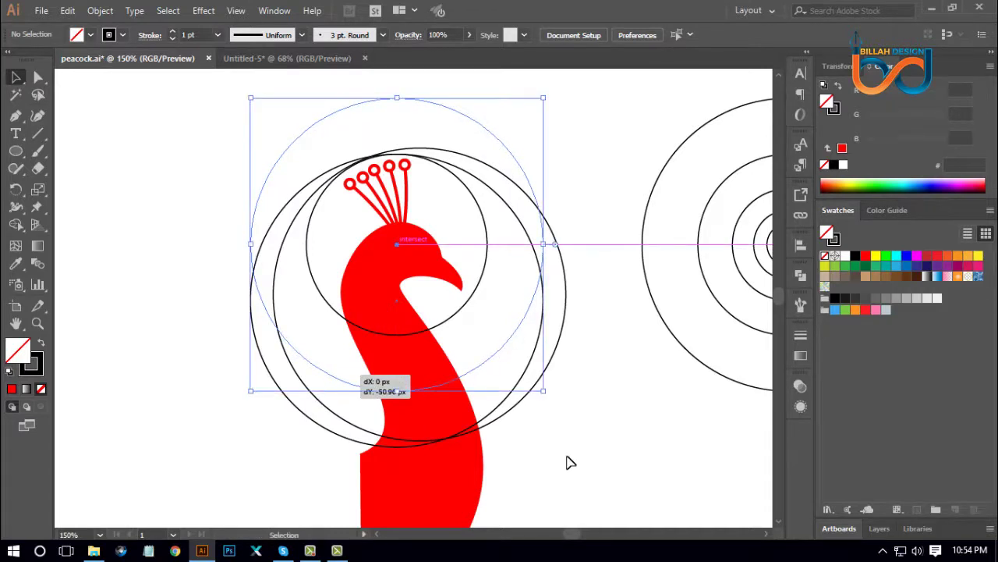
{"action": "left_click", "coordinate": [602, 463]}
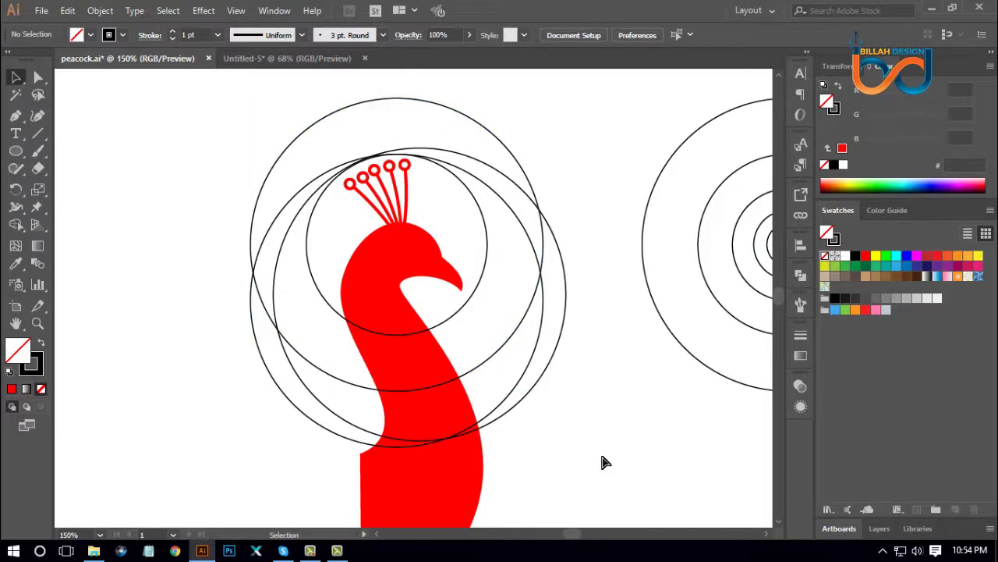
- Duplicate the peacock together with its surrounding circles to the left on the artboard
{"action": "key", "text": "ctrl+minus"}
{"action": "key", "text": "ctrl+minus"}
{"action": "key", "text": "ctrl+plus"}
{"action": "key", "text": "ctrl+plus"}
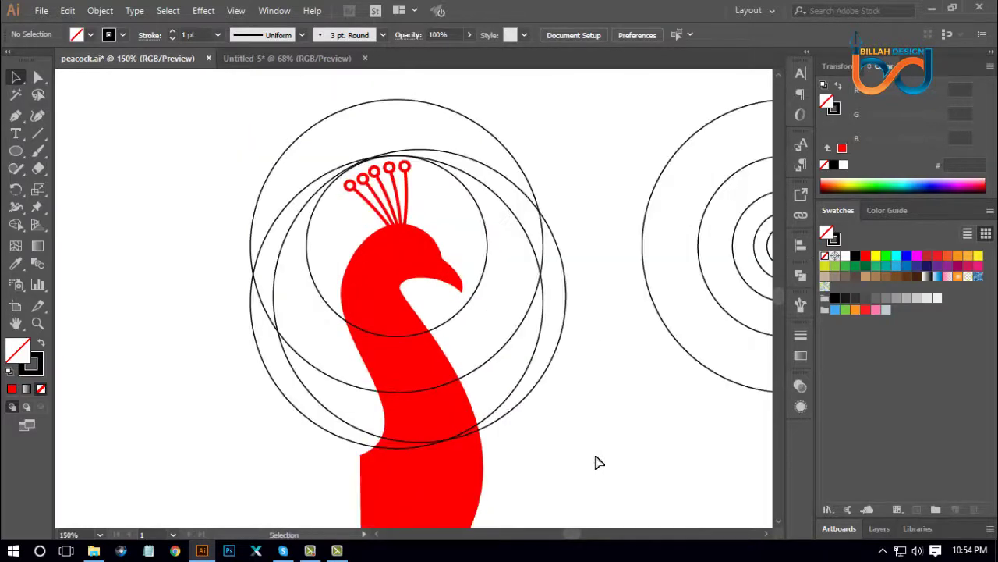
{"action": "key", "text": "ctrl+minus"}
{"action": "left_click", "coordinate": [491, 406]}
{"action": "left_click_drag", "start_coordinate": [468, 401], "coordinate": [223, 402]}
{"action": "left_click", "coordinate": [576, 432]}
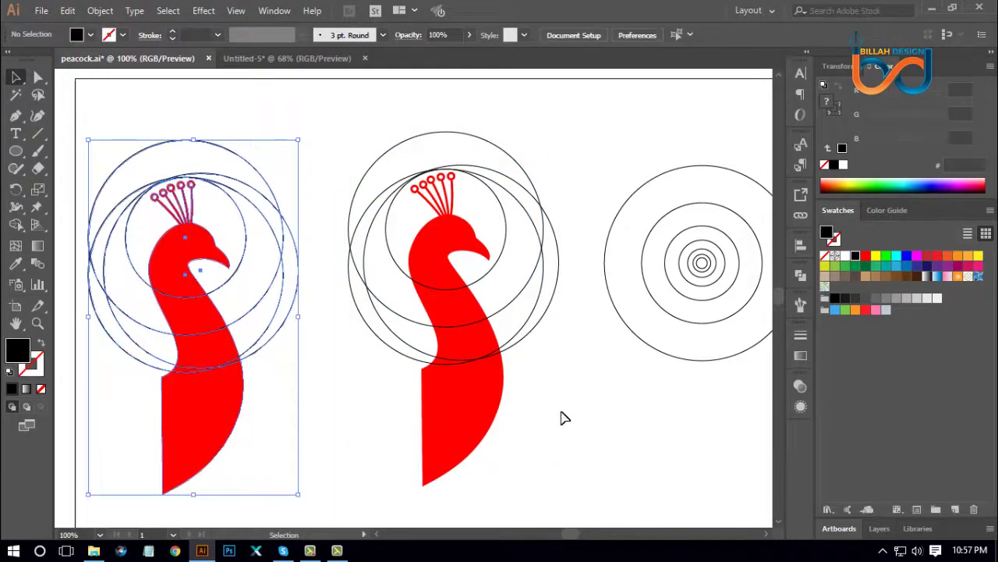
- Select the original peacock and its circles, and remove the head, neck and body regions and the leftover sliver with Shape Builder
{"action": "left_click_drag", "start_coordinate": [373, 121], "coordinate": [528, 399]}
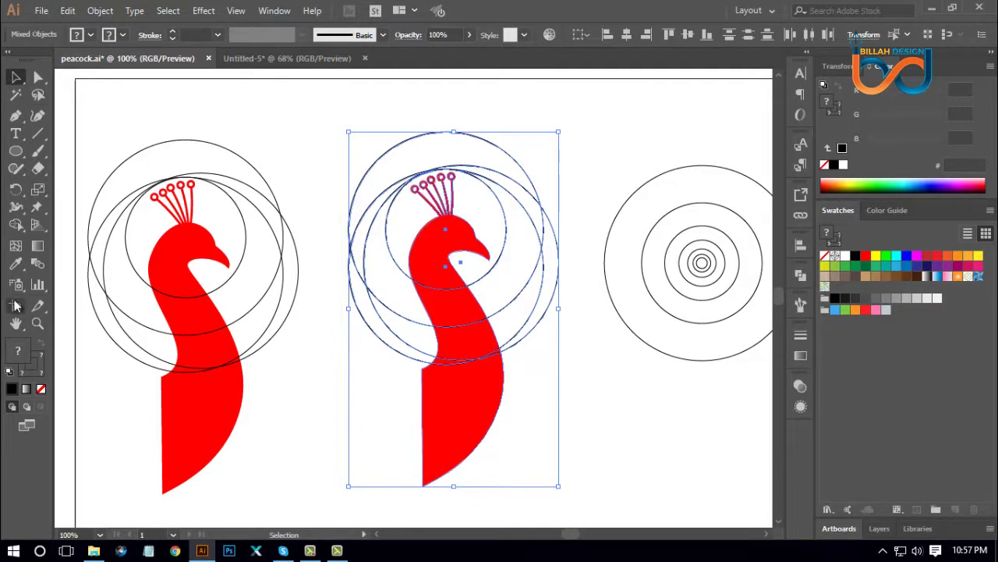
{"action": "left_click", "coordinate": [16, 223]}
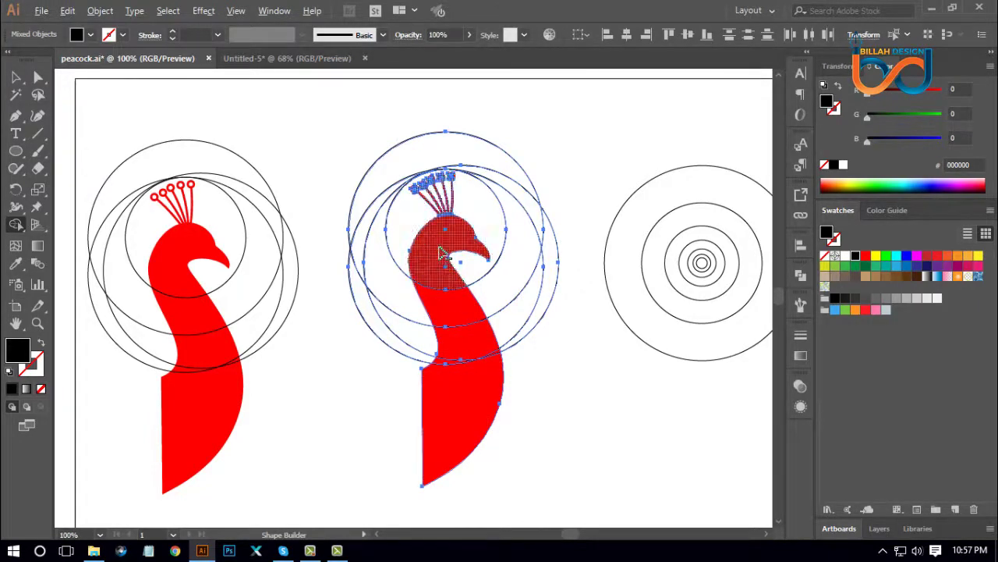
{"action": "mouse_move", "coordinate": [441, 253]}
{"action": "left_mouse_down"}
{"action": "mouse_move", "coordinate": [456, 341]}
{"action": "mouse_move", "coordinate": [445, 441]}
{"action": "left_mouse_up"}
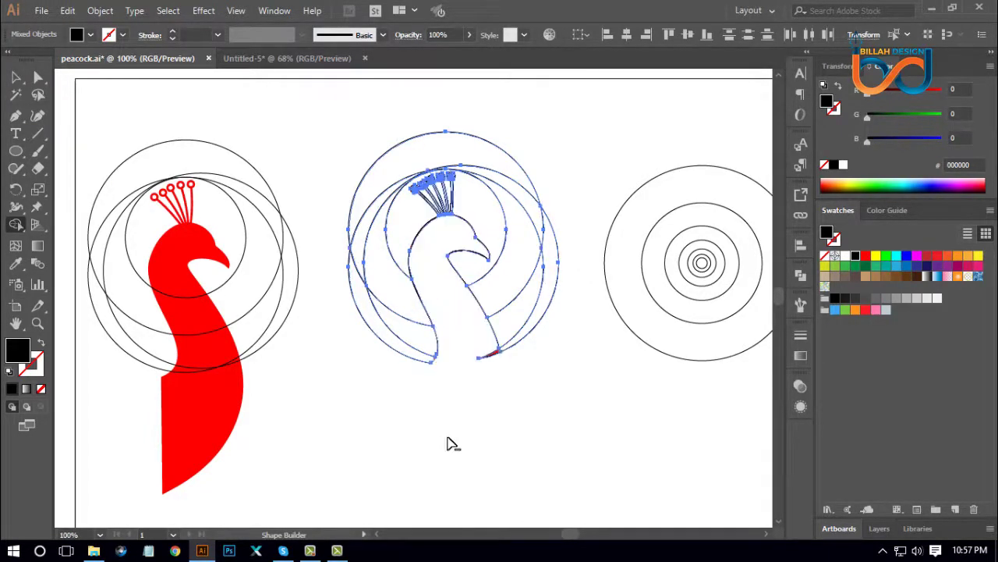
{"action": "left_click", "coordinate": [490, 355], "text": "alt"}
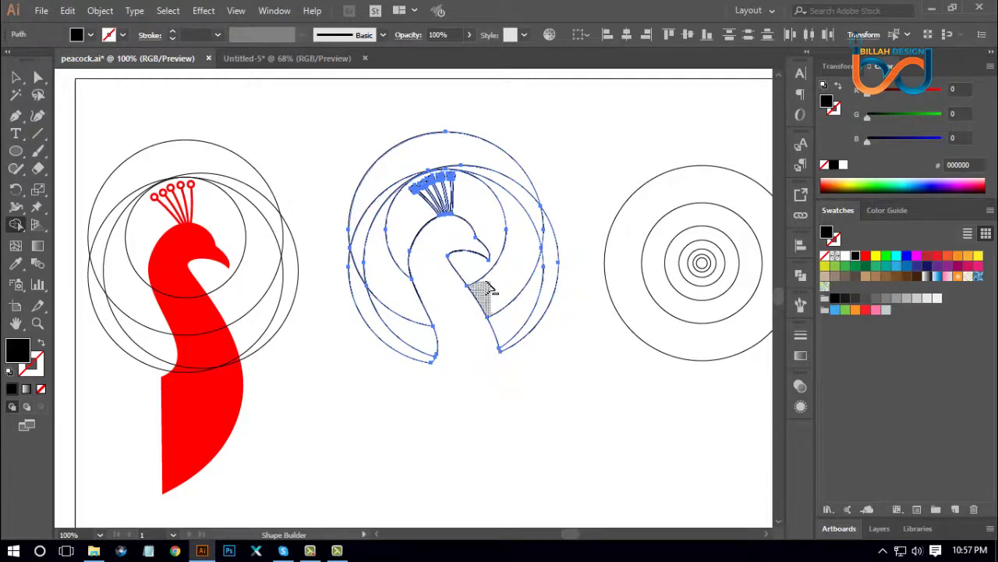
- With Shape Builder, fill the small circle around the head and crest in black and remove the crescents outside the emblem's outline
{"action": "left_click", "coordinate": [477, 215]}
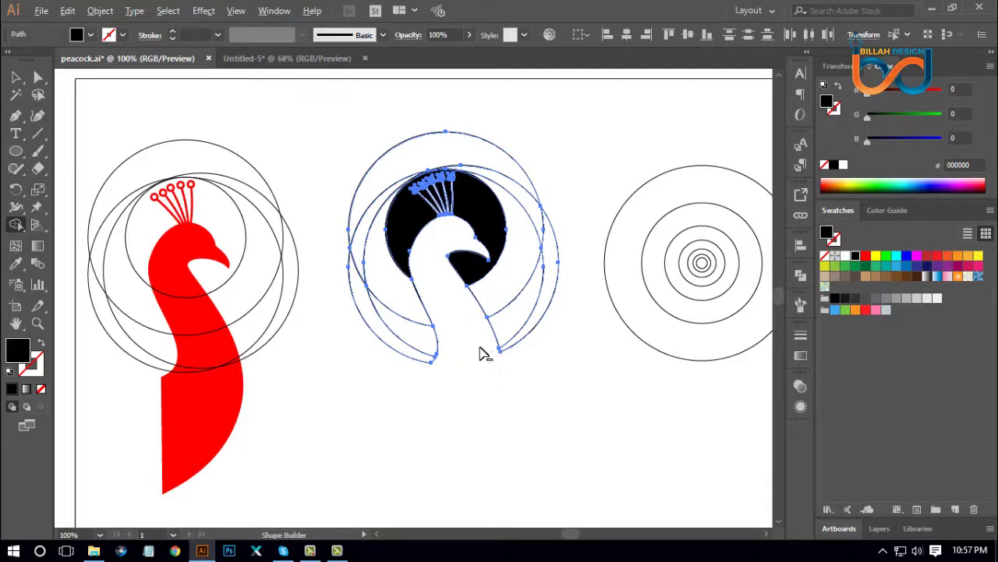
{"action": "mouse_move", "coordinate": [483, 352]}
{"action": "left_mouse_down"}
{"action": "mouse_move", "coordinate": [575, 308]}
{"action": "mouse_move", "coordinate": [571, 281]}
{"action": "left_mouse_up"}
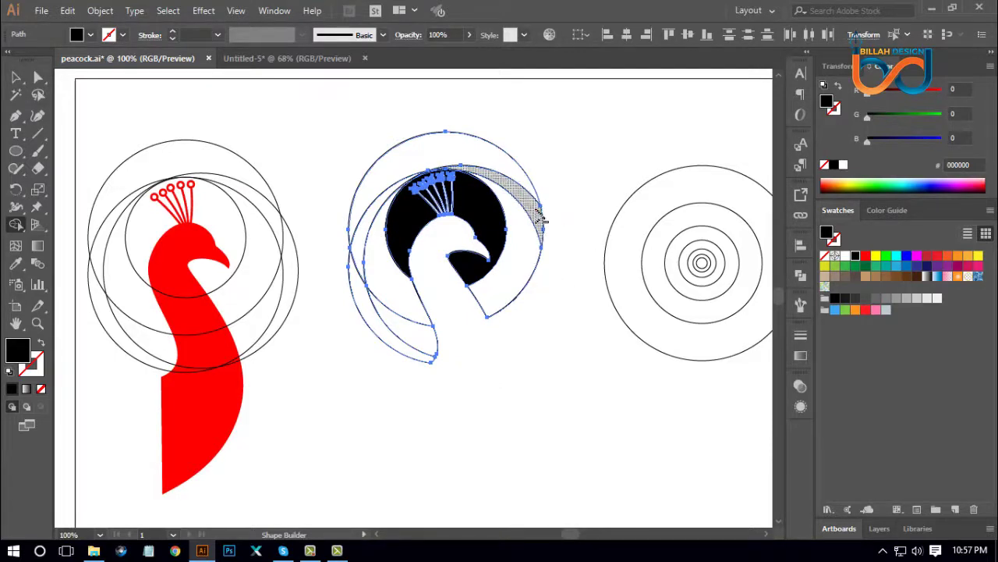
{"action": "left_click_drag", "start_coordinate": [542, 216], "coordinate": [541, 151]}
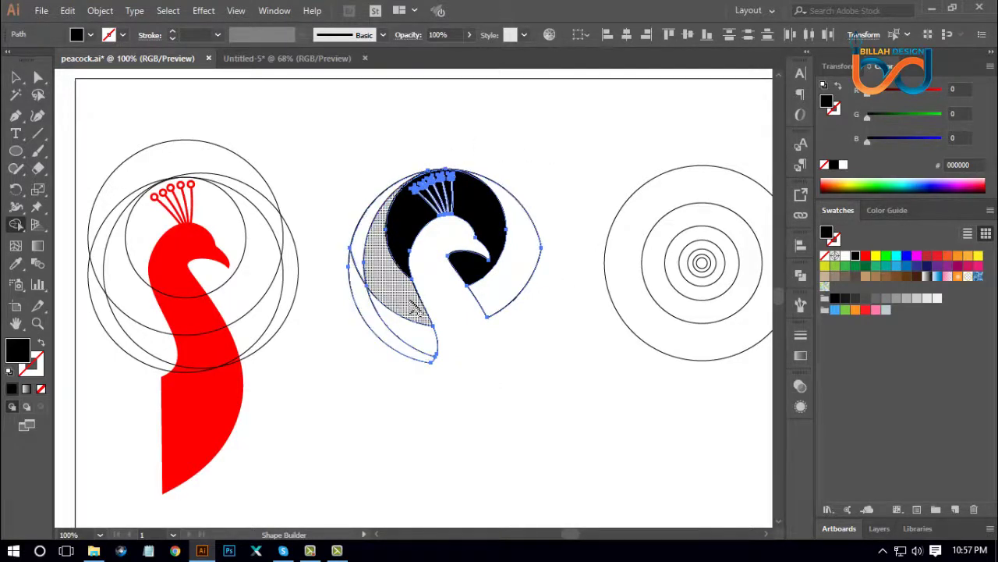
- Merge the crescent regions behind the neck and in front of the beak into solid black shapes, then deselect the artwork
{"action": "left_click_drag", "start_coordinate": [388, 283], "coordinate": [414, 331]}
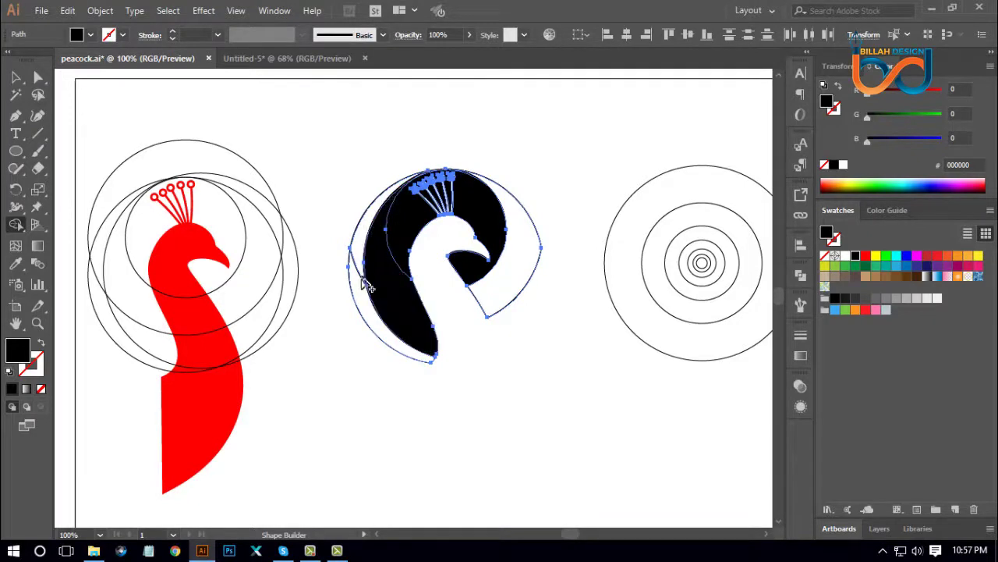
{"action": "left_click_drag", "start_coordinate": [357, 275], "coordinate": [383, 319]}
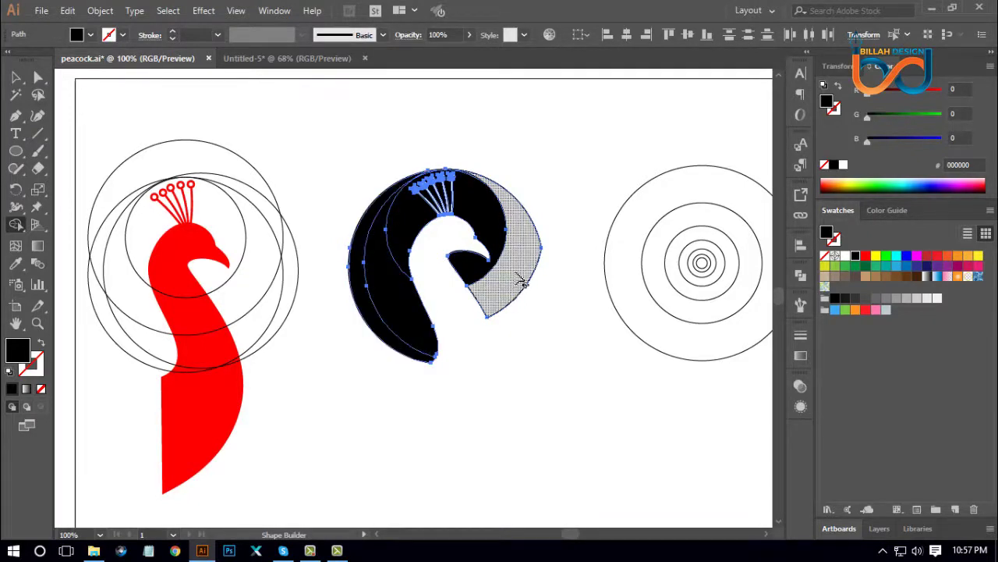
{"action": "left_click_drag", "start_coordinate": [519, 281], "coordinate": [527, 232]}
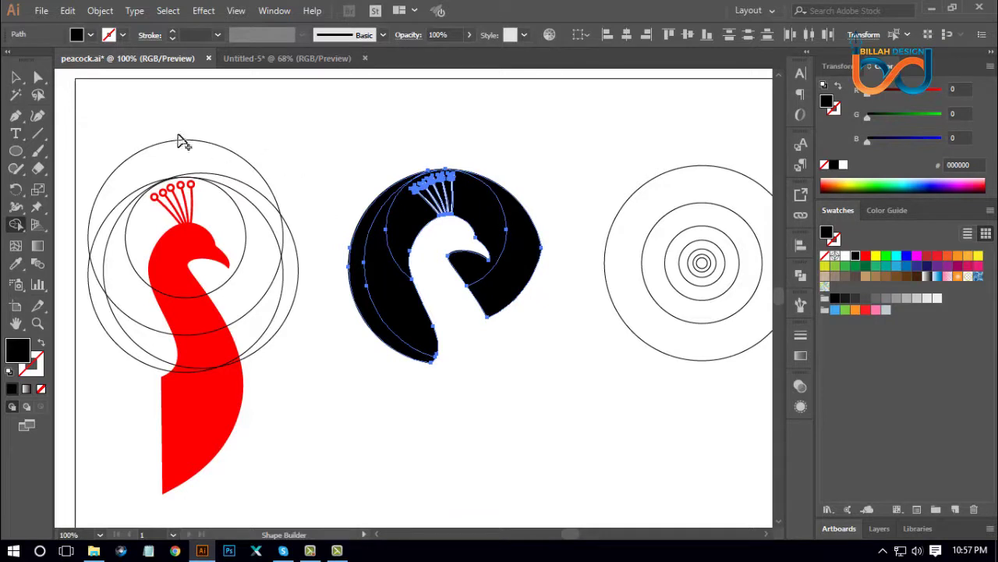
{"action": "left_click", "coordinate": [37, 76]}
{"action": "left_click", "coordinate": [275, 154]}
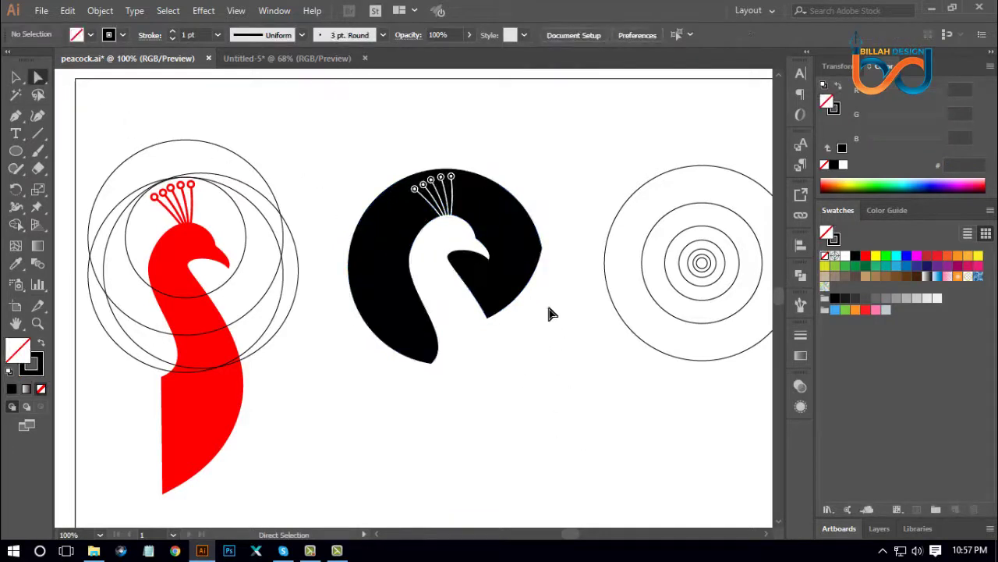
- Give the inner circle of the second crest feather tip from the left a black fill and no stroke
{"action": "key", "text": "ctrl+plus"}
{"action": "key", "text": "ctrl+plus"}
{"action": "key", "text": "ctrl+plus"}
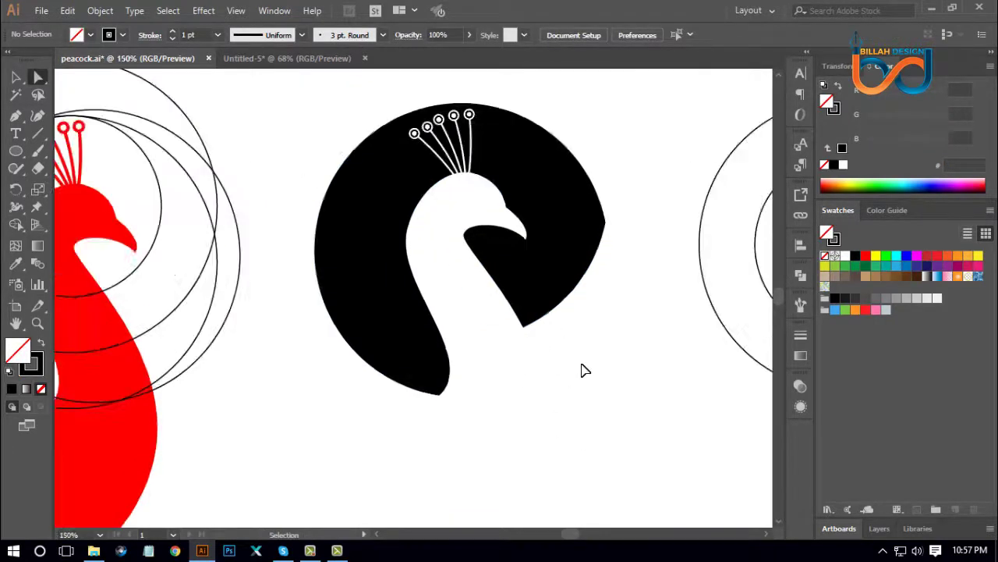
{"action": "left_click_drag", "start_coordinate": [496, 113], "coordinate": [487, 287]}
{"action": "scroll", "coordinate": [487, 288], "scroll_direction": "up", "scroll_amount": 2}
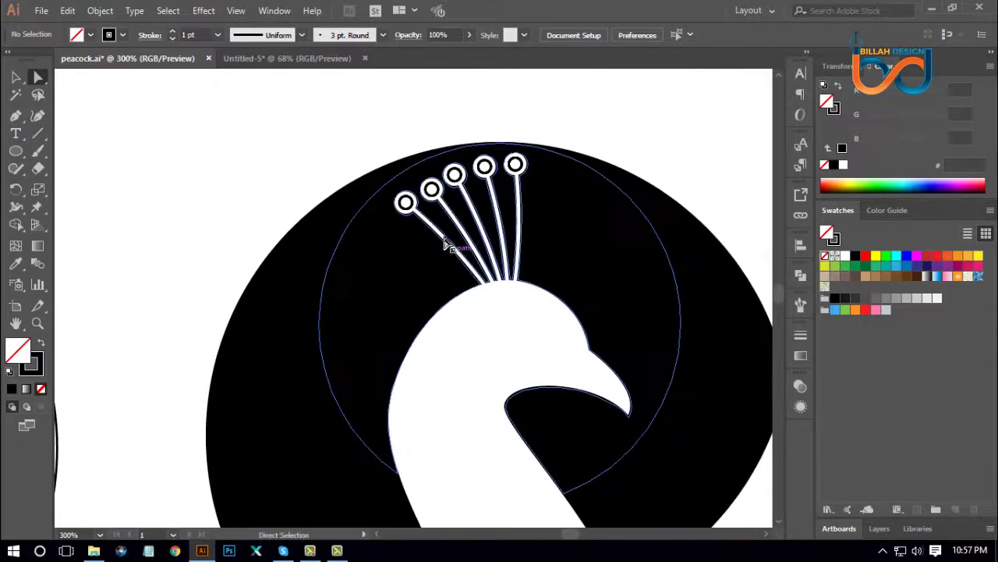
{"action": "left_click", "coordinate": [433, 190]}
{"action": "left_click", "coordinate": [489, 344]}
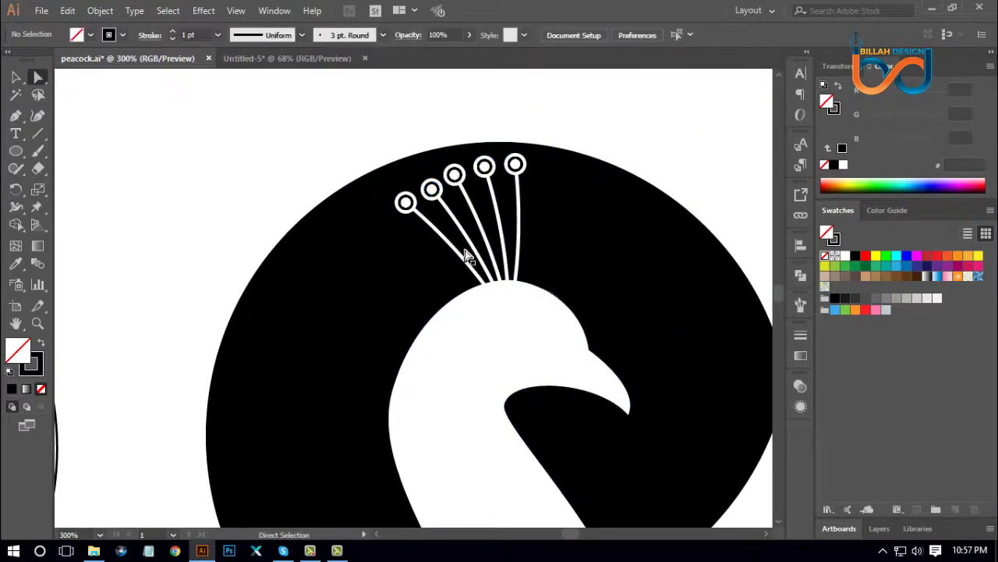
{"action": "left_click", "coordinate": [438, 189]}
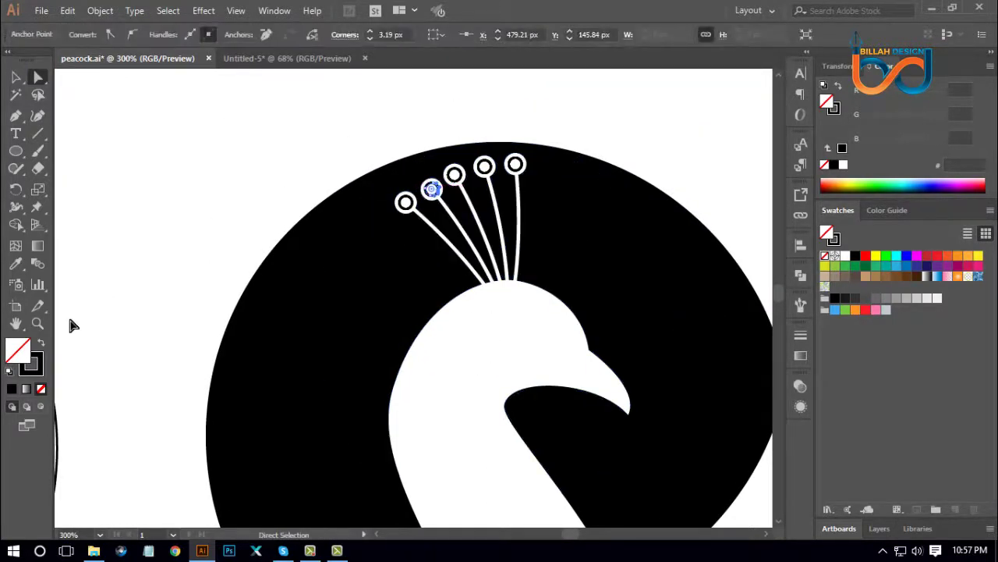
{"action": "left_click", "coordinate": [43, 345]}
{"action": "left_click", "coordinate": [142, 201]}
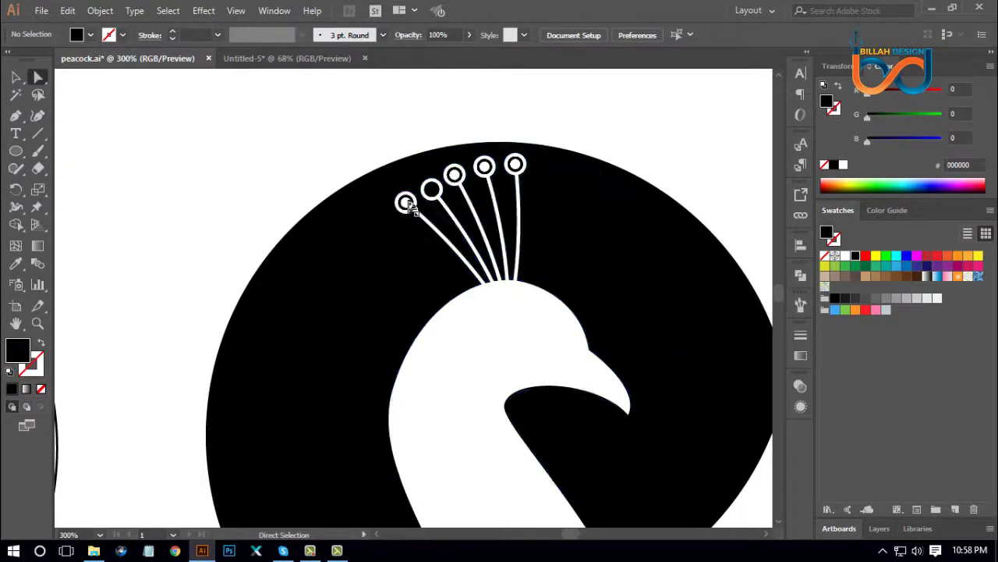
- Give the inner circles of the first and third crest feather tips from the left a black fill and no stroke
{"action": "left_click", "coordinate": [410, 202]}
{"action": "left_click", "coordinate": [42, 345]}
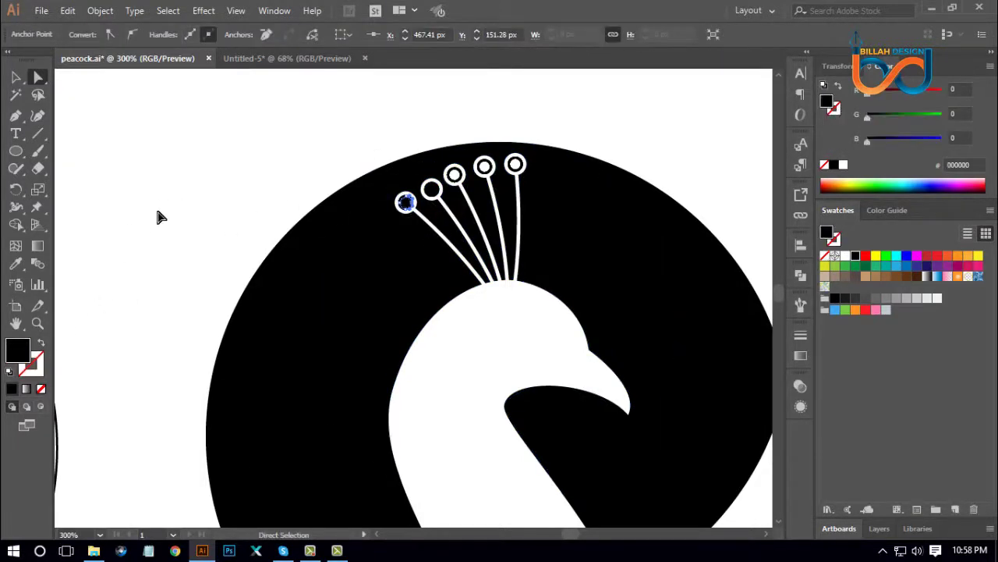
{"action": "left_click", "coordinate": [156, 216]}
{"action": "left_click", "coordinate": [455, 173]}
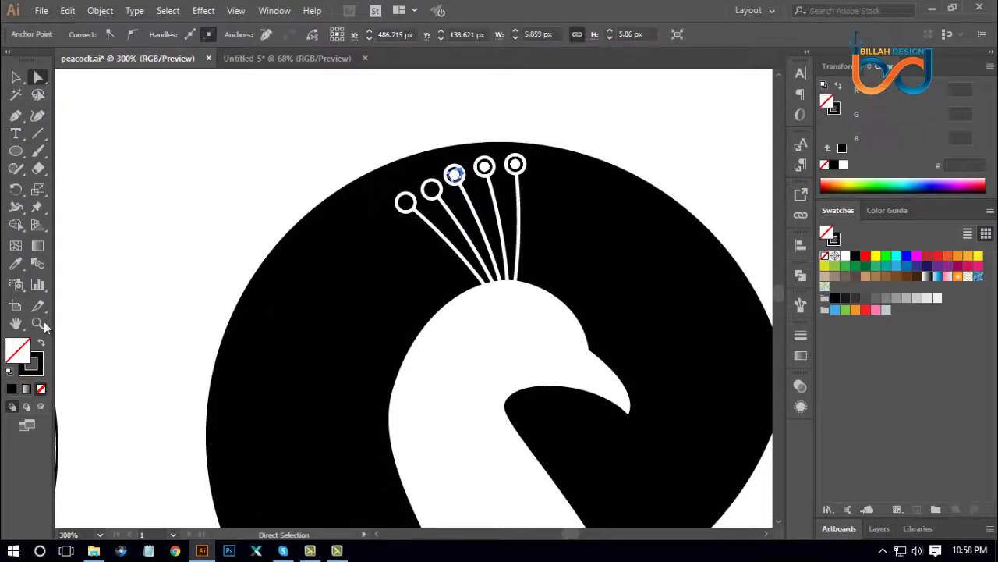
{"action": "left_click", "coordinate": [43, 345]}
{"action": "left_click", "coordinate": [156, 234]}
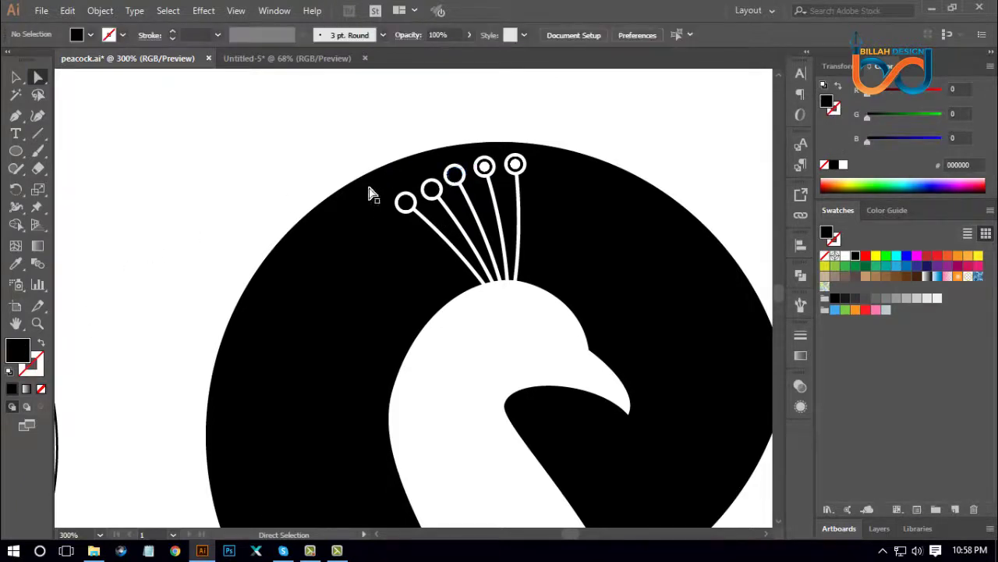
- Give the inner circles of the two rightmost crest feather tips a black fill and no stroke
{"action": "left_click", "coordinate": [515, 164]}
{"action": "left_click", "coordinate": [43, 345]}
{"action": "left_click", "coordinate": [143, 234]}
{"action": "left_click", "coordinate": [484, 166]}
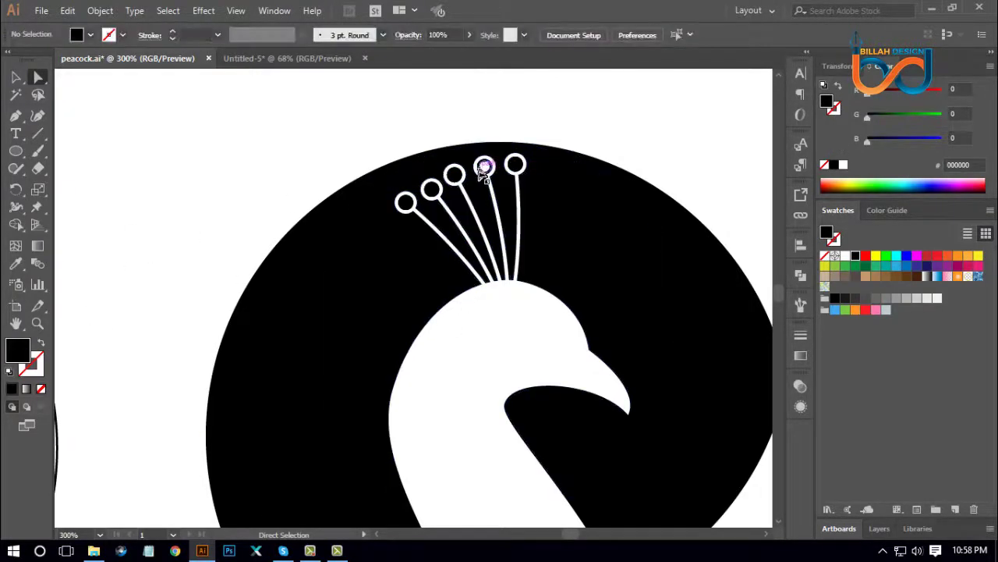
{"action": "left_click", "coordinate": [43, 346]}
{"action": "left_click", "coordinate": [129, 244]}
- Round the pointed corner on the outer edge of the black shape in front of the beak as far as possible
{"action": "key", "text": "ctrl+minus"}
{"action": "key", "text": "ctrl+minus"}
{"action": "key", "text": "ctrl+minus"}
{"action": "key", "text": "ctrl+minus"}
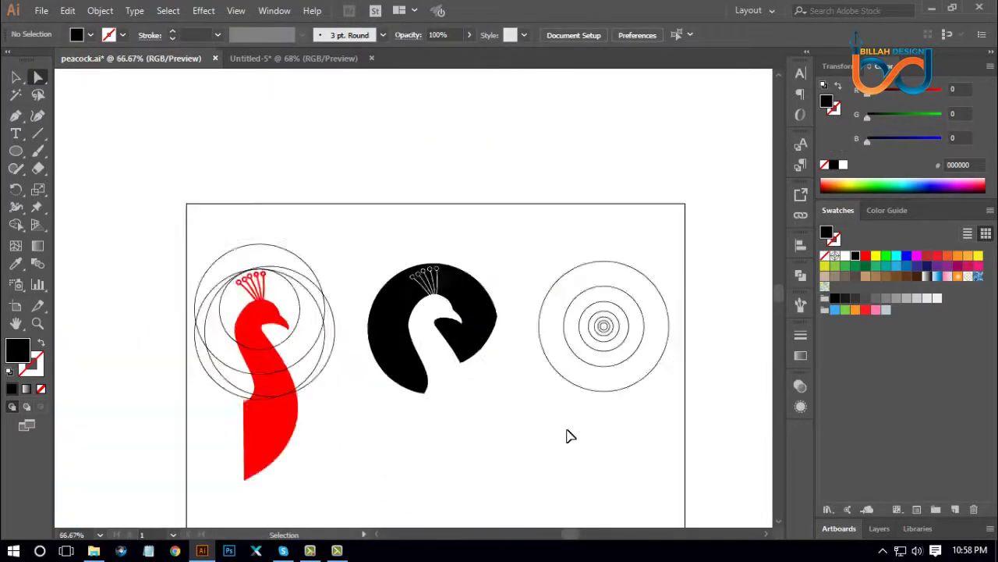
{"action": "key", "text": "ctrl+plus"}
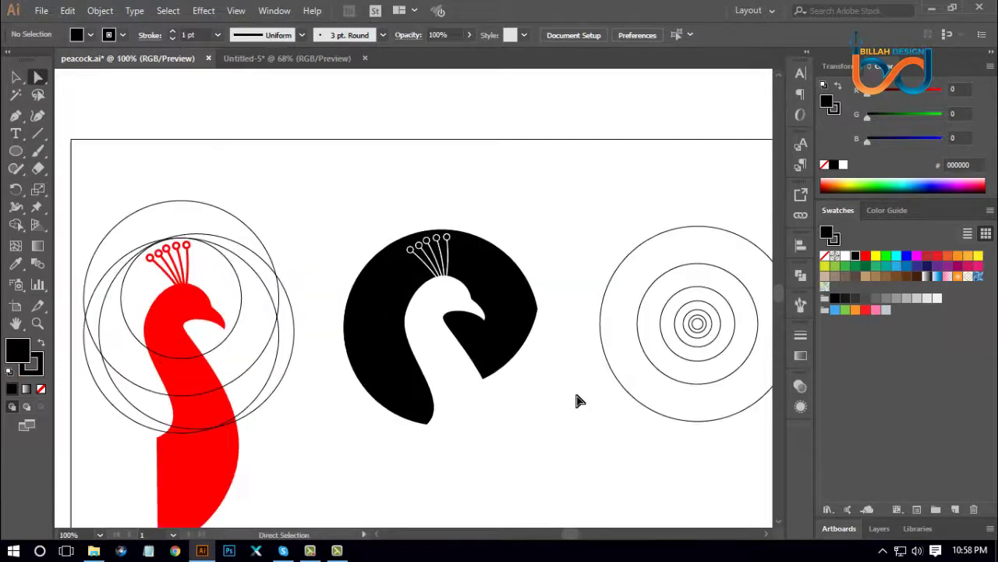
{"action": "left_click", "coordinate": [549, 326]}
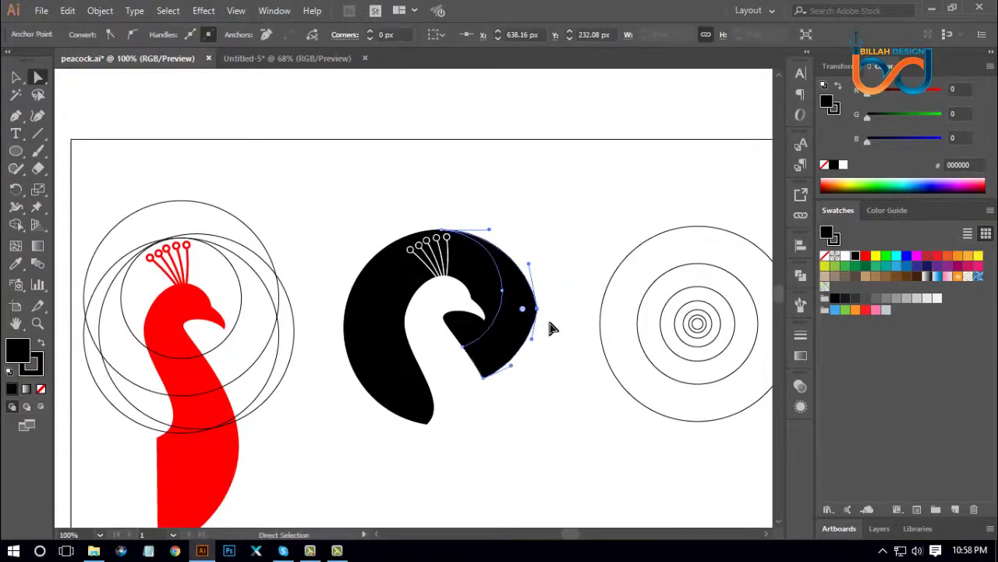
{"action": "left_click", "coordinate": [550, 349]}
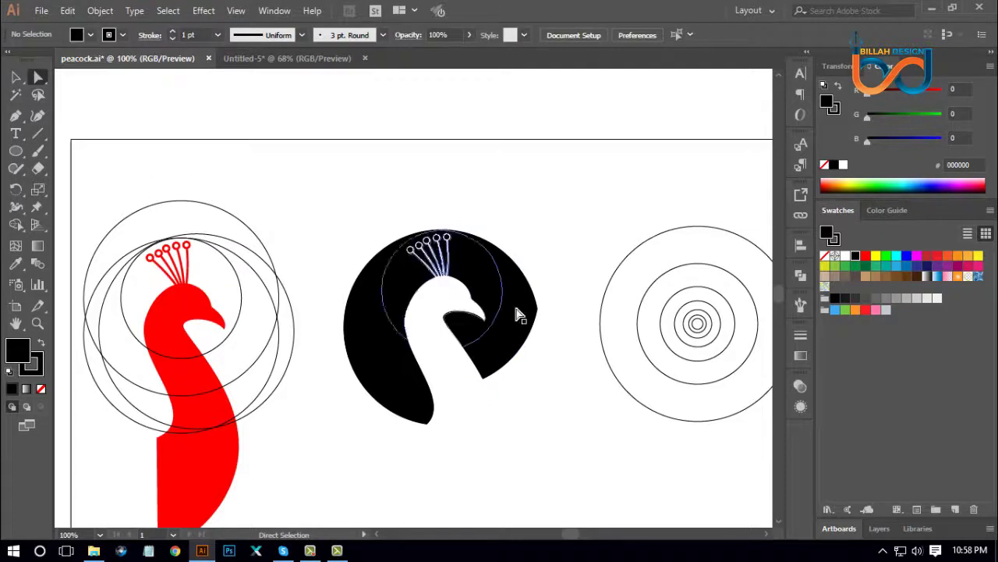
{"action": "left_click", "coordinate": [537, 311]}
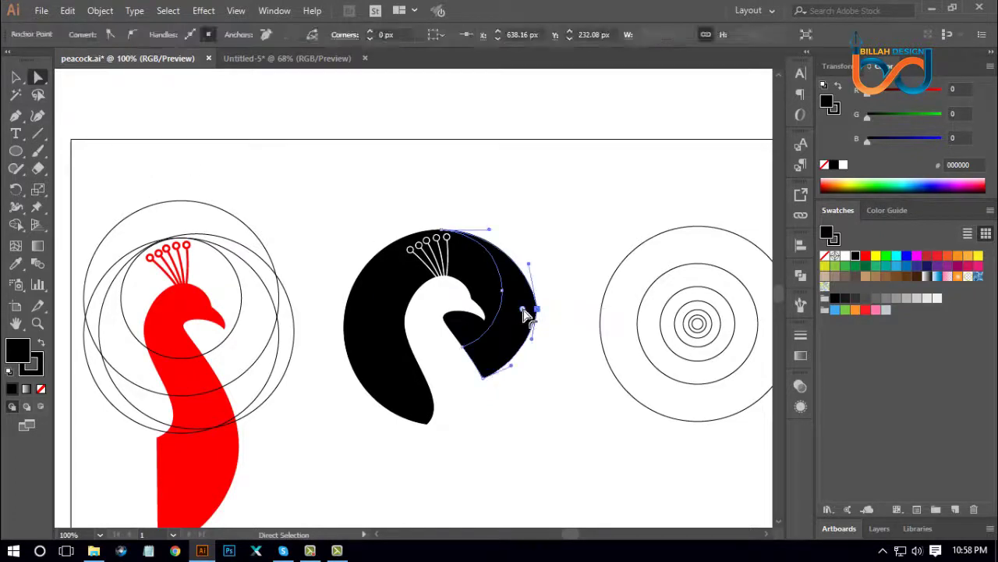
{"action": "left_click_drag", "start_coordinate": [521, 313], "coordinate": [450, 323]}
{"action": "left_click", "coordinate": [517, 425]}
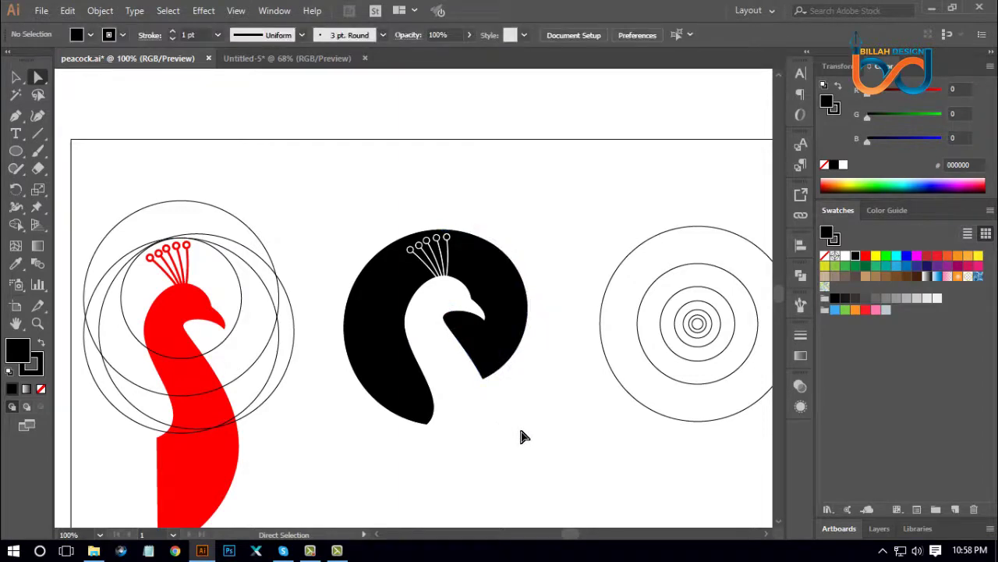
- Select the whole black peacock emblem and remove the stroke from all its shapes
{"action": "left_click", "coordinate": [417, 395]}
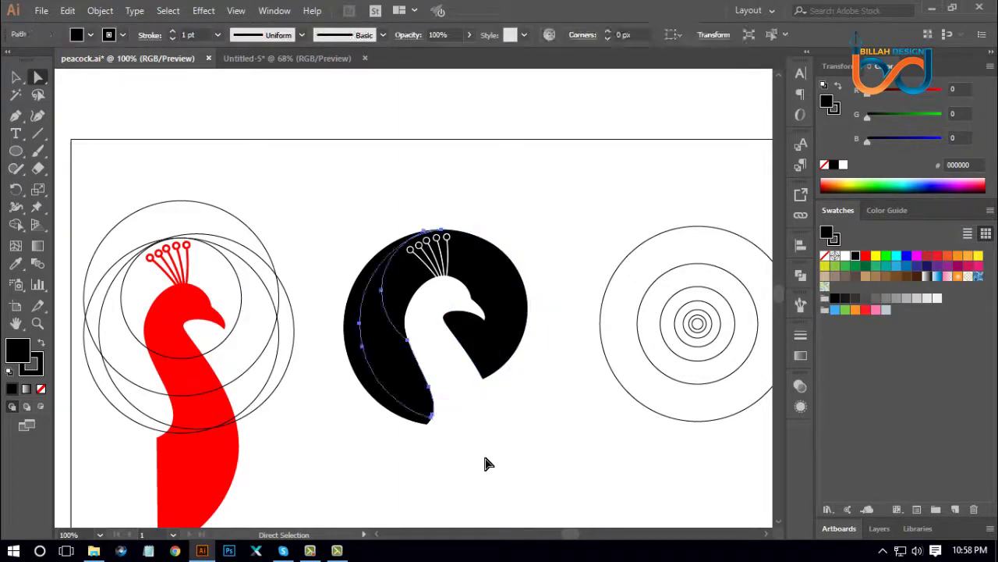
{"action": "left_click", "coordinate": [486, 463]}
{"action": "left_click", "coordinate": [391, 393]}
{"action": "left_click", "coordinate": [484, 431]}
{"action": "left_click_drag", "start_coordinate": [340, 192], "coordinate": [548, 438]}
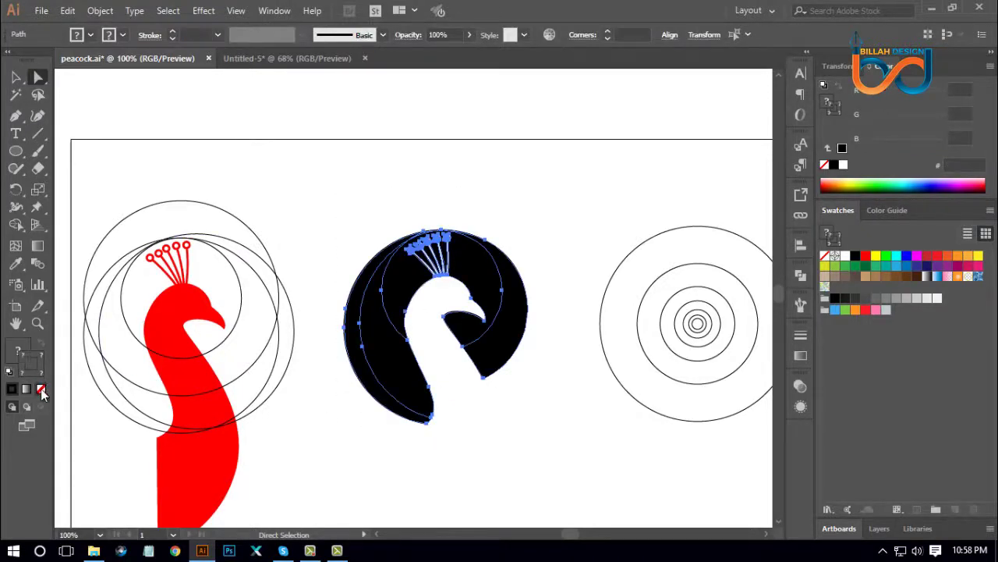
{"action": "left_click", "coordinate": [558, 422]}
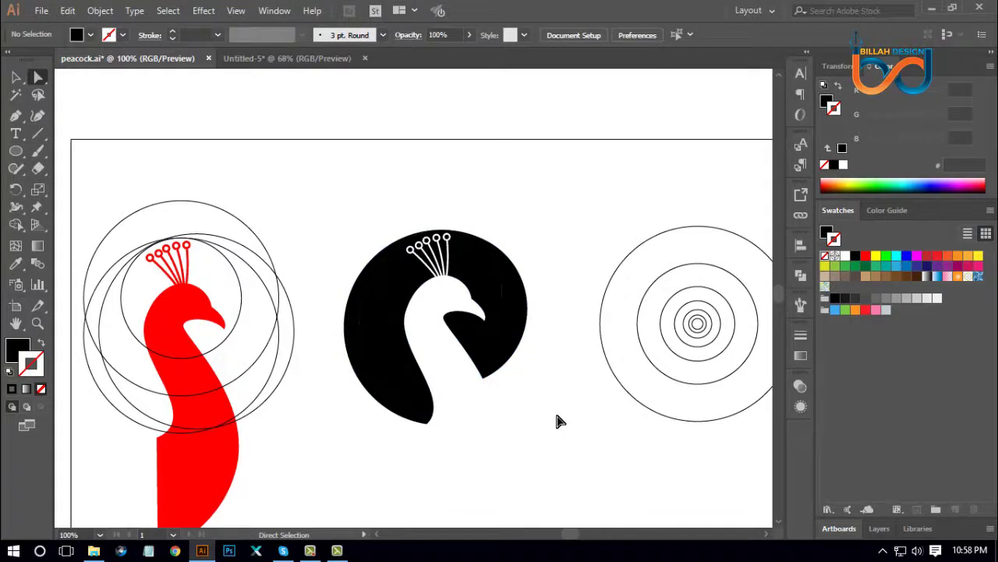
- Fill the outermost crescent behind the neck with light blue 6DC2FF and no stroke
{"action": "key", "text": "ctrl+equal"}
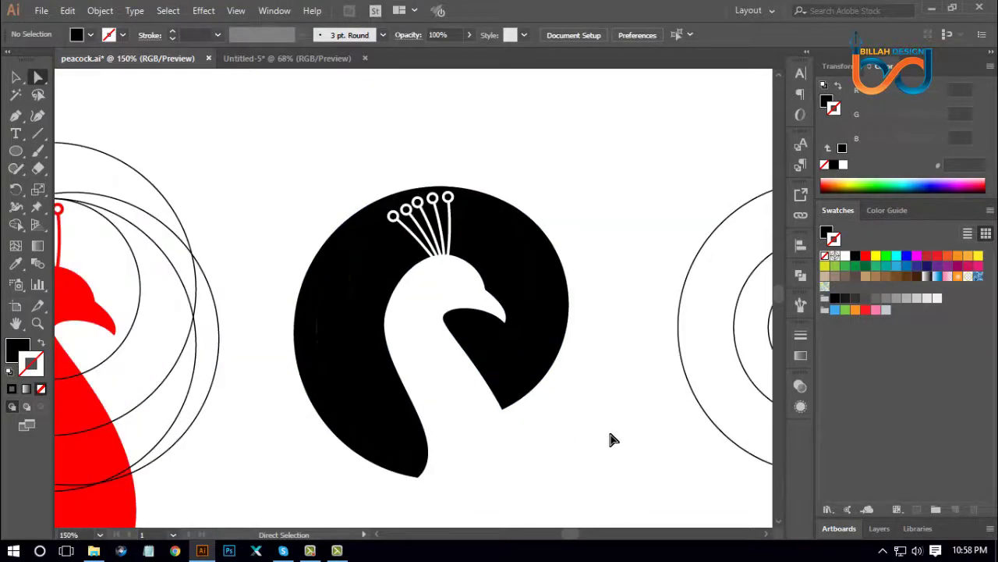
{"action": "left_click", "coordinate": [333, 415]}
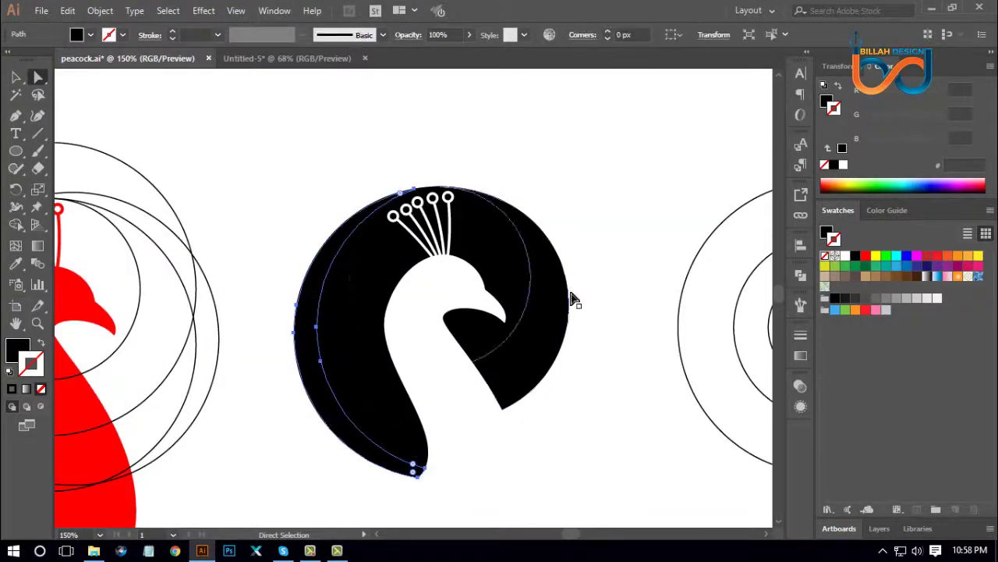
{"action": "left_click", "coordinate": [907, 256]}
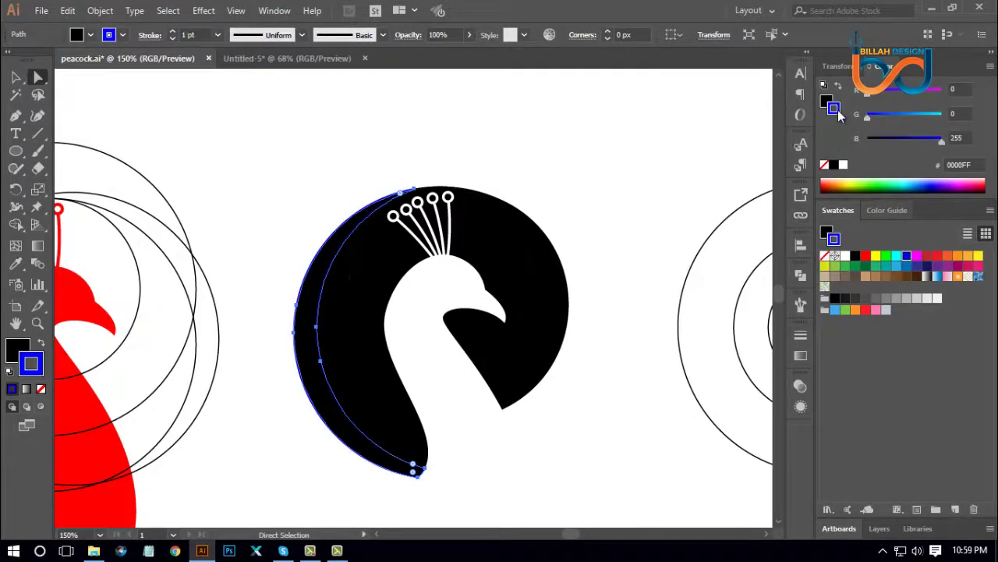
{"action": "left_click", "coordinate": [833, 239]}
{"action": "left_click", "coordinate": [923, 116]}
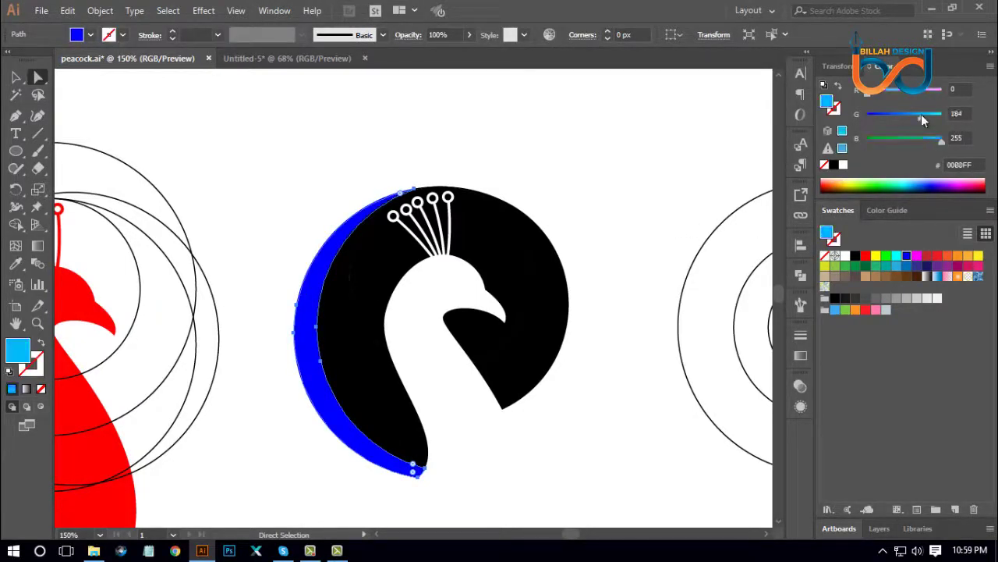
{"action": "left_click_drag", "start_coordinate": [892, 92], "coordinate": [904, 89]}
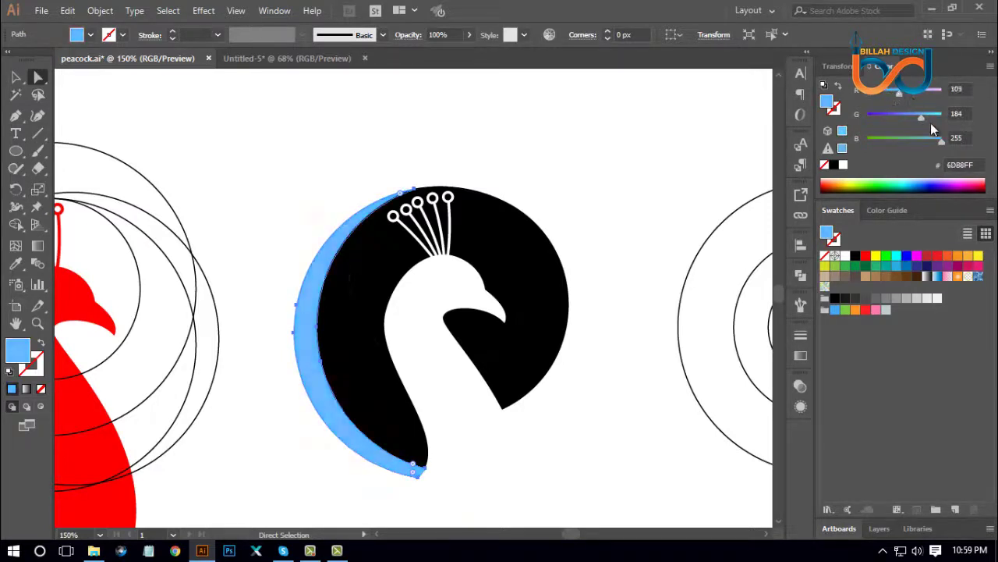
{"action": "left_click", "coordinate": [924, 114]}
{"action": "left_click", "coordinate": [632, 353]}
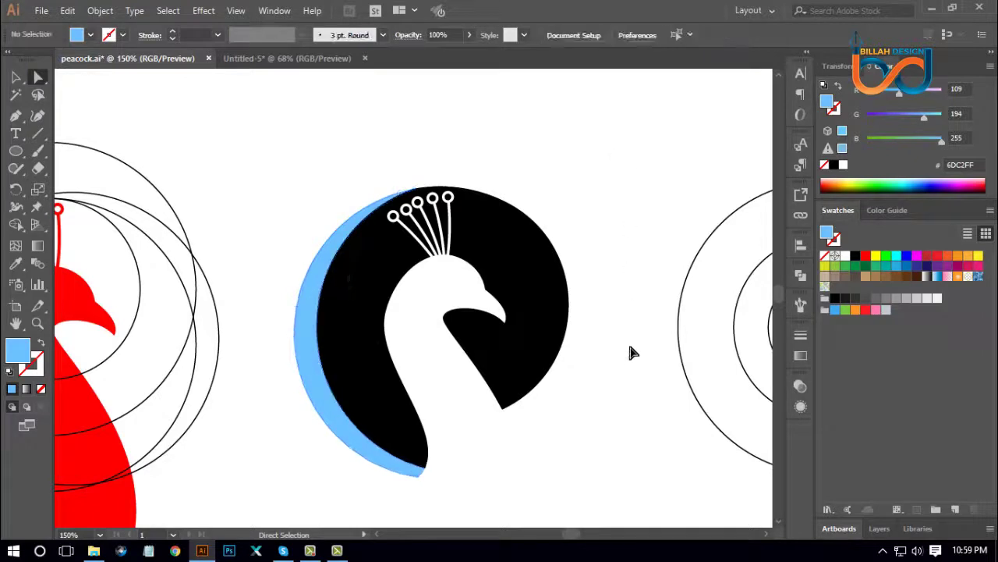
- Copy the light blue fill onto the neighbouring band behind the neck and lower its green value to 126, giving 6D7EFF
{"action": "left_click", "coordinate": [355, 275]}
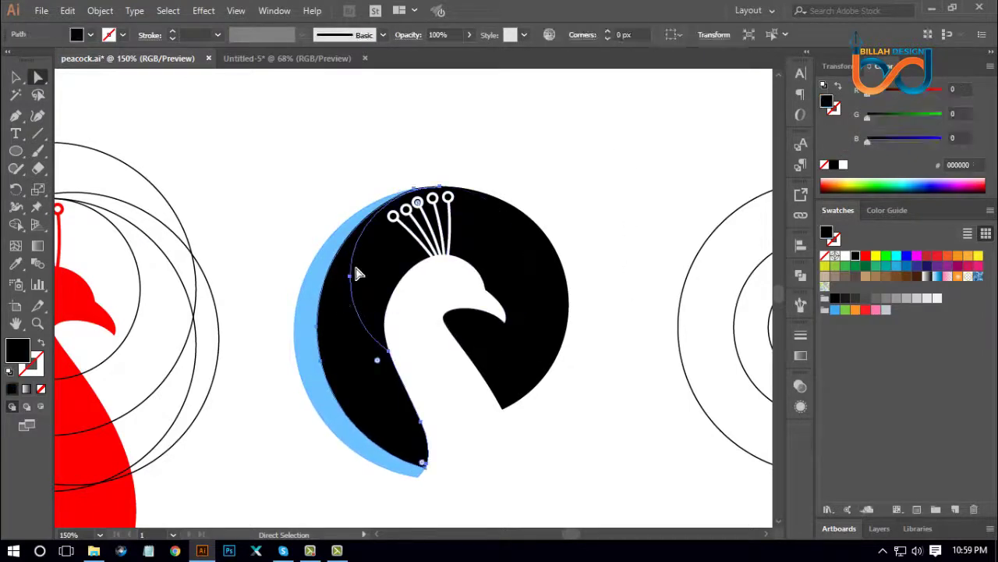
{"action": "left_click", "coordinate": [16, 263]}
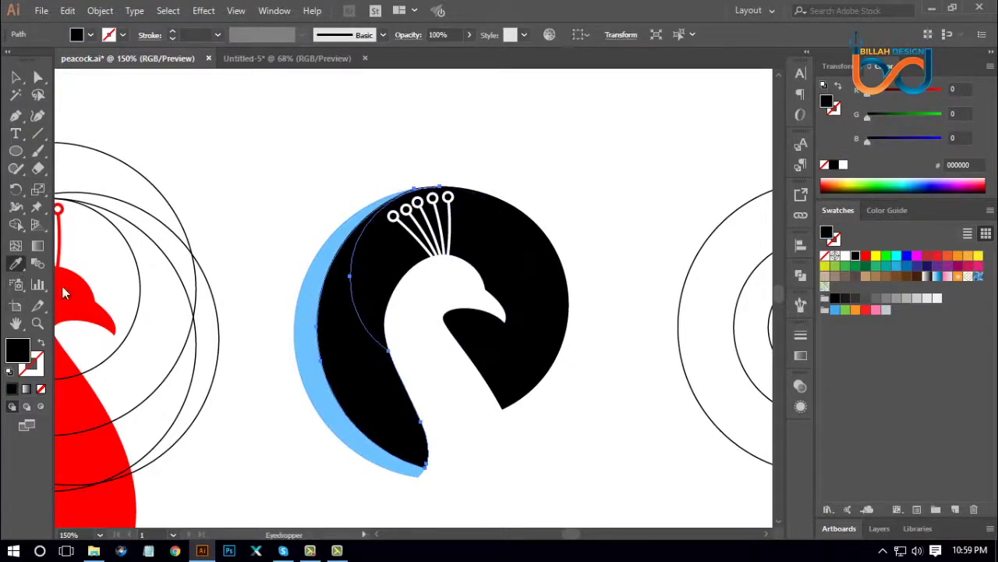
{"action": "left_click", "coordinate": [309, 334]}
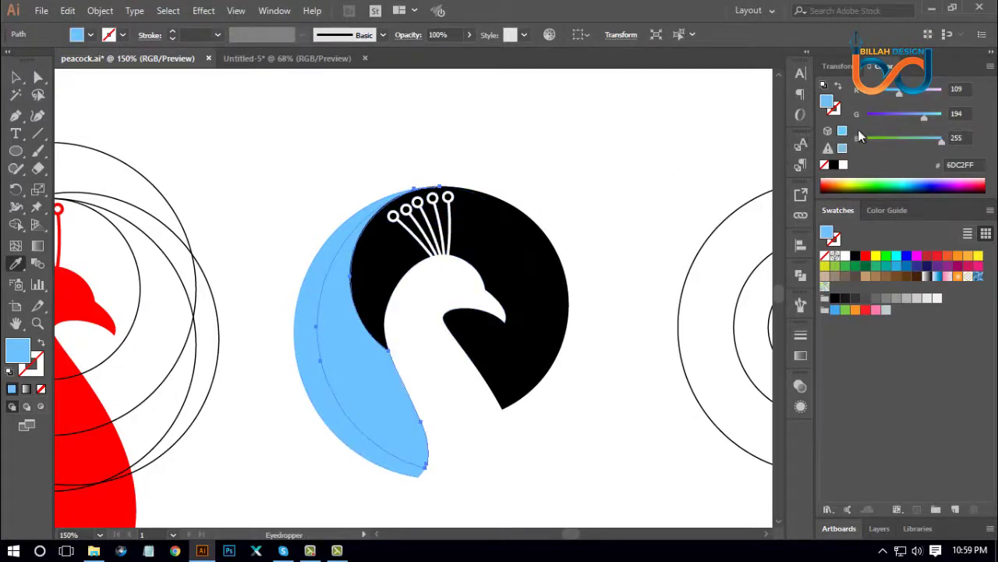
{"action": "left_click_drag", "start_coordinate": [910, 114], "coordinate": [898, 114]}
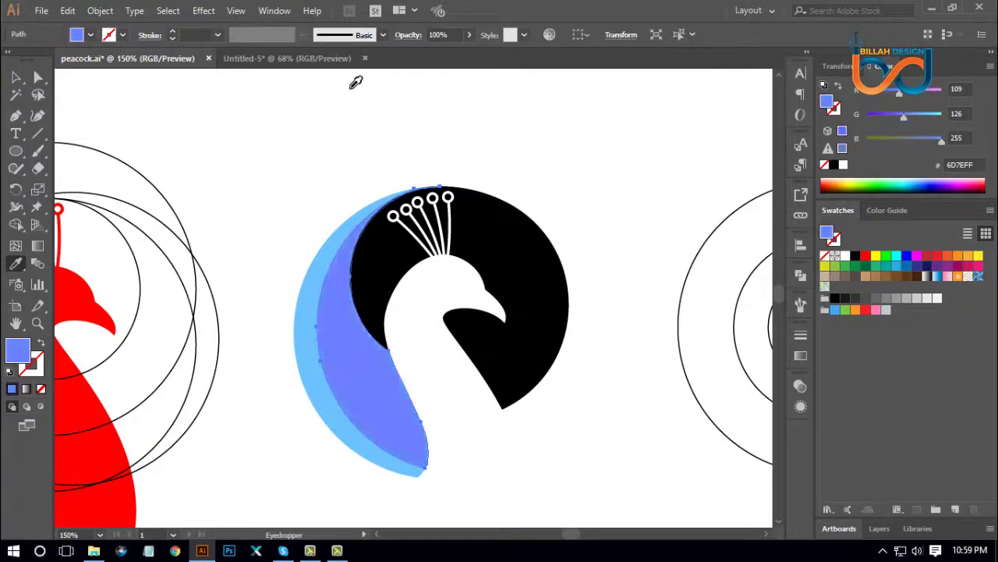
- Copy the 6D7EFF fill onto the black circle around the head, then set red to 31 and green to 46, giving 1F2EFF
{"action": "left_click", "coordinate": [38, 77]}
{"action": "left_click", "coordinate": [165, 116]}
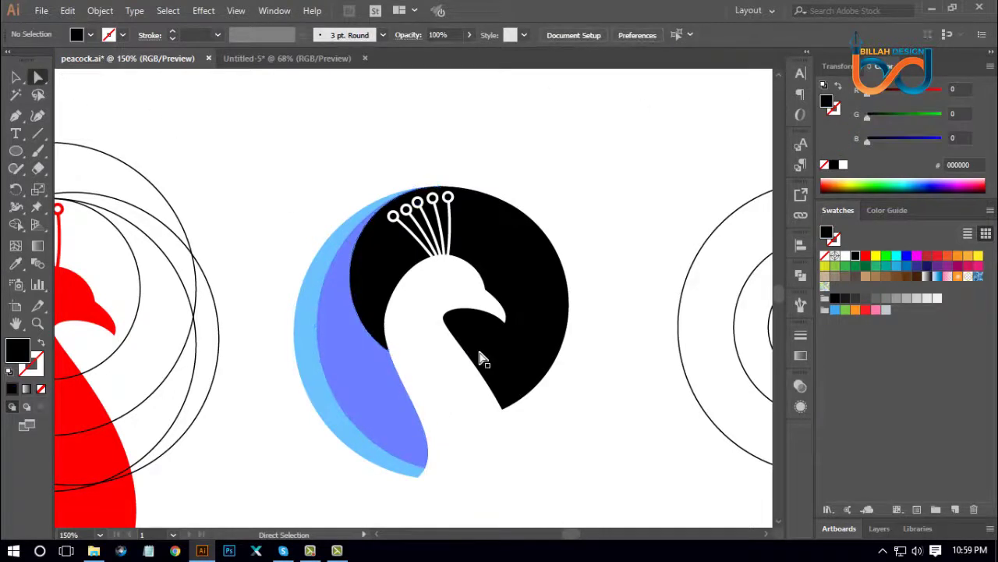
{"action": "left_click", "coordinate": [472, 228]}
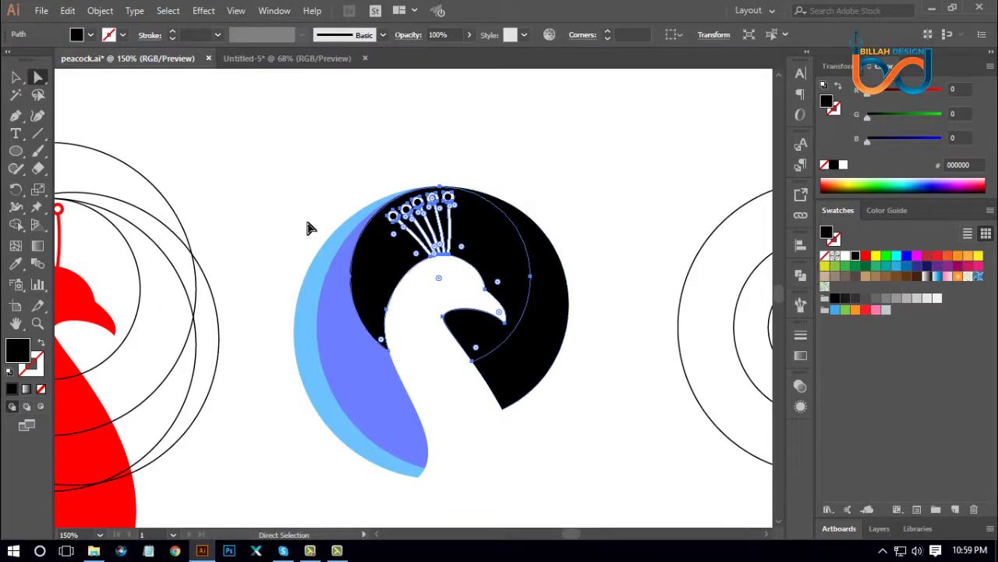
{"action": "left_click", "coordinate": [15, 264]}
{"action": "left_click", "coordinate": [390, 390]}
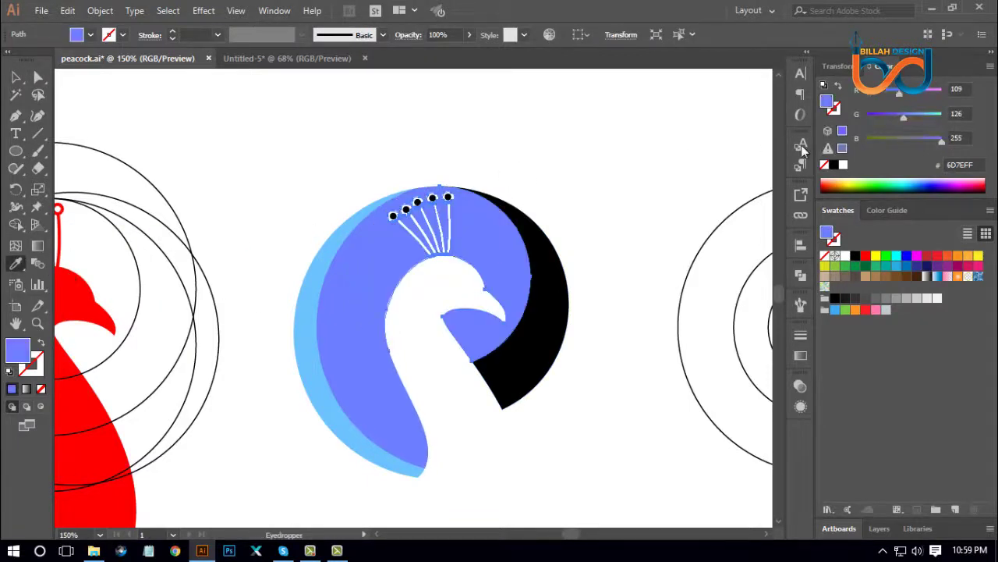
{"action": "left_click", "coordinate": [888, 114]}
{"action": "left_click", "coordinate": [884, 92]}
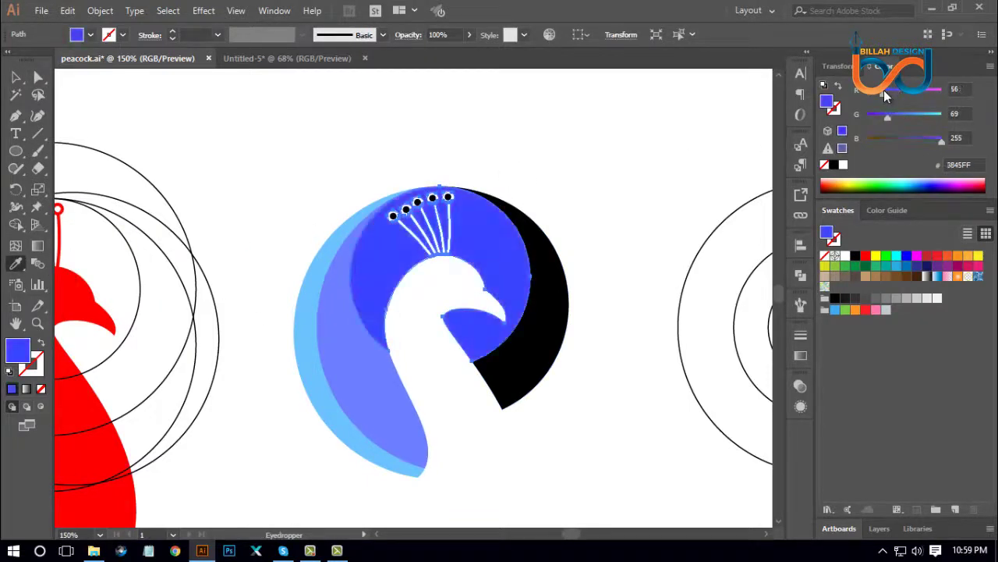
{"action": "left_click", "coordinate": [880, 90]}
{"action": "left_click", "coordinate": [880, 114]}
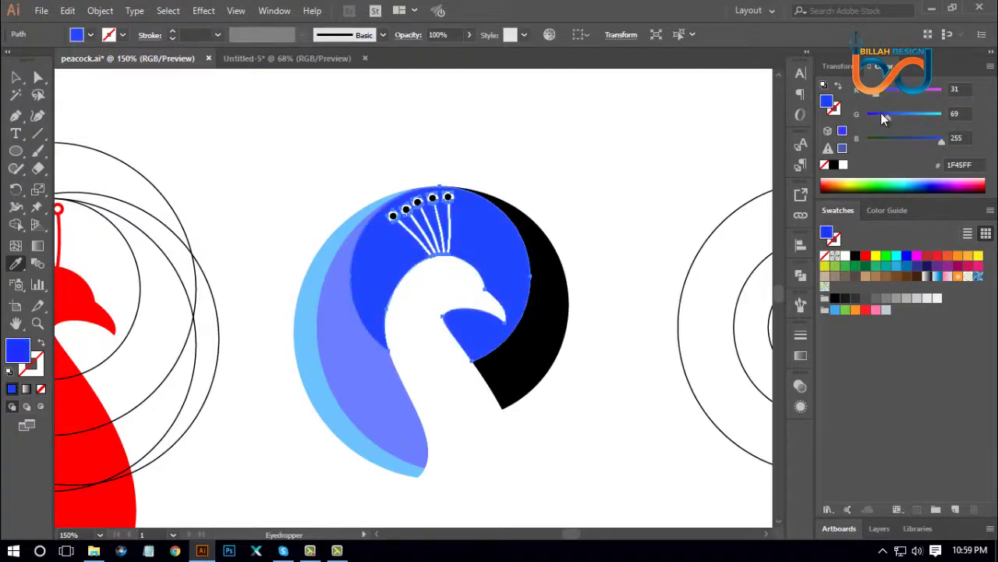
{"action": "left_click", "coordinate": [37, 76]}
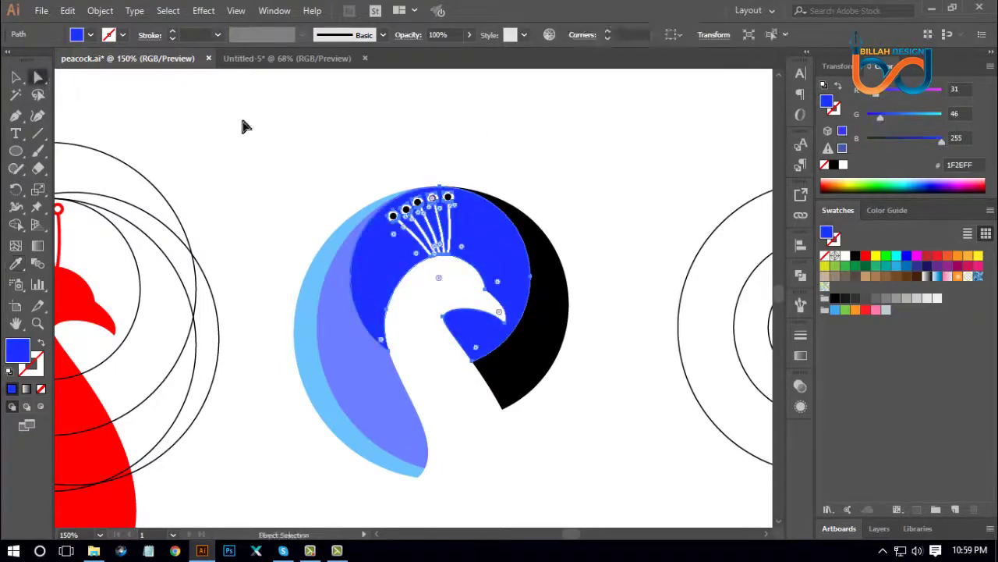
{"action": "left_click", "coordinate": [241, 125]}
- Fill the five black dots inside the crest circles with the deep blue 1F2EFF sampled from the circle around the head
{"action": "key", "text": "ctrl+plus"}
{"action": "key", "text": "ctrl+plus"}
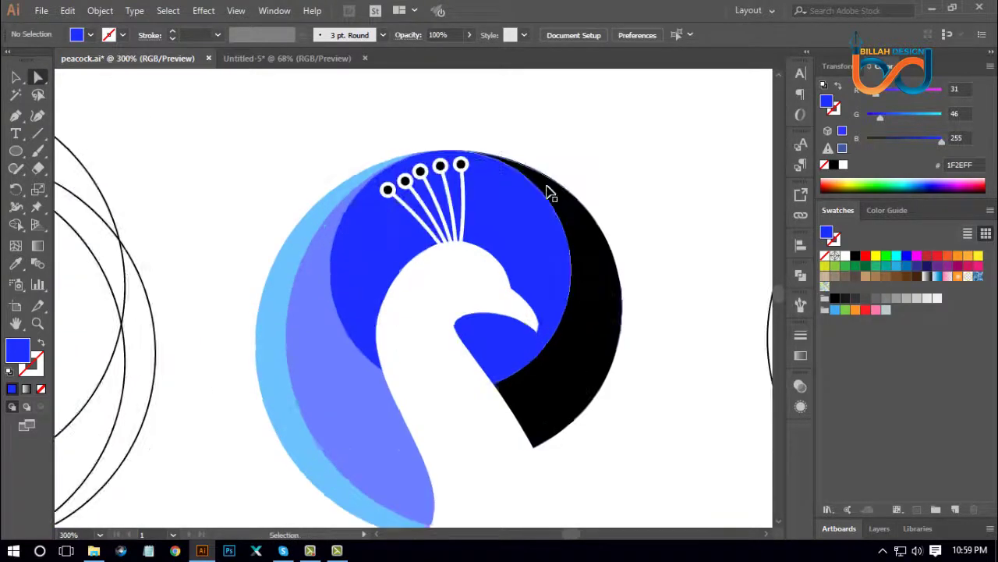
{"action": "left_click_drag", "start_coordinate": [479, 241], "coordinate": [477, 334]}
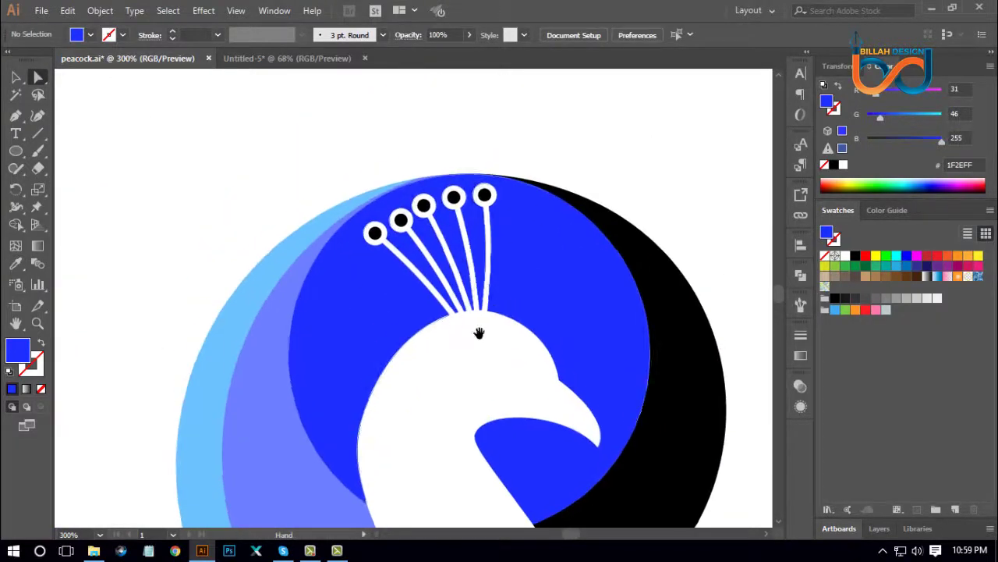
{"action": "left_click", "coordinate": [376, 234]}
{"action": "left_click", "coordinate": [400, 220], "text": "shift"}
{"action": "left_click", "coordinate": [425, 206], "text": "shift"}
{"action": "left_click", "coordinate": [453, 197], "text": "shift"}
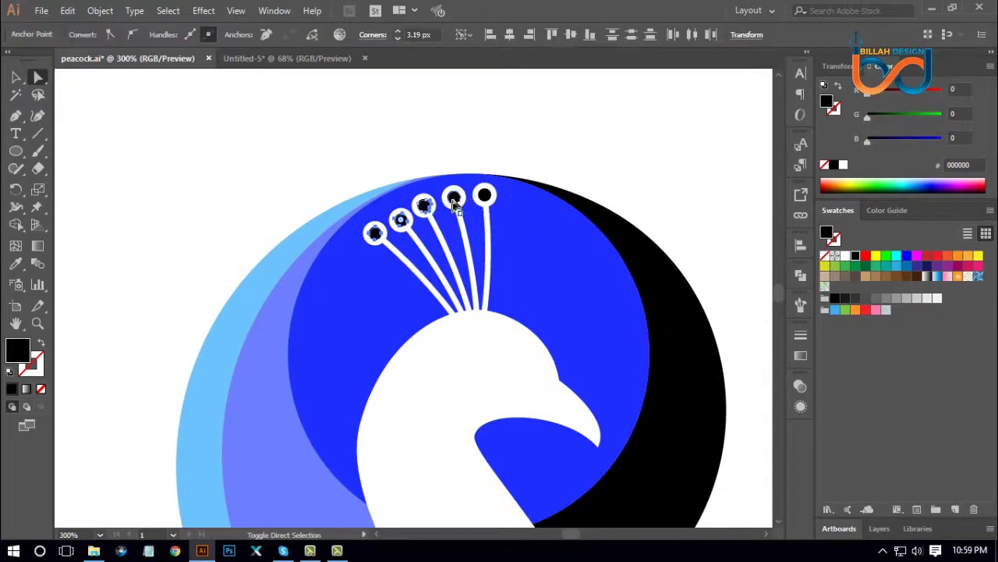
{"action": "left_click", "coordinate": [483, 196], "text": "shift"}
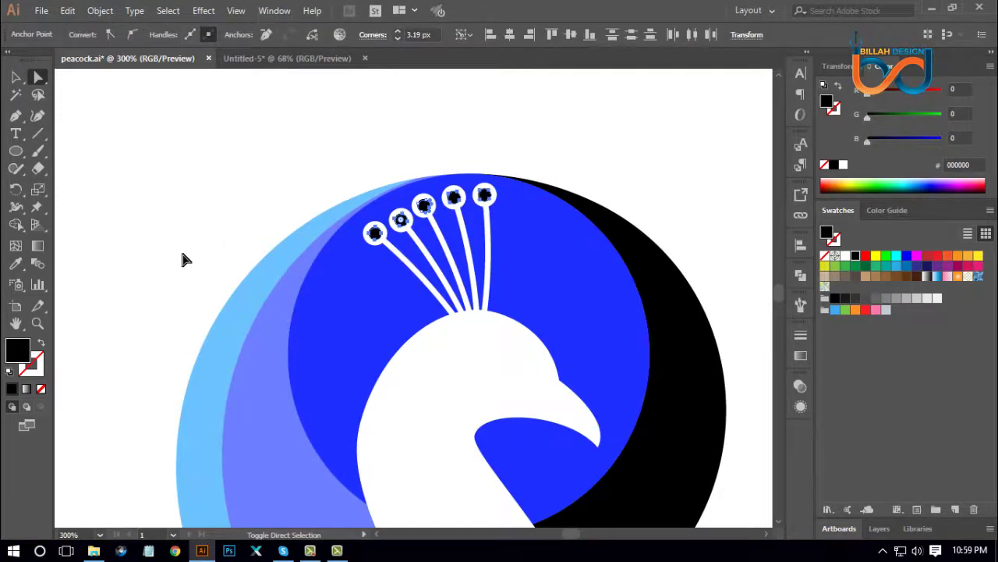
{"action": "left_click", "coordinate": [15, 263]}
{"action": "left_click", "coordinate": [363, 281]}
{"action": "left_click", "coordinate": [37, 76]}
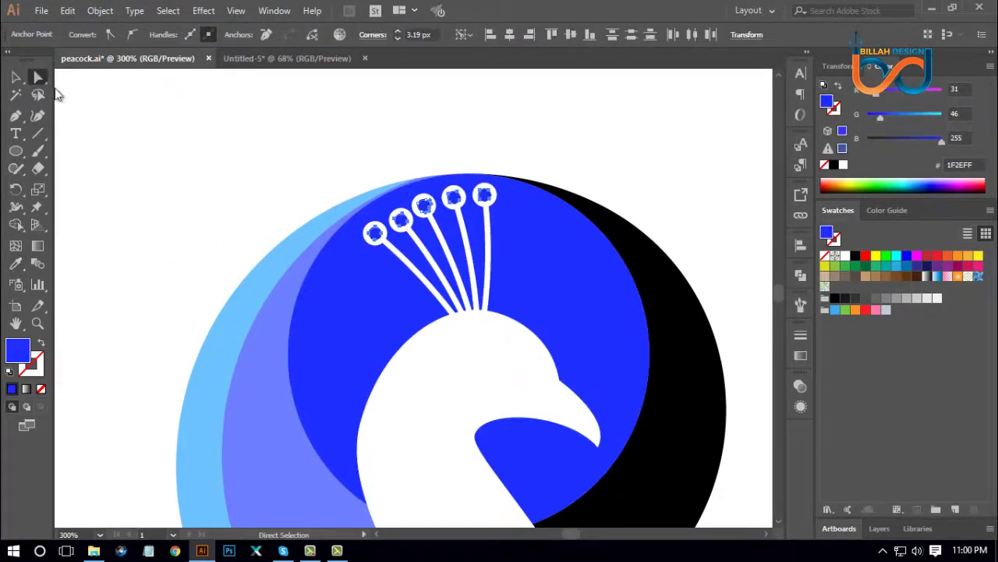
{"action": "left_click", "coordinate": [395, 350]}
- Copy the light blue 6DC2FF fill from the outermost crescent behind the neck onto the black crescent in front of the beak
{"action": "key", "text": "ctrl+minus"}
{"action": "key", "text": "ctrl+minus"}
{"action": "key", "text": "ctrl+minus"}
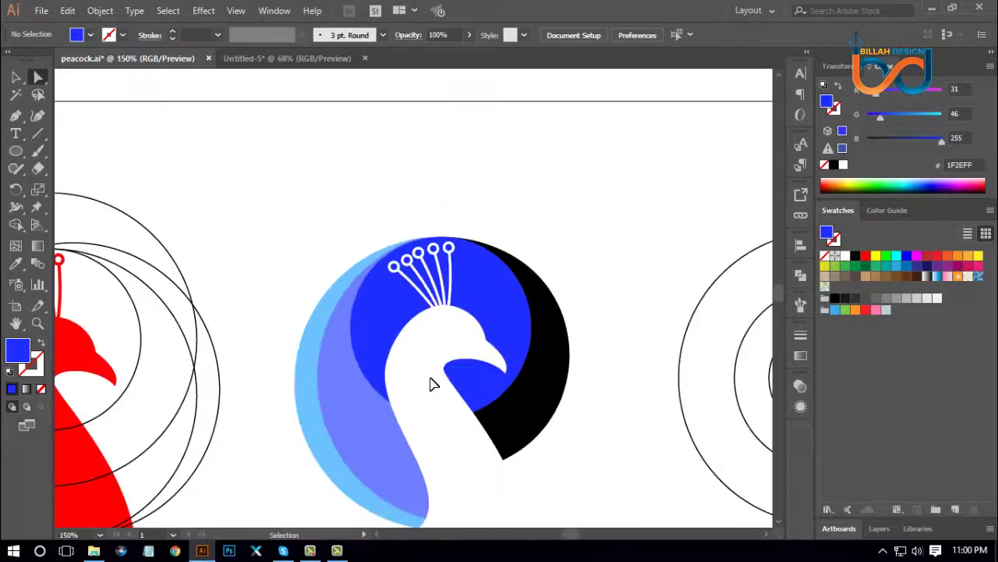
{"action": "left_click_drag", "start_coordinate": [498, 461], "coordinate": [505, 441]}
{"action": "left_click", "coordinate": [509, 375]}
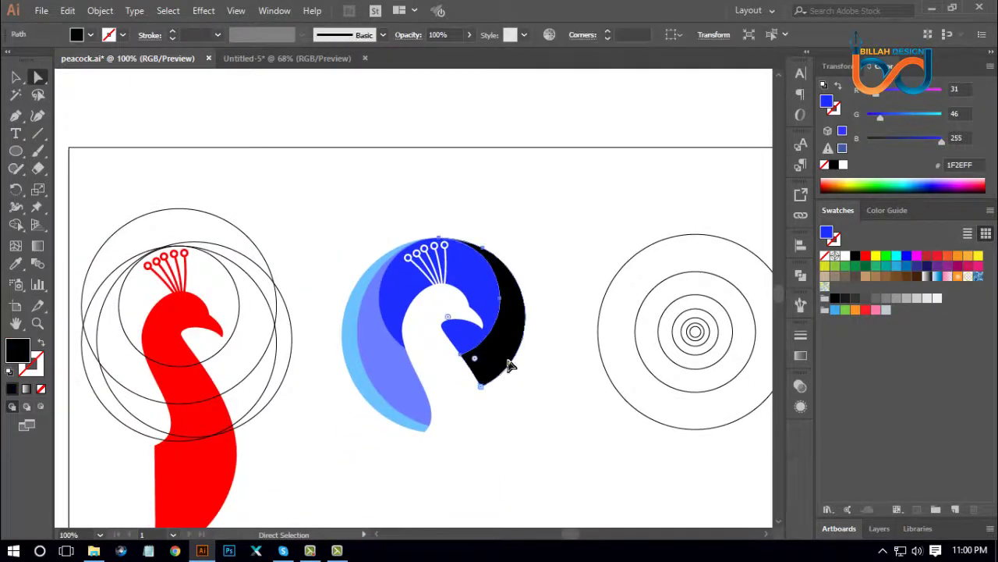
{"action": "key", "text": "i"}
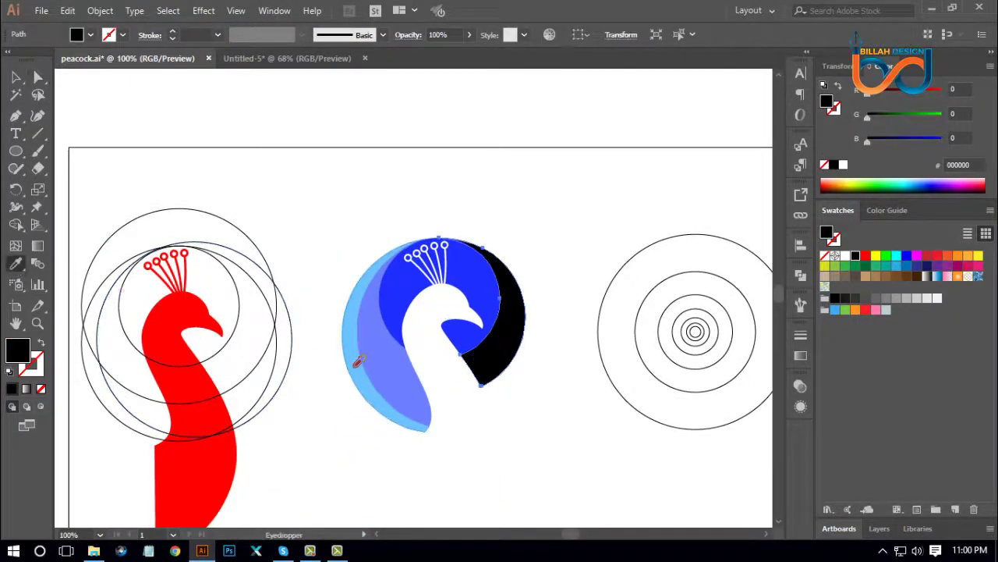
{"action": "left_click", "coordinate": [351, 352]}
{"action": "left_click", "coordinate": [37, 77]}
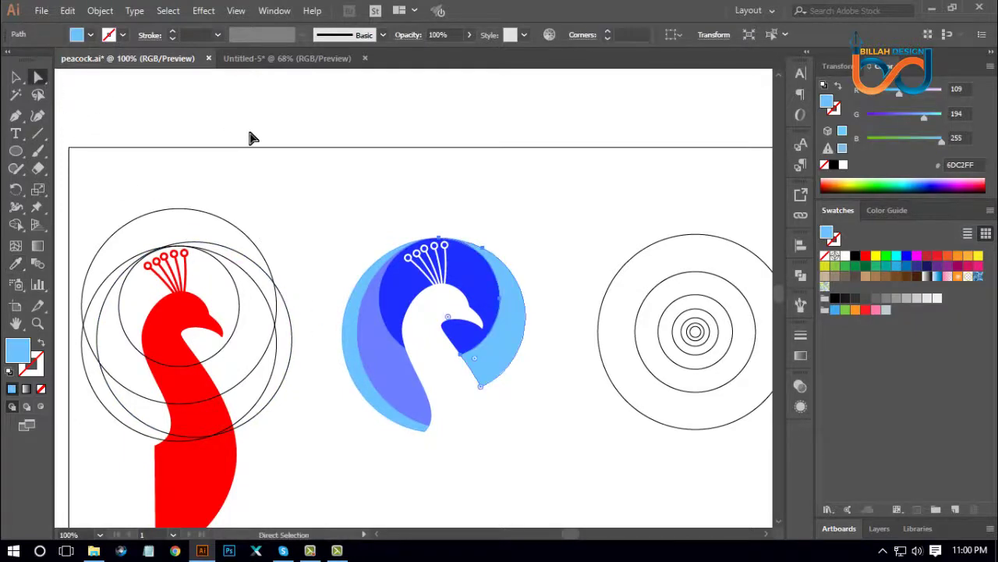
{"action": "left_click", "coordinate": [546, 447]}
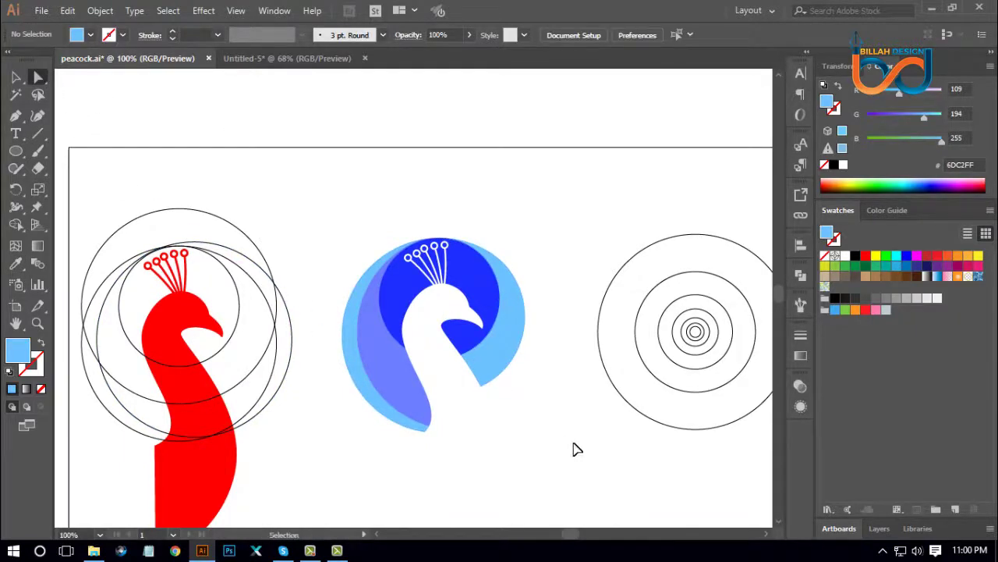
- Recolour the crescent in front of the beak with the 6D7EFF fill sampled from the inner band behind the neck
{"action": "key", "text": "ctrl+0"}
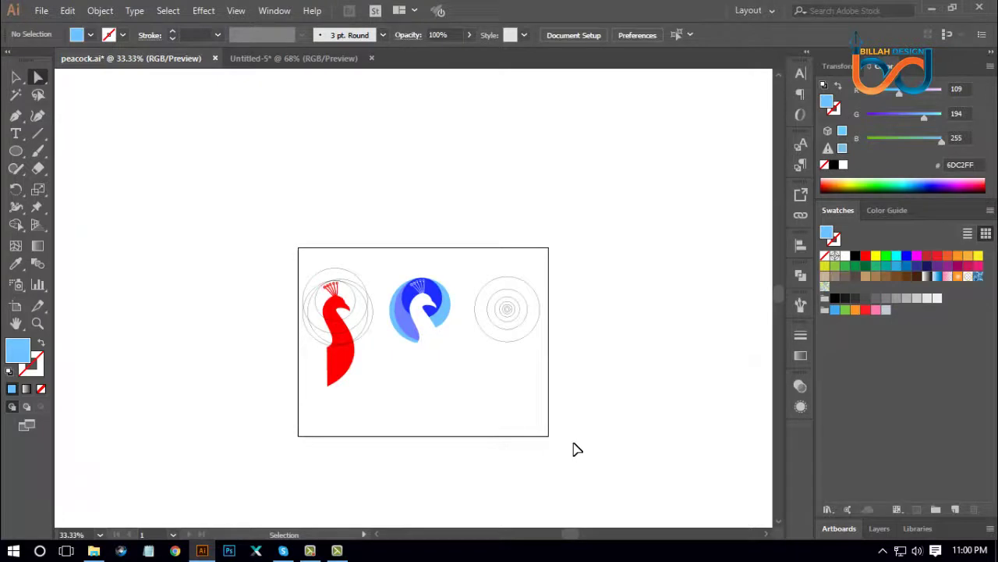
{"action": "key", "text": "ctrl+1"}
{"action": "left_click", "coordinate": [511, 358]}
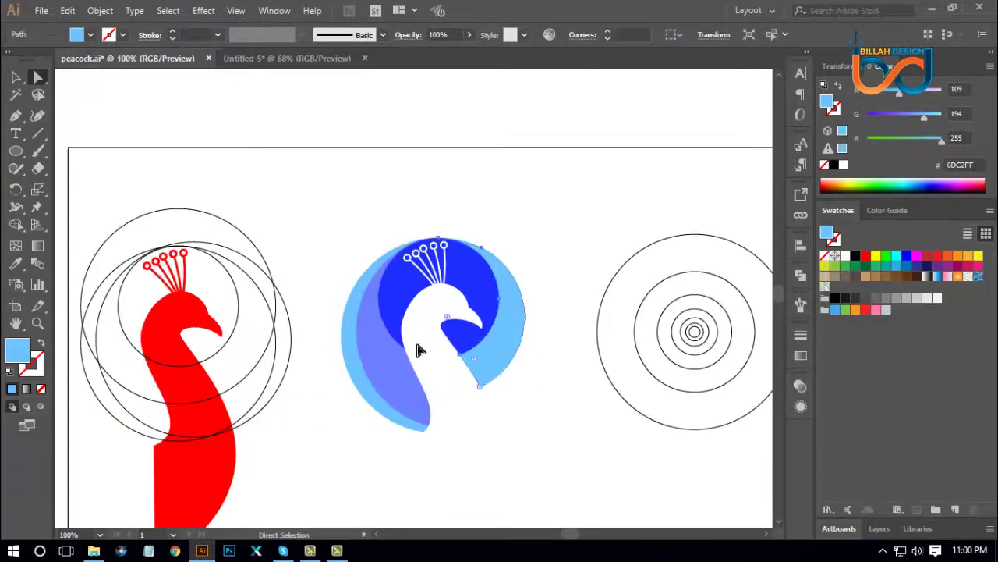
{"action": "left_click", "coordinate": [16, 264]}
{"action": "left_click", "coordinate": [390, 355]}
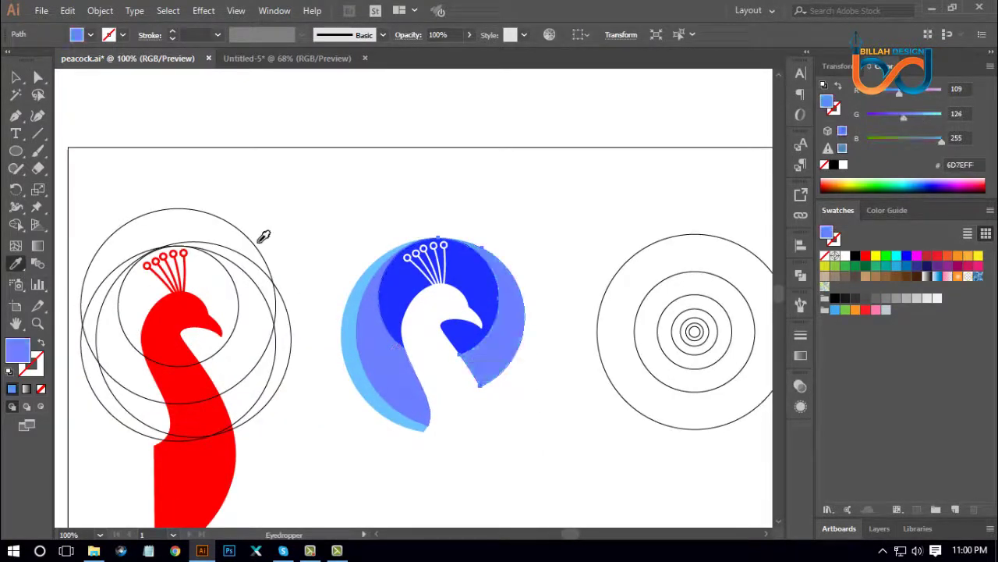
{"action": "left_click", "coordinate": [37, 77]}
{"action": "key", "text": "ctrl+shift+a"}
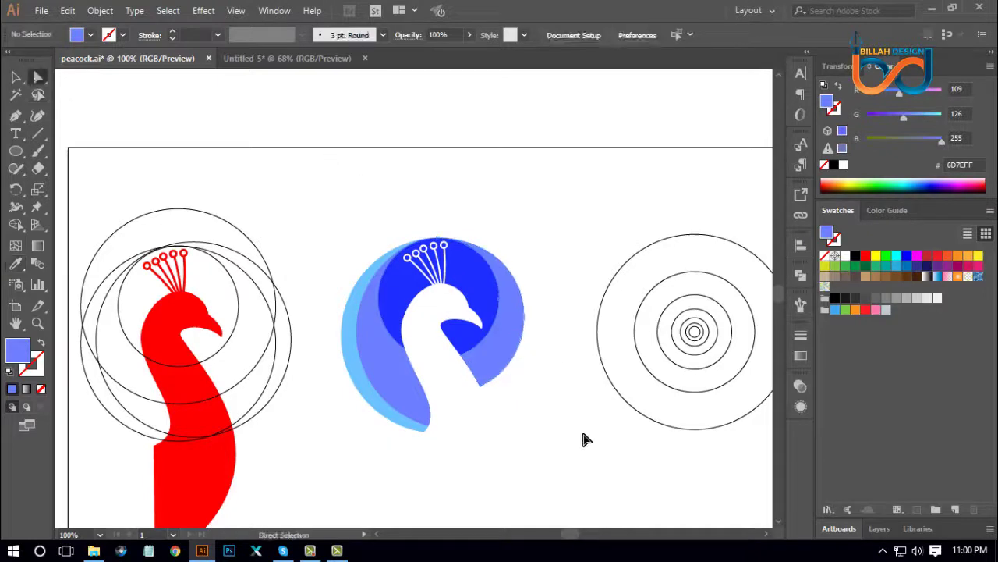
- Select the whole red peacock together with its overlapping construction circles
{"action": "key", "text": "ctrl+minus"}
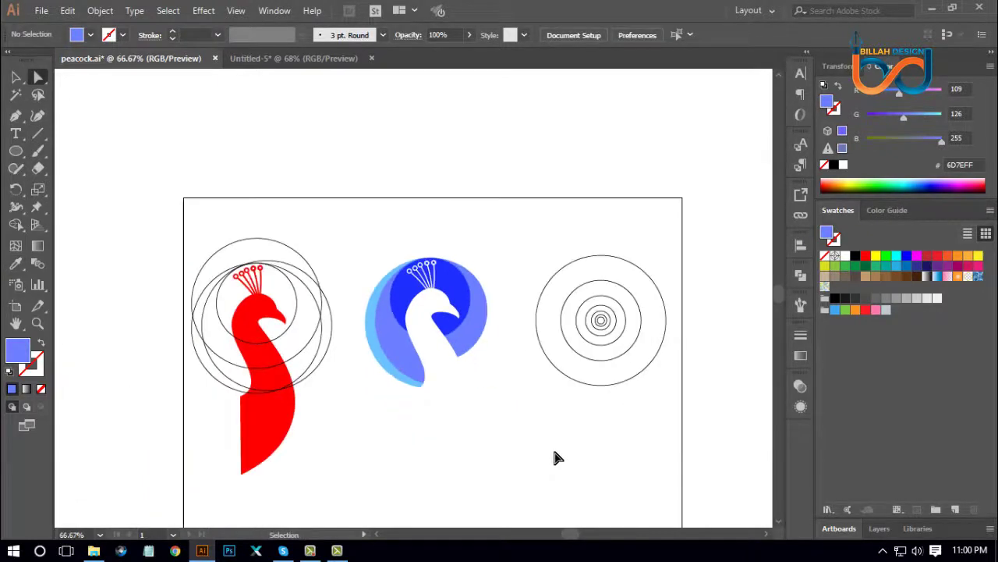
{"action": "left_click_drag", "start_coordinate": [575, 451], "coordinate": [576, 420]}
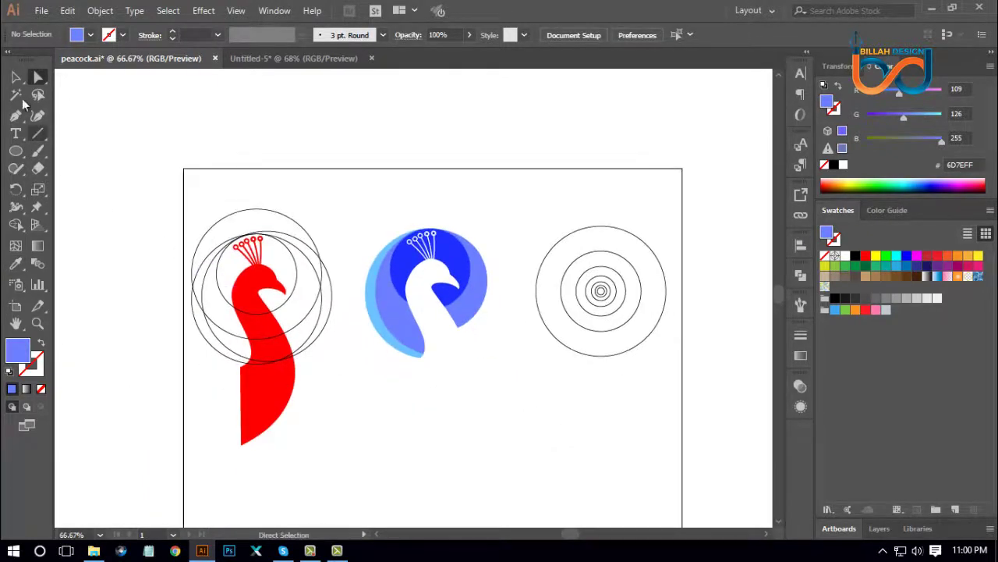
{"action": "left_click", "coordinate": [15, 77]}
{"action": "left_click_drag", "start_coordinate": [156, 198], "coordinate": [343, 451]}
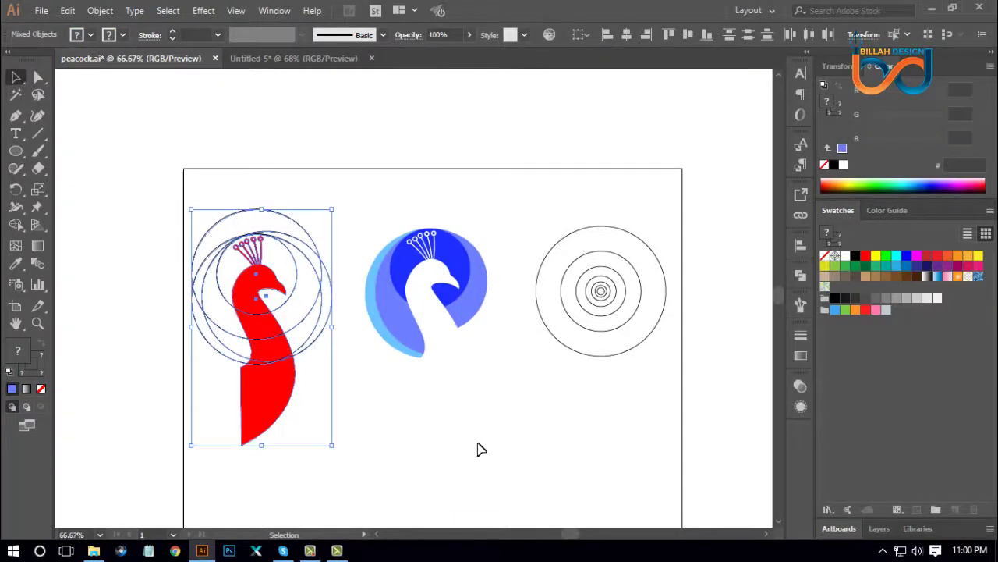